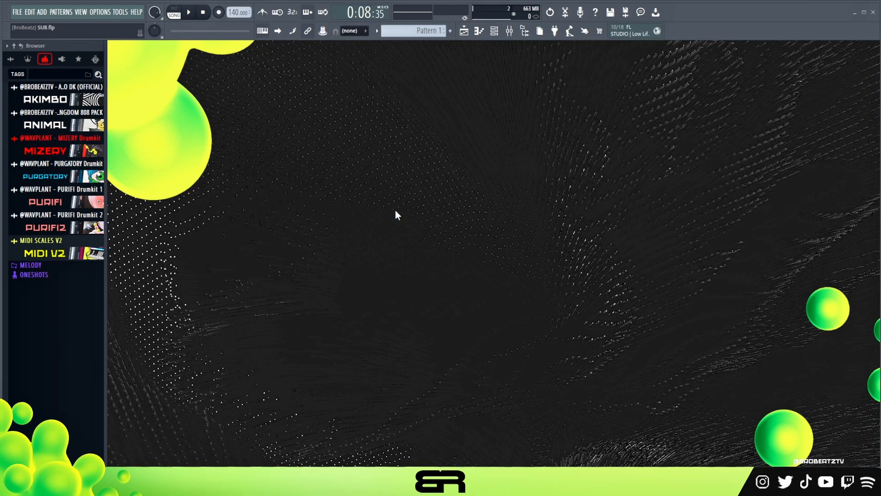
- Open the Ogun channel's instrument and audition its bell sound with a few notes
{"action": "left_click", "coordinate": [494, 32]}
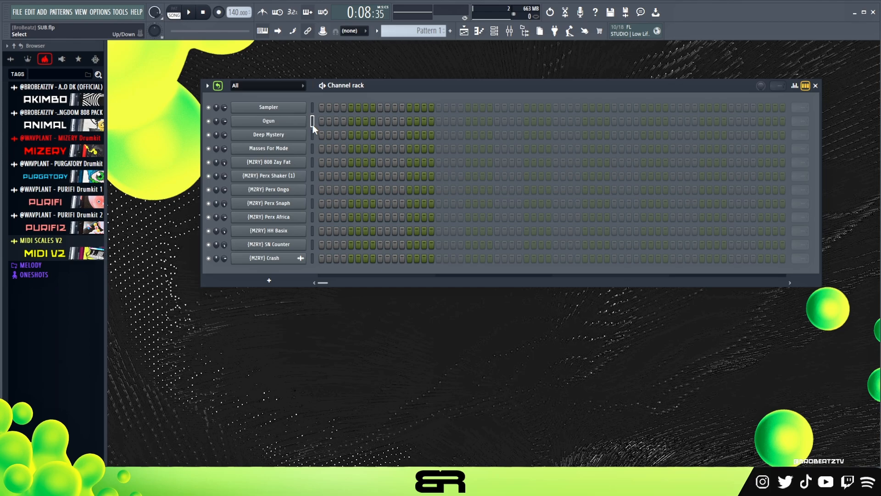
{"action": "left_click", "coordinate": [280, 123]}
{"action": "left_click_drag", "start_coordinate": [500, 141], "coordinate": [411, 92]}
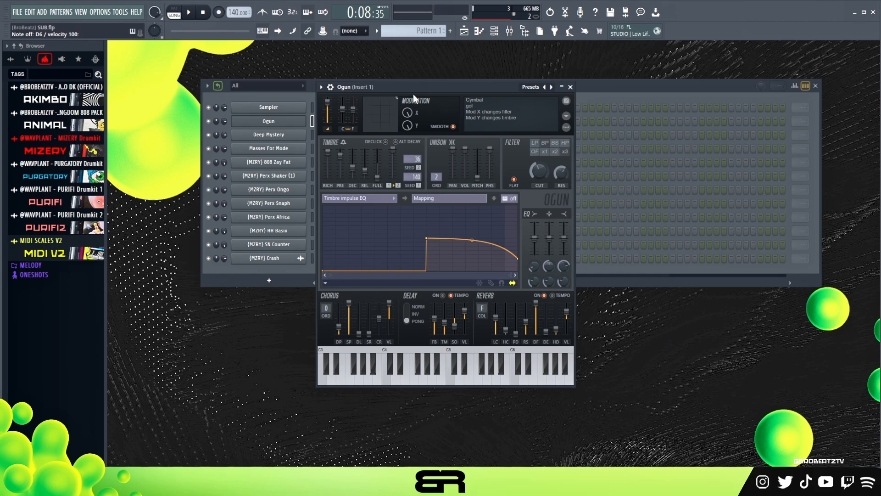
{"action": "left_click_drag", "start_coordinate": [421, 89], "coordinate": [442, 114]}
{"action": "key", "text": "w"}
{"action": "key", "text": "d"}
{"action": "key", "text": "w"}
{"action": "key", "text": "a"}
{"action": "key", "text": "f"}
{"action": "key", "text": "e"}
{"action": "key", "text": "a"}
{"action": "key", "text": "f"}
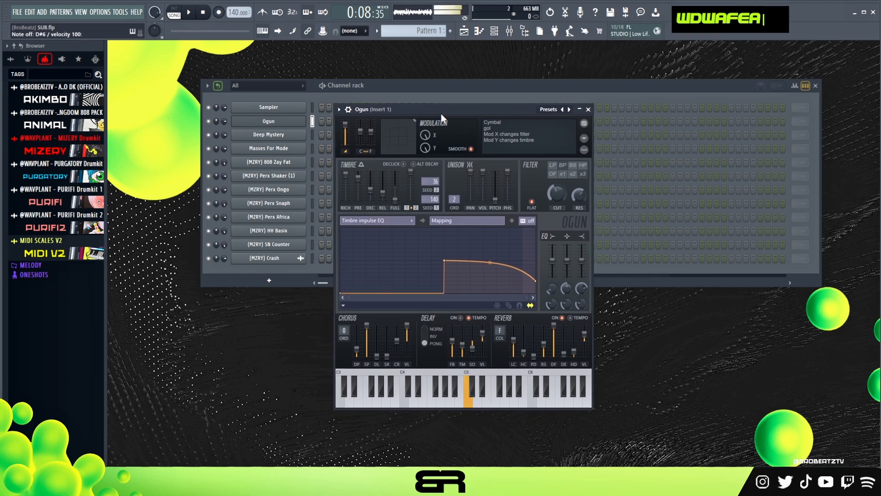
- Open Ogun's piano roll, place a D5 note at the start of bar 1 and play it back
{"action": "left_click", "coordinate": [421, 97]}
{"action": "right_click", "coordinate": [293, 118]}
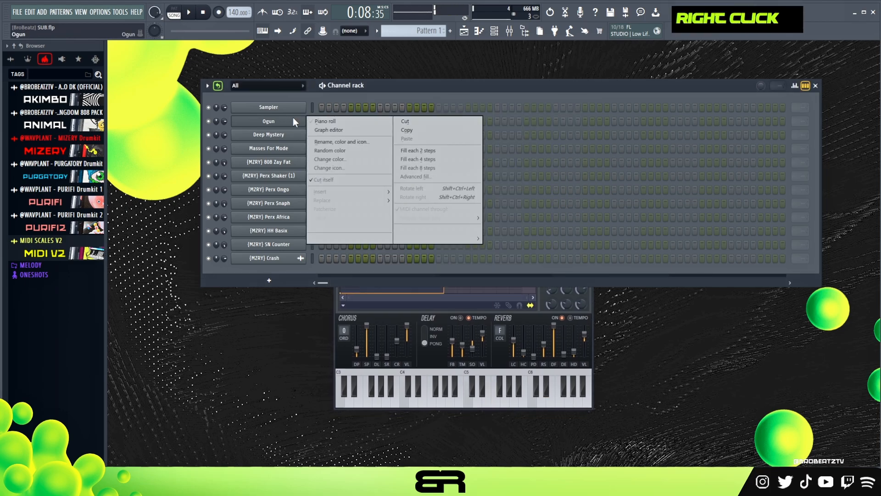
{"action": "left_click", "coordinate": [322, 121]}
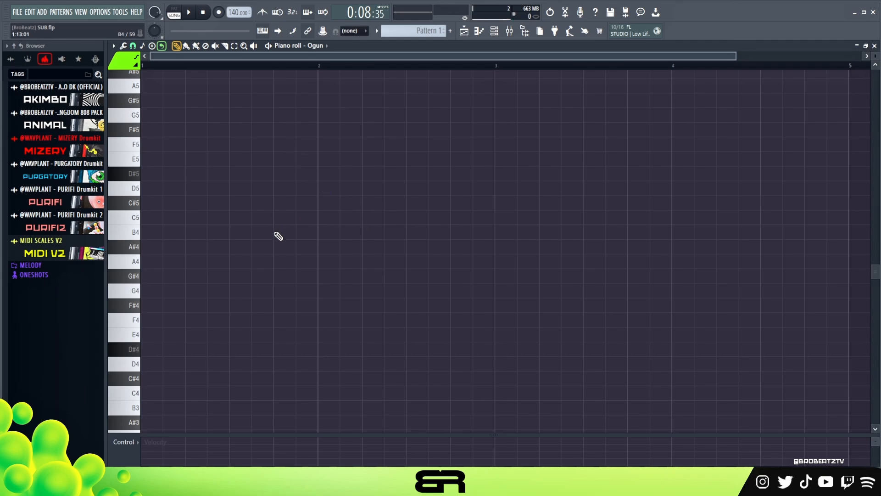
{"action": "scroll", "coordinate": [180, 232], "scroll_direction": "down", "scroll_amount": 2}
{"action": "scroll", "coordinate": [179, 238], "scroll_direction": "up", "scroll_amount": 4}
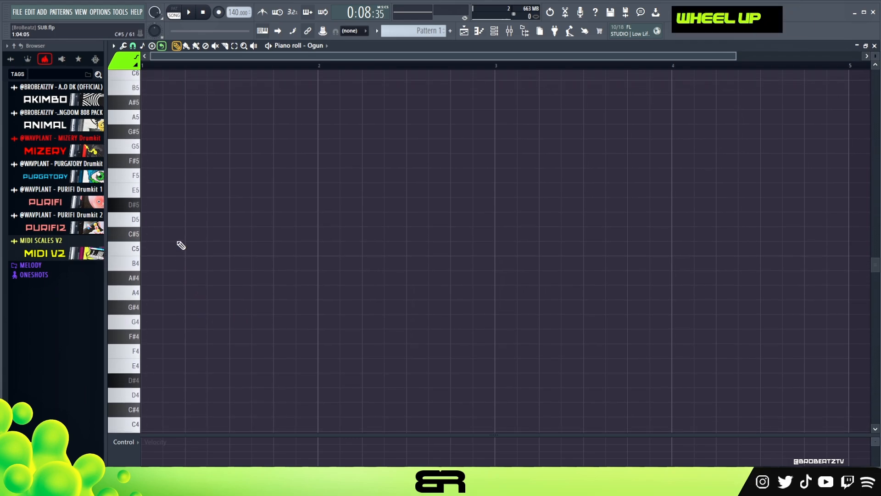
{"action": "left_click", "coordinate": [174, 250]}
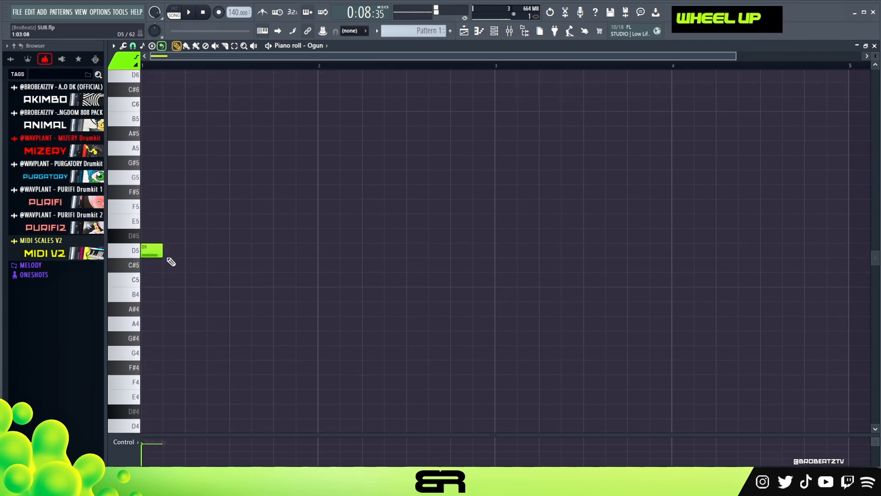
{"action": "key", "text": "space"}
{"action": "key", "text": "space"}
{"action": "key", "text": "space"}
{"action": "key", "text": "space"}
- Add a D#5 note and a higher F5 note after the D5 in bar 1, checking the melody by playback
{"action": "left_click", "coordinate": [192, 235]}
{"action": "left_click", "coordinate": [237, 221]}
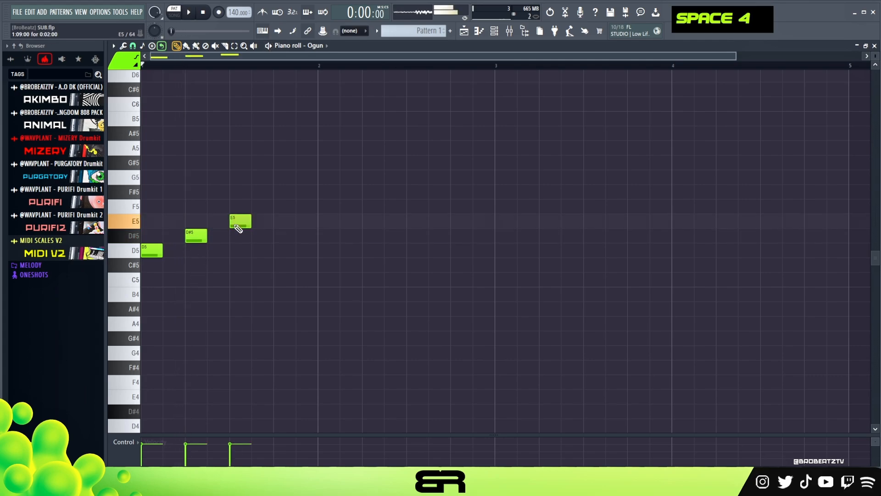
{"action": "left_click_drag", "start_coordinate": [244, 220], "coordinate": [286, 191]}
{"action": "right_click", "coordinate": [275, 283]}
{"action": "key", "text": "space"}
{"action": "key", "text": "space"}
{"action": "key", "text": "space"}
{"action": "key", "text": "space"}
{"action": "key", "text": "space"}
{"action": "left_click_drag", "start_coordinate": [287, 193], "coordinate": [285, 206]}
{"action": "key", "text": "space"}
{"action": "key", "text": "space"}
{"action": "key", "text": "space"}
- Space out the rising notes in bar 1 and copy the D5 and D#5 notes into bar 2
{"action": "left_click_drag", "start_coordinate": [323, 171], "coordinate": [191, 262]}
{"action": "left_click_drag", "start_coordinate": [251, 222], "coordinate": [395, 265]}
{"action": "right_click", "coordinate": [459, 257]}
{"action": "left_click", "coordinate": [460, 257]}
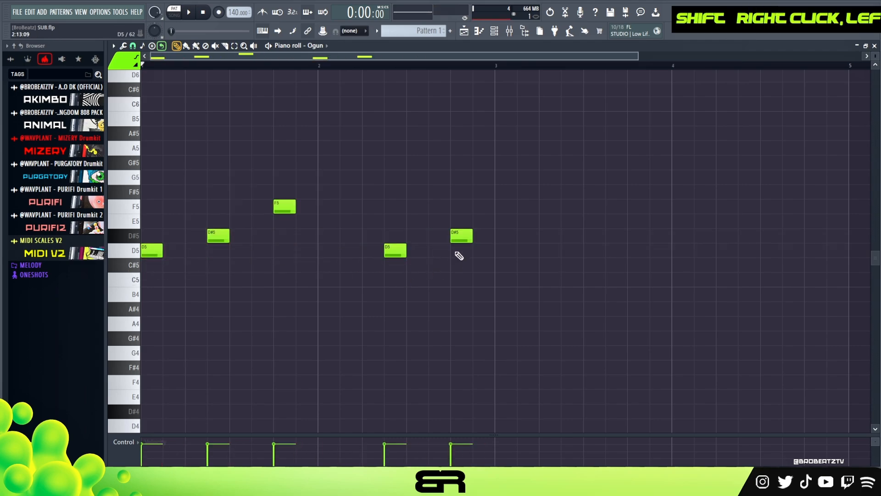
- Play the two-bar Ogun melody and duplicate it into bars 3 and 4
{"action": "key", "text": "space"}
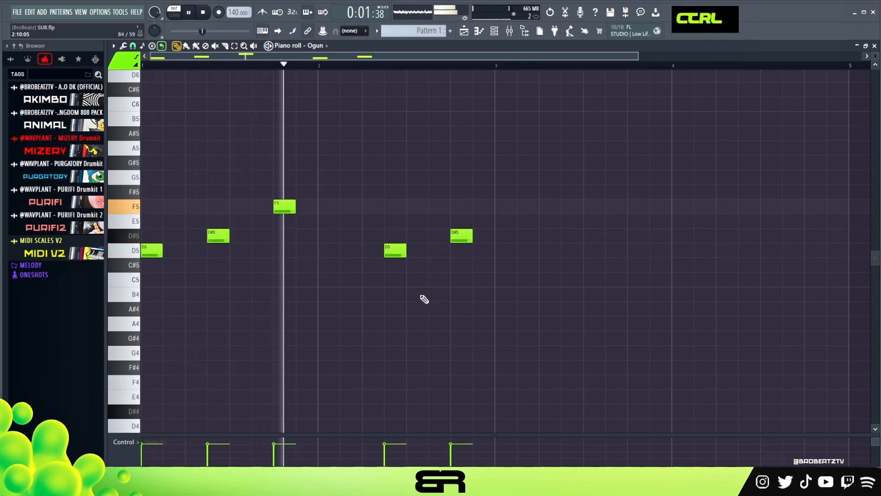
{"action": "key", "text": "space"}
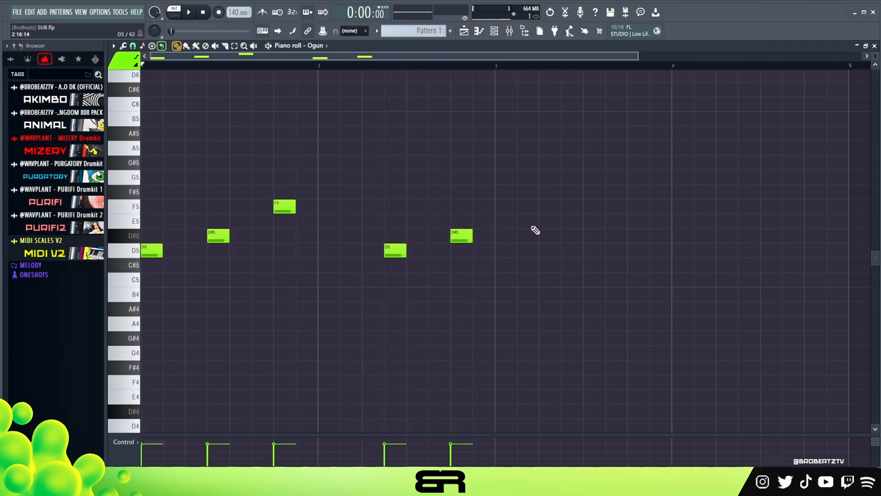
{"action": "left_click_drag", "start_coordinate": [556, 155], "coordinate": [507, 262]}
{"action": "right_click", "coordinate": [506, 210]}
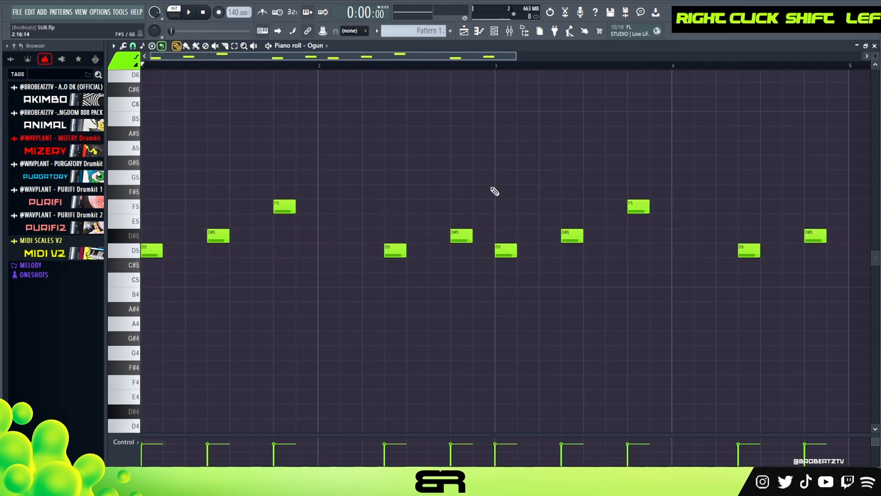
- Open the Deep Mystery instrument from the channel rack and audition its sound with a few notes
{"action": "left_click", "coordinate": [495, 34]}
{"action": "left_click", "coordinate": [280, 135]}
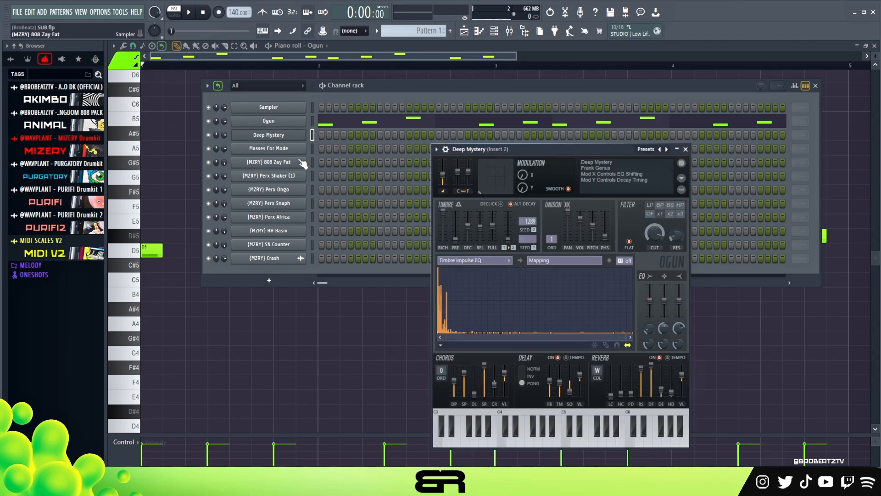
{"action": "left_click_drag", "start_coordinate": [528, 145], "coordinate": [461, 115]}
{"action": "key", "text": "e"}
{"action": "key", "text": "f"}
{"action": "key", "text": "g"}
{"action": "key", "text": "e"}
{"action": "key", "text": "g"}
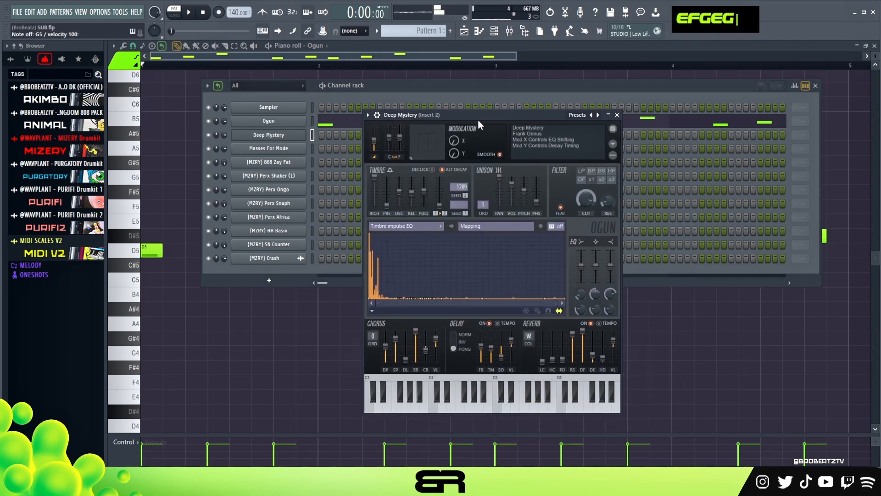
{"action": "key", "text": "g"}
{"action": "key", "text": "e"}
{"action": "key", "text": "g"}
{"action": "key", "text": "e"}
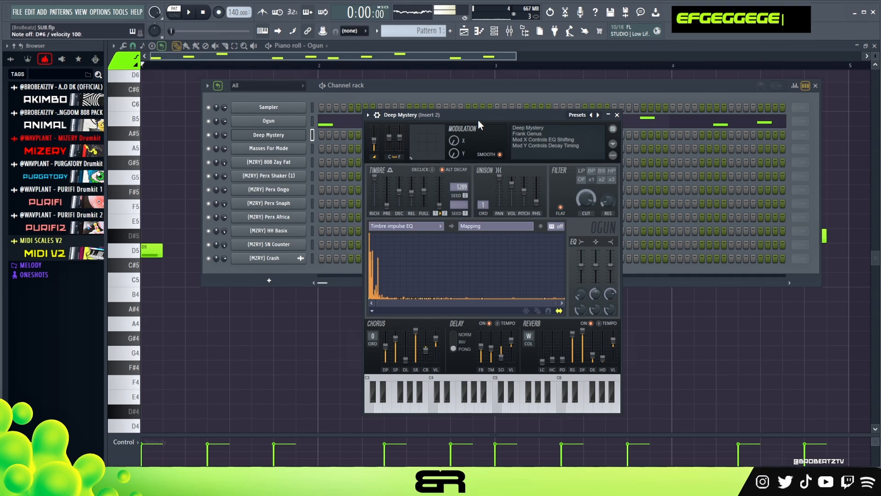
- Open Deep Mystery's piano roll, place a D5 note at the start of bar 1 and play it with the melody
{"action": "left_click", "coordinate": [426, 94]}
{"action": "right_click", "coordinate": [278, 136]}
{"action": "left_click", "coordinate": [363, 141]}
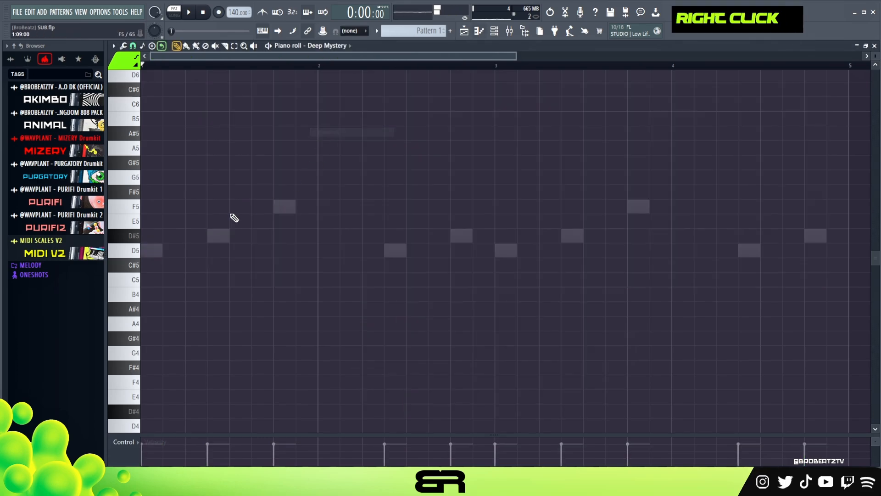
{"action": "left_click_drag", "start_coordinate": [181, 253], "coordinate": [156, 252]}
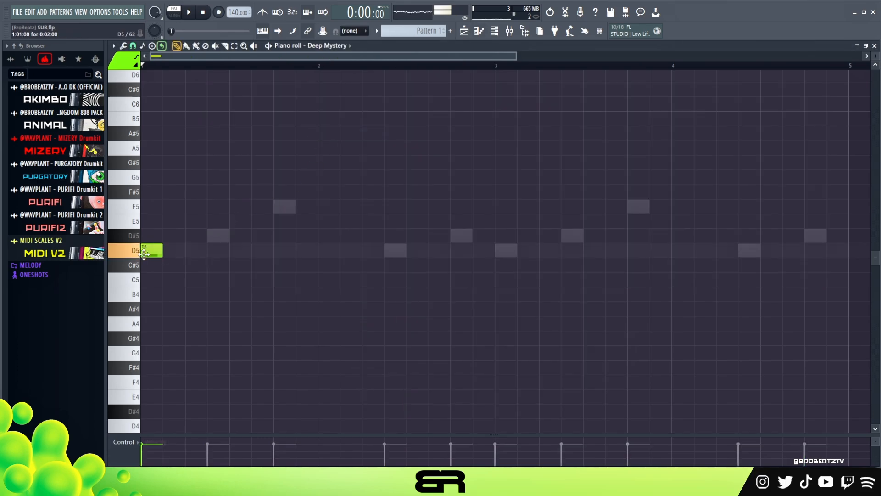
{"action": "key", "text": "space"}
{"action": "key", "text": "space"}
{"action": "key", "text": "space"}
{"action": "key", "text": "space"}
{"action": "key", "text": "space"}
{"action": "key", "text": "space"}
- Transpose the Deep Mystery note down one octave to D4 and play it back
{"action": "key", "text": "ctrl"}
{"action": "key", "text": "ctrl+a"}
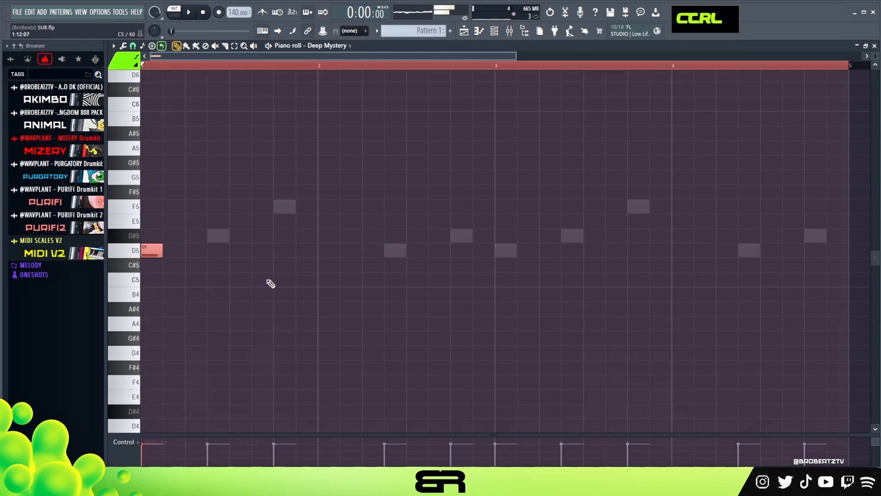
{"action": "key", "text": "space"}
{"action": "key", "text": "ctrl+Down"}
{"action": "scroll", "coordinate": [273, 271], "scroll_direction": "down", "scroll_amount": 3}
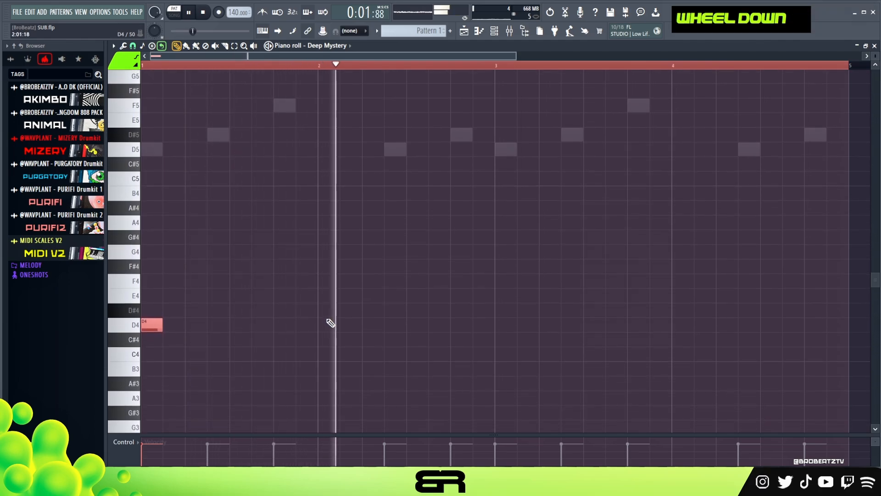
{"action": "key", "text": "space"}
{"action": "key", "text": "space"}
- Switch to the Ogun notes, transpose the whole melody down one octave and play it back
{"action": "key", "text": "space"}
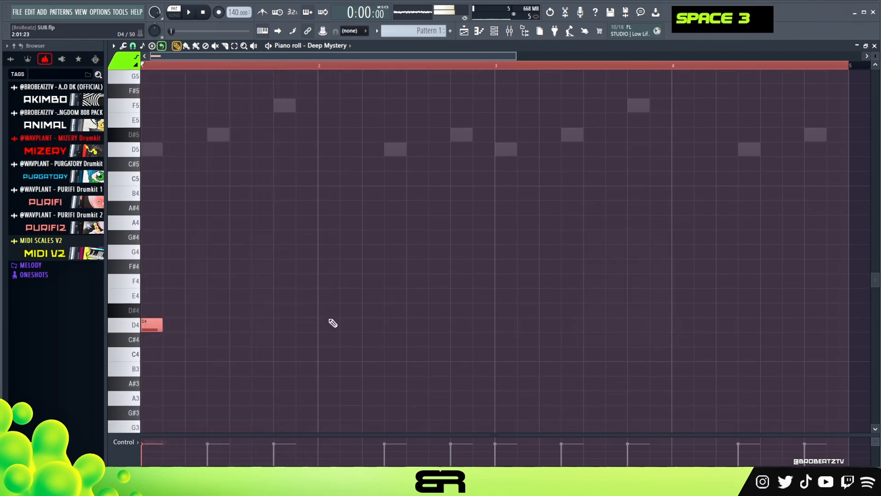
{"action": "right_click", "coordinate": [395, 152]}
{"action": "key", "text": "ctrl+a"}
{"action": "key", "text": "space"}
{"action": "key", "text": "ctrl+Down"}
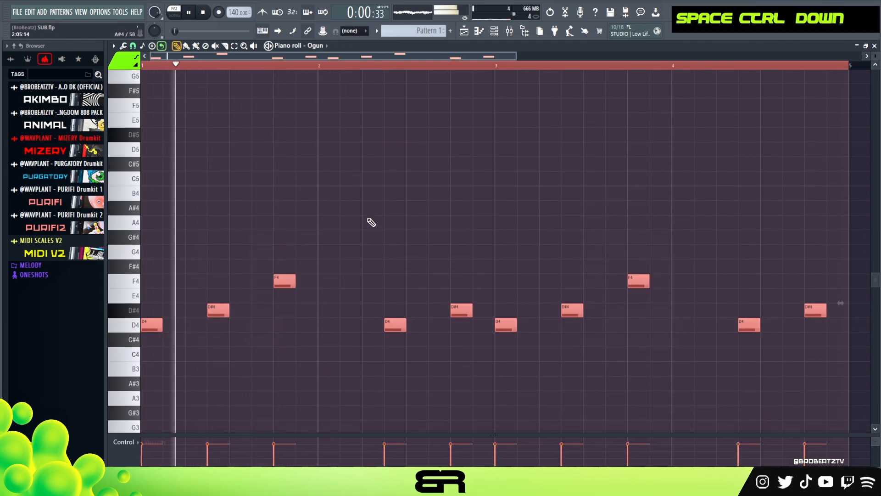
{"action": "scroll", "coordinate": [367, 230], "scroll_direction": "down", "scroll_amount": 3}
- In Deep Mystery's piano roll, add a C4 note at the start of bar 2, duplicate both notes into bars 3 and 4, and play them
{"action": "key", "text": "space"}
{"action": "left_click", "coordinate": [495, 31]}
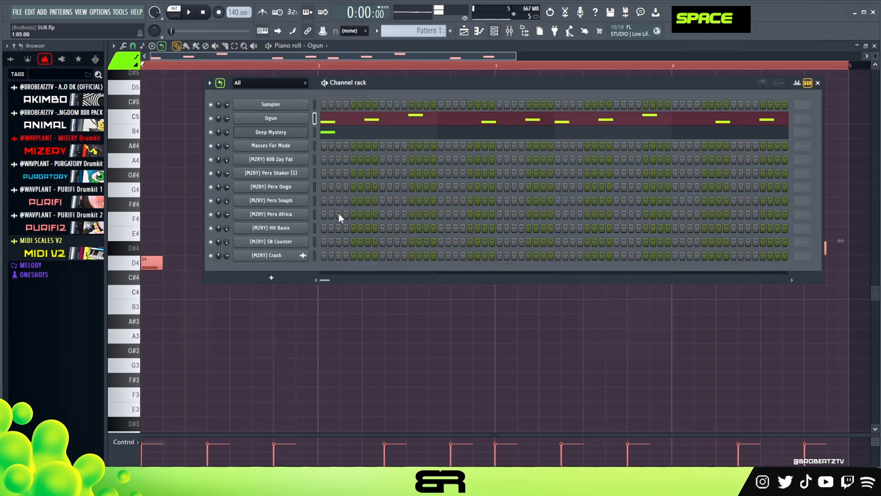
{"action": "left_click", "coordinate": [340, 124]}
{"action": "double_click", "coordinate": [342, 130]}
{"action": "left_click_drag", "start_coordinate": [182, 248], "coordinate": [317, 299]}
{"action": "left_click", "coordinate": [161, 264], "text": "ctrl"}
{"action": "left_click_drag", "start_coordinate": [161, 264], "coordinate": [506, 254]}
{"action": "right_click", "coordinate": [498, 234]}
{"action": "key", "text": "space"}
{"action": "scroll", "coordinate": [431, 207], "scroll_direction": "up", "scroll_amount": 3}
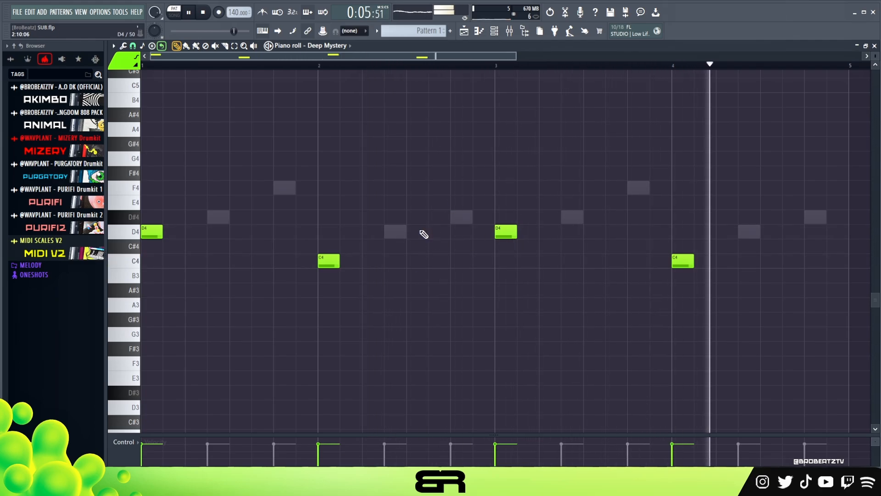
{"action": "key", "text": "space"}
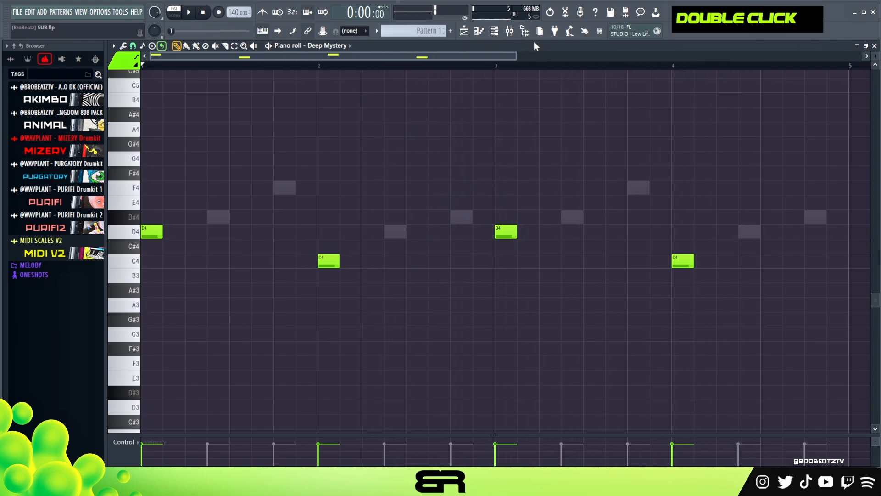
- Open the Masses For Mode instrument from the channel rack and audition its sound with a few notes
{"action": "left_click", "coordinate": [493, 32]}
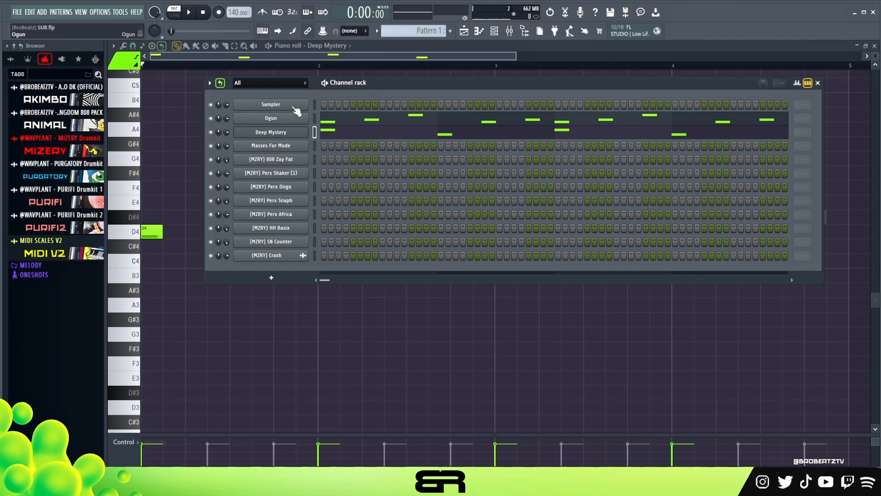
{"action": "right_click", "coordinate": [278, 151]}
{"action": "left_click", "coordinate": [290, 146]}
{"action": "left_click", "coordinate": [290, 146]}
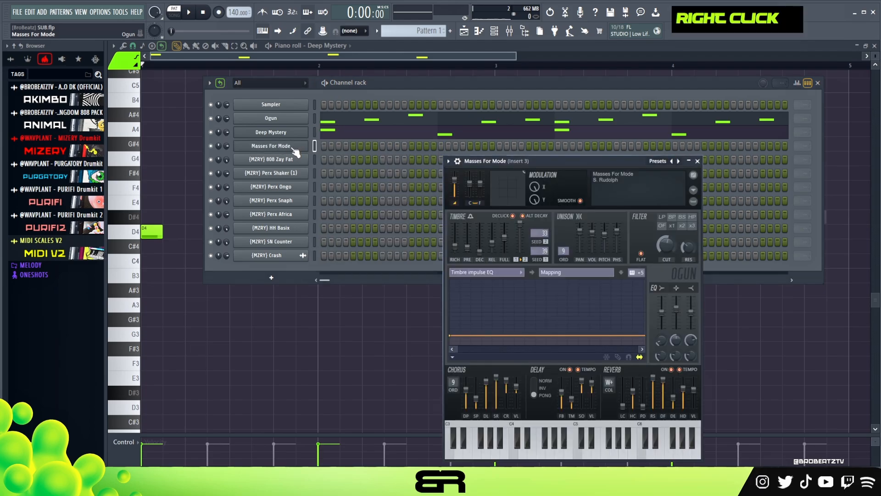
{"action": "double_click", "coordinate": [290, 146]}
{"action": "left_click_drag", "start_coordinate": [528, 160], "coordinate": [458, 150]}
{"action": "key", "text": "a"}
{"action": "key", "text": "f"}
{"action": "key", "text": "e"}
{"action": "key", "text": "f"}
{"action": "key", "text": "e"}
{"action": "key", "text": "f"}
{"action": "key", "text": "g"}
{"action": "key", "text": "e"}
{"action": "key", "text": "g"}
{"action": "key", "text": "e"}
- Open the Masses For Mode piano roll and place a note at the start of bar 1, raised one octave to D5
{"action": "left_click", "coordinate": [380, 83]}
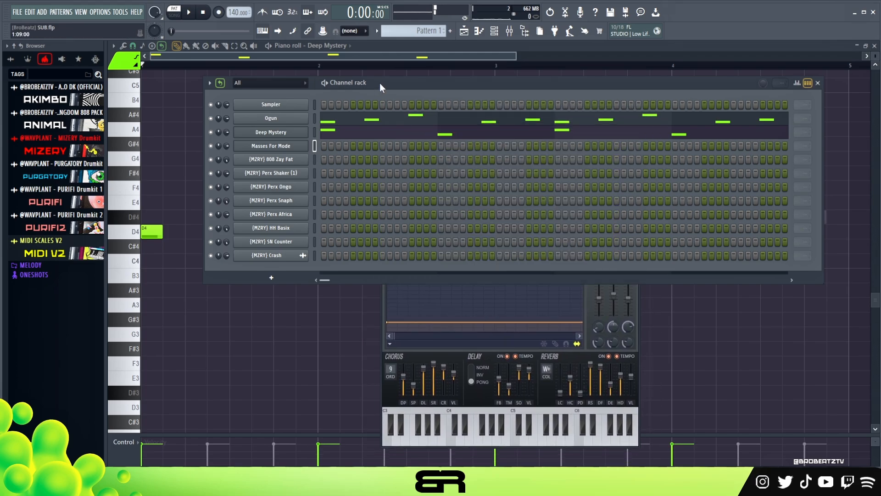
{"action": "right_click", "coordinate": [293, 150]}
{"action": "left_click", "coordinate": [327, 146]}
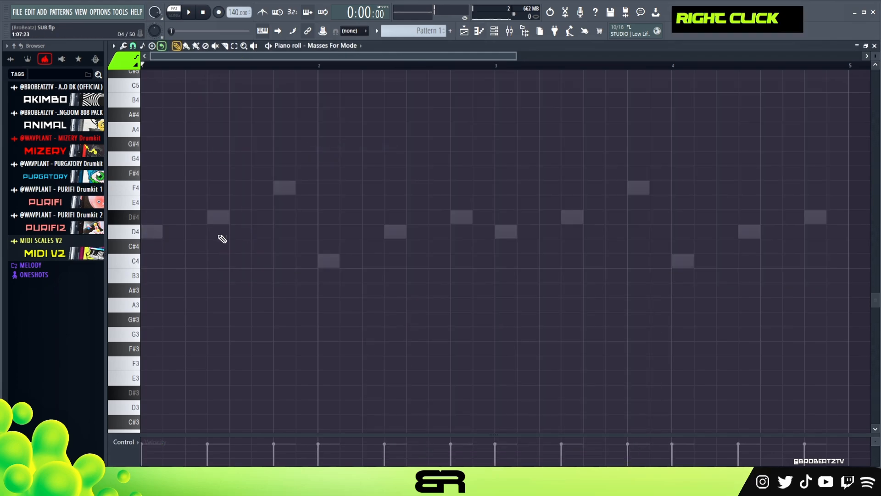
{"action": "key", "text": "space"}
{"action": "key", "text": "space"}
{"action": "key", "text": "space"}
{"action": "key", "text": "space"}
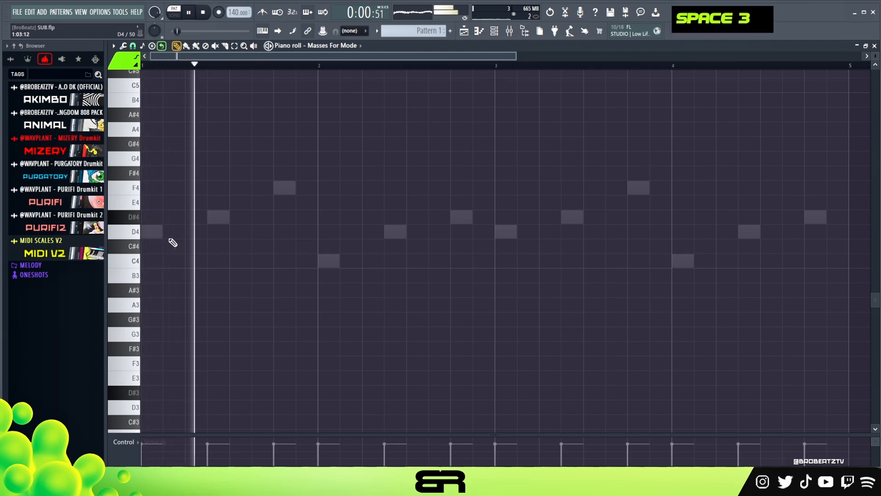
{"action": "key", "text": "space"}
{"action": "key", "text": "ctrl+Up"}
{"action": "scroll", "coordinate": [195, 274], "scroll_direction": "up", "scroll_amount": 4}
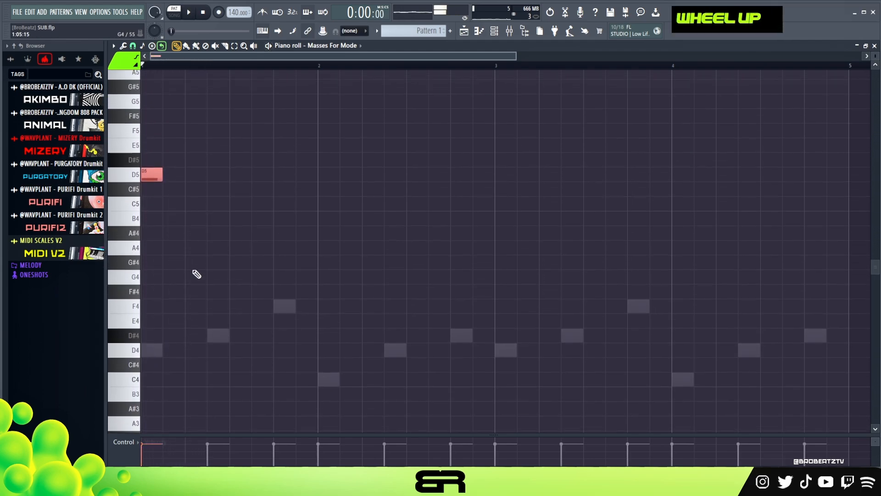
{"action": "key", "text": "space"}
- Add closely spaced D#5 and F5 notes after the D5 to form a quick rising run, and play it
{"action": "key", "text": "space"}
{"action": "left_click", "coordinate": [173, 195]}
{"action": "left_click", "coordinate": [198, 166]}
{"action": "key", "text": "space"}
{"action": "left_click_drag", "start_coordinate": [199, 166], "coordinate": [187, 166]}
{"action": "key", "text": "space"}
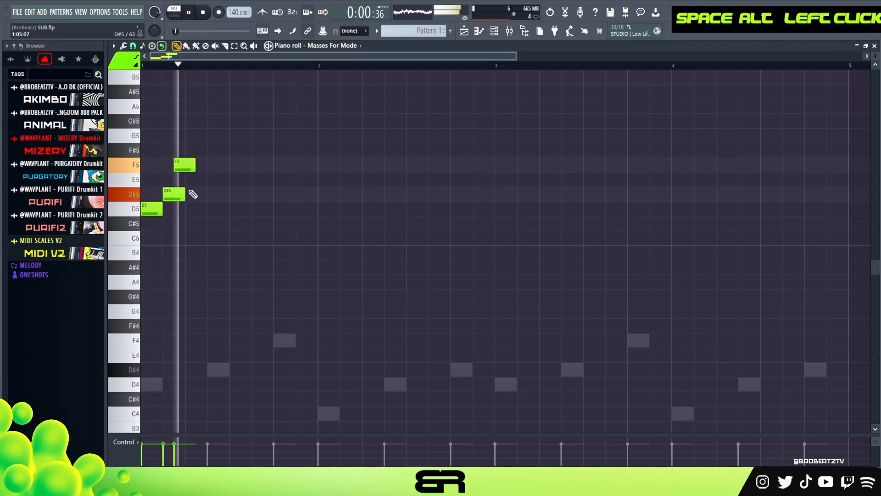
{"action": "key", "text": "space"}
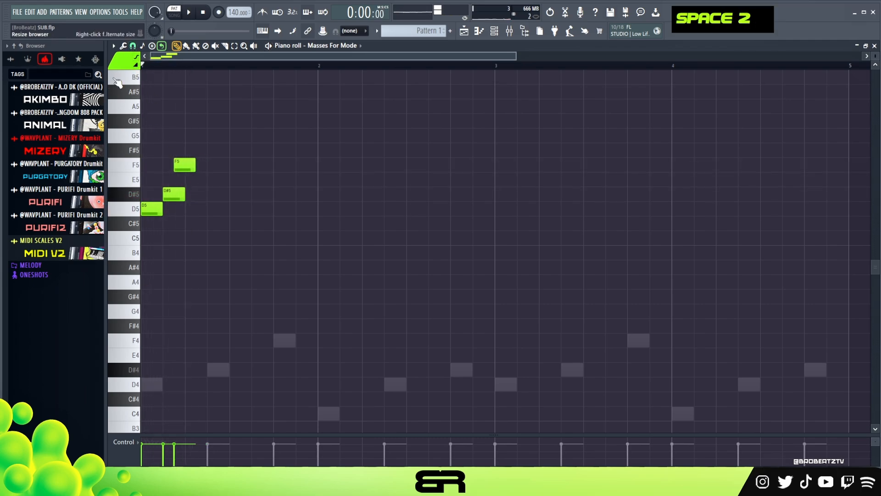
- Change the piano roll's snap setting, shift the D#5 and F5 notes slightly earlier and play the run
{"action": "left_click", "coordinate": [132, 46]}
{"action": "left_click", "coordinate": [146, 159]}
{"action": "left_click_drag", "start_coordinate": [188, 149], "coordinate": [185, 167]}
{"action": "right_click", "coordinate": [196, 199]}
{"action": "key", "text": "space"}
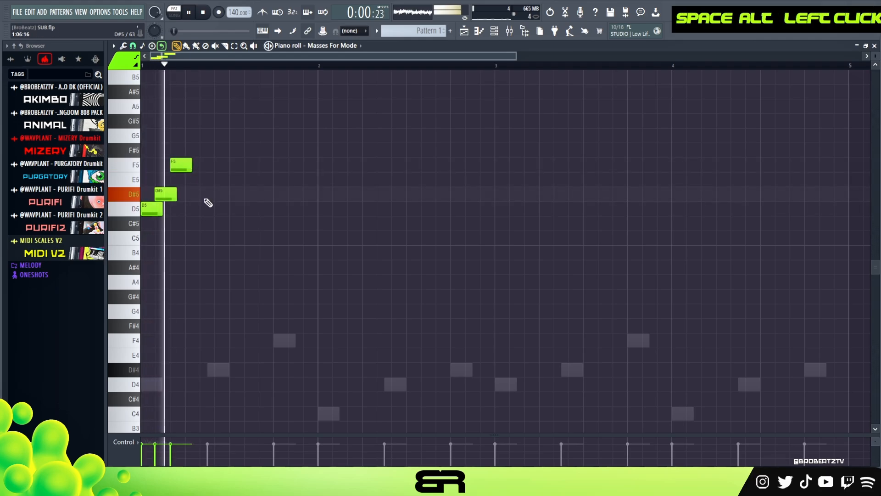
{"action": "key", "text": "space"}
{"action": "key", "text": "space"}
- Duplicate the three-note run to the start of bars 2, 3 and 4 and play the pattern
{"action": "key", "text": "ctrl+space"}
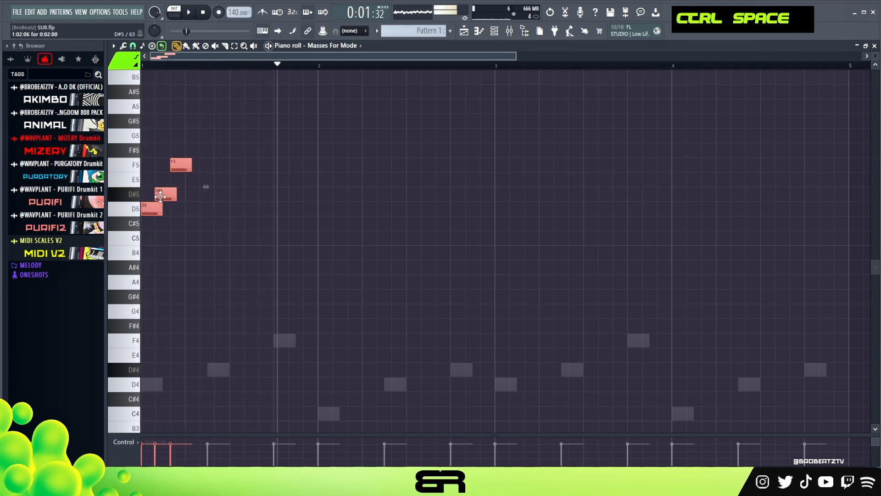
{"action": "left_click_drag", "start_coordinate": [161, 197], "coordinate": [338, 197], "text": "shift"}
{"action": "key", "text": "ctrl+a"}
{"action": "left_click_drag", "start_coordinate": [148, 210], "coordinate": [502, 230], "text": "shift"}
{"action": "key", "text": "space"}
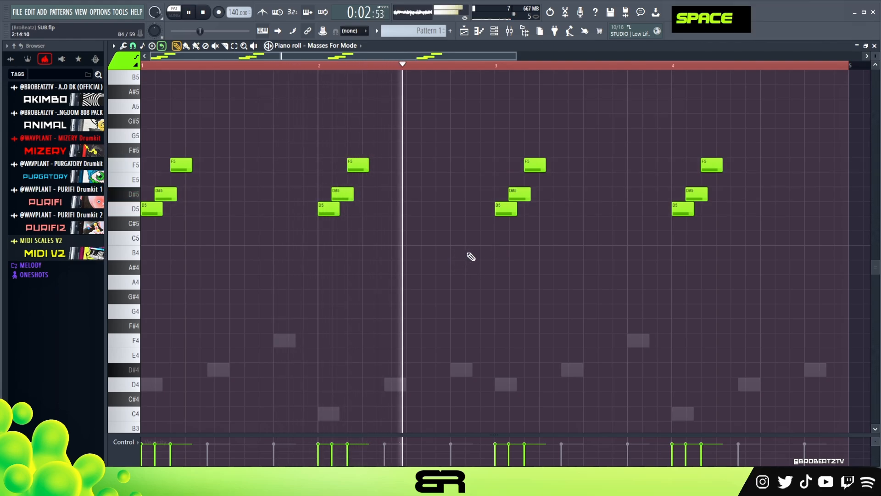
- Reverse the bar 3 run to F5, D#5, D5 and change the bar 4 run to D5, D#5, D5
{"action": "key", "text": "space"}
{"action": "left_click_drag", "start_coordinate": [534, 166], "coordinate": [504, 166]}
{"action": "left_click_drag", "start_coordinate": [505, 211], "coordinate": [534, 210]}
{"action": "left_click_drag", "start_coordinate": [707, 166], "coordinate": [679, 166]}
{"action": "left_click_drag", "start_coordinate": [684, 210], "coordinate": [713, 210]}
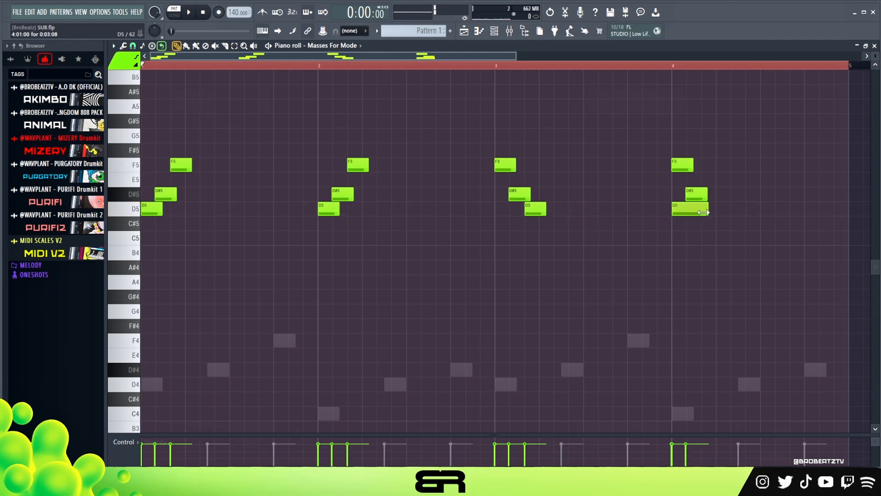
{"action": "left_click", "coordinate": [707, 210]}
{"action": "right_click", "coordinate": [683, 165]}
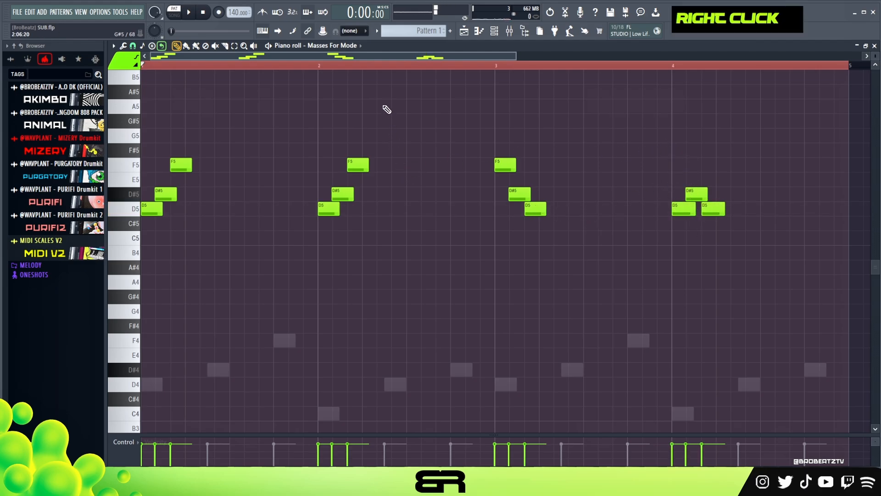
- Clear the time selection and play the revised Masses For Mode melody across all four bars
{"action": "double_click", "coordinate": [360, 65]}
{"action": "right_click", "coordinate": [228, 122], "text": "ctrl"}
{"action": "scroll", "coordinate": [245, 168], "scroll_direction": "down", "scroll_amount": 2}
{"action": "scroll", "coordinate": [250, 168], "scroll_direction": "down", "scroll_amount": 1}
{"action": "key", "text": "space"}
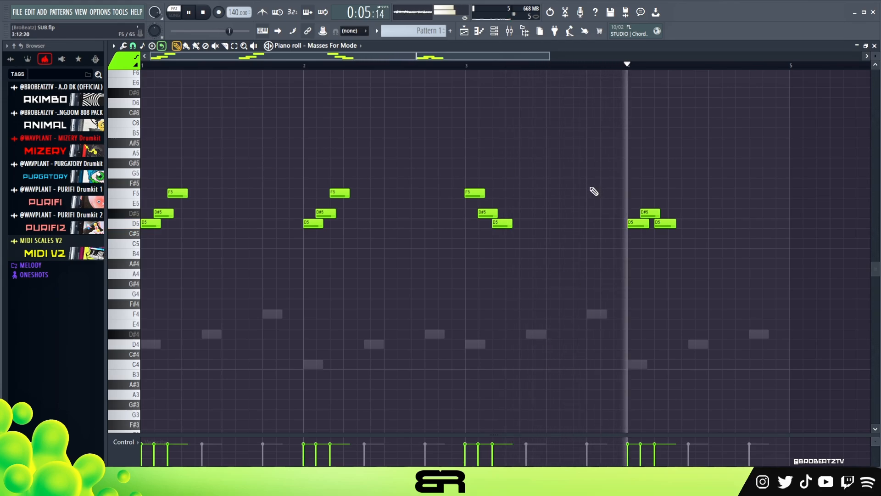
{"action": "left_click_drag", "start_coordinate": [684, 232], "coordinate": [635, 217], "text": "ctrl"}
{"action": "key", "text": "ctrl+d"}
{"action": "key", "text": "space"}
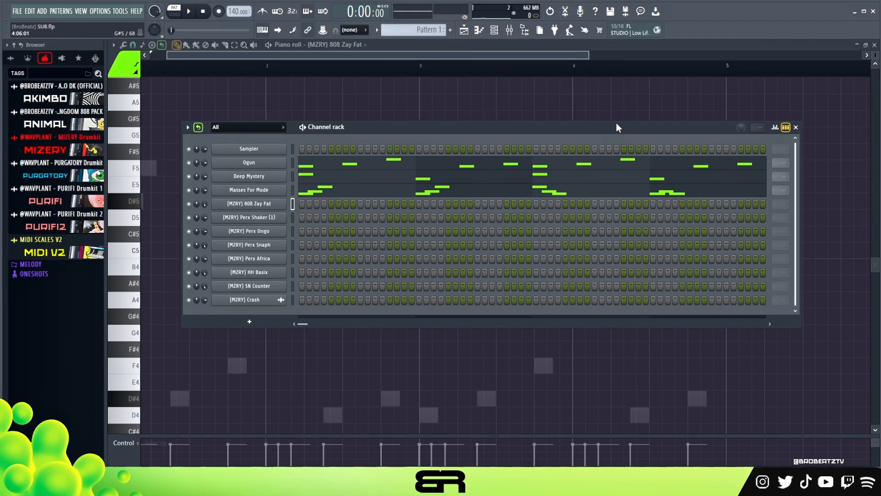
- Check the Cut itself setting in the options of the 808 Zay Fat channel
{"action": "left_click", "coordinate": [259, 206], "text": "ctrl"}
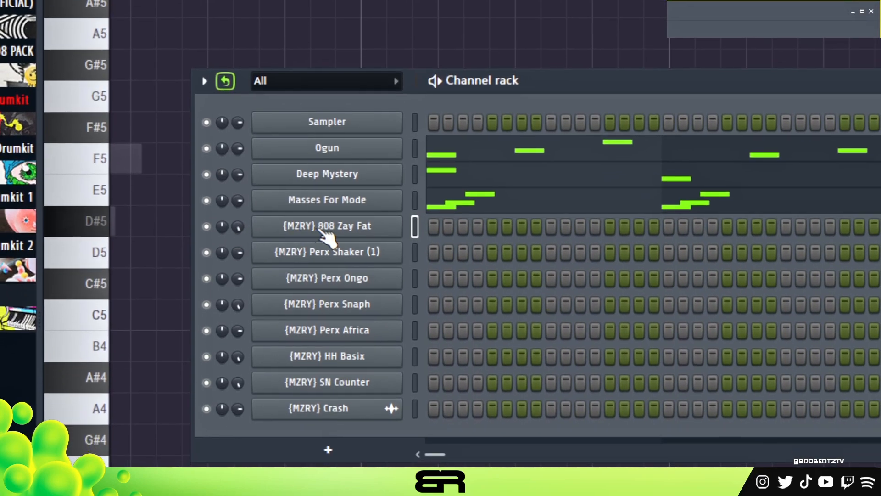
{"action": "right_click", "coordinate": [322, 230]}
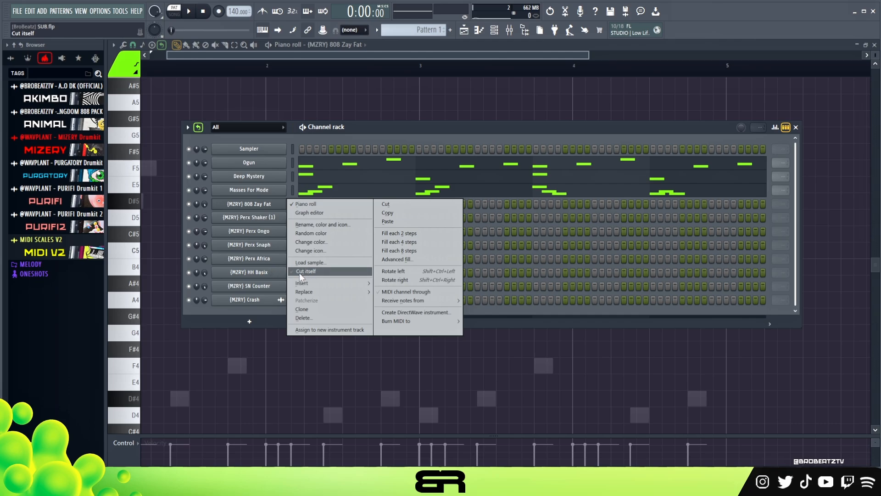
{"action": "left_click", "coordinate": [349, 133]}
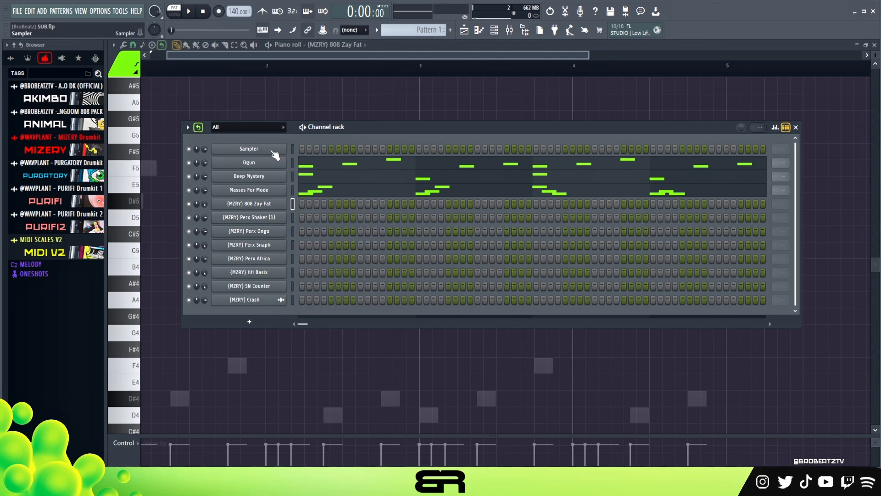
- Place a D4 note at the start of bar 1 in the 808 Zay Fat piano roll and play it
{"action": "right_click", "coordinate": [229, 114]}
{"action": "left_click_drag", "start_coordinate": [252, 56], "coordinate": [184, 63]}
{"action": "scroll", "coordinate": [170, 116], "scroll_direction": "down", "scroll_amount": 5}
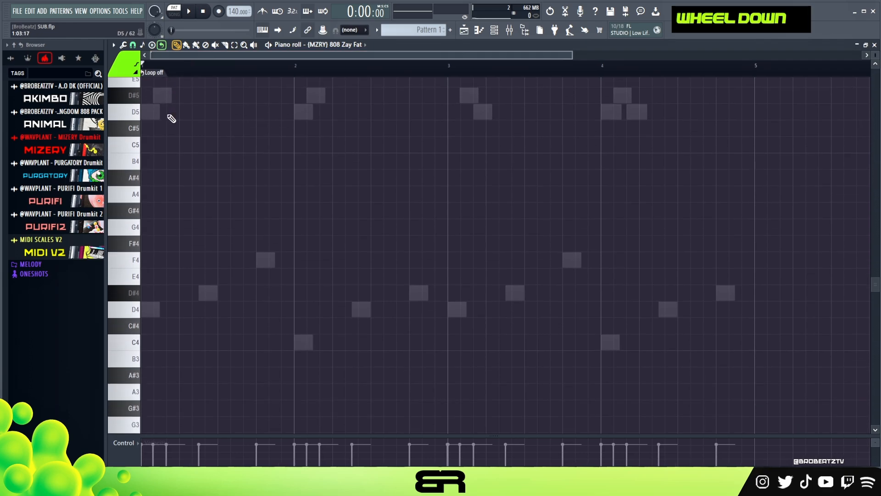
{"action": "scroll", "coordinate": [223, 140], "scroll_direction": "up", "scroll_amount": 1}
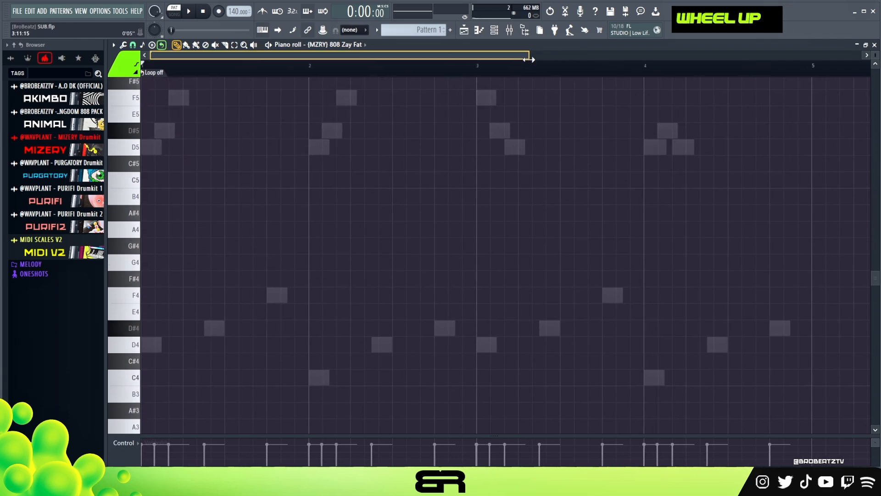
{"action": "left_click_drag", "start_coordinate": [573, 52], "coordinate": [513, 52]}
{"action": "key", "text": "space"}
{"action": "key", "text": "space"}
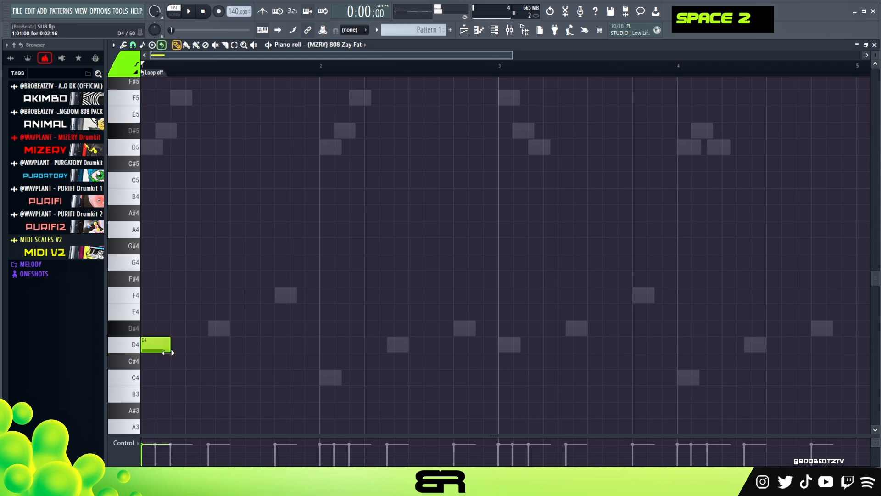
- Change the snap setting, copy the D4 note to step 7 of bar 1 and play both notes
{"action": "left_click", "coordinate": [133, 46]}
{"action": "left_click", "coordinate": [141, 167]}
{"action": "left_click_drag", "start_coordinate": [209, 298], "coordinate": [166, 441]}
{"action": "left_click_drag", "start_coordinate": [166, 347], "coordinate": [232, 349]}
{"action": "key", "text": "space"}
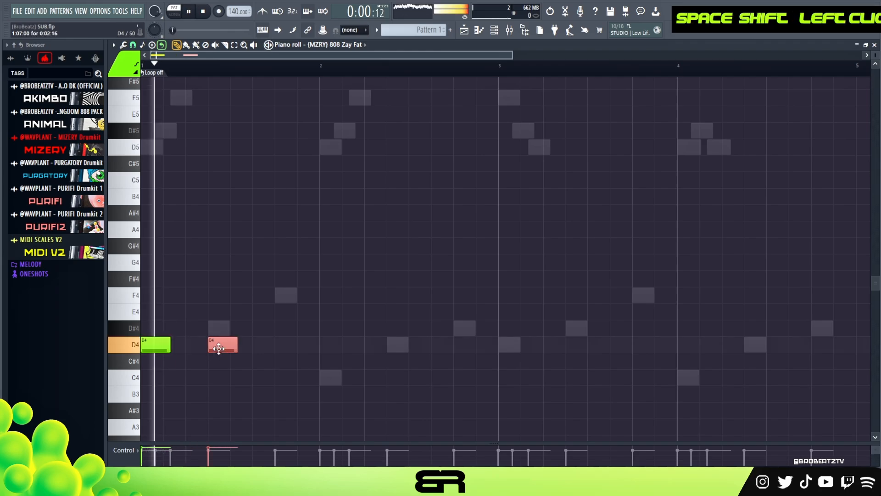
{"action": "key", "text": "space"}
{"action": "key", "text": "space"}
{"action": "key", "text": "space"}
- Enlarge the velocity area and lower the velocity of both D4 notes
{"action": "left_click_drag", "start_coordinate": [228, 441], "coordinate": [230, 388]}
{"action": "key", "text": "ctrl+a"}
{"action": "scroll", "coordinate": [261, 325], "scroll_direction": "down", "scroll_amount": 4}
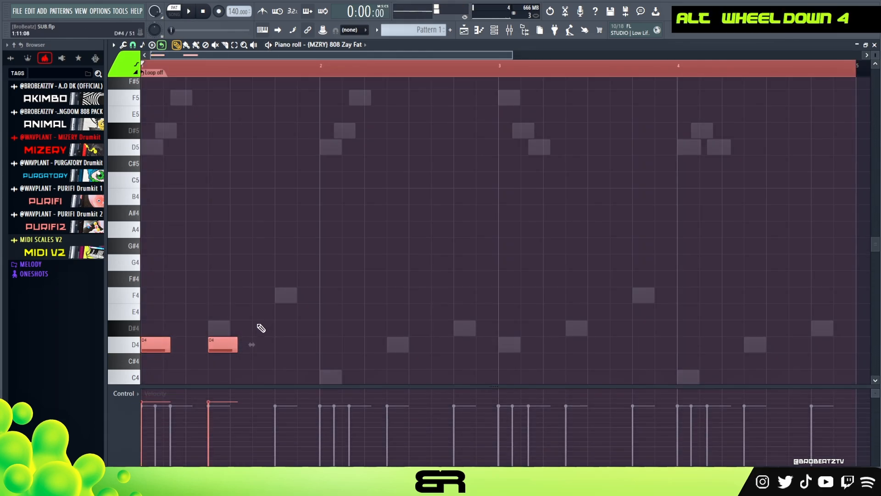
- Replace the second D4 with a D5 on beat 4 of bar 1, and add another D5 on beat 2 of bar 2
{"action": "right_click", "coordinate": [225, 345]}
{"action": "left_click", "coordinate": [287, 344]}
{"action": "key", "text": "space"}
{"action": "left_click", "coordinate": [298, 341], "text": "ctrl"}
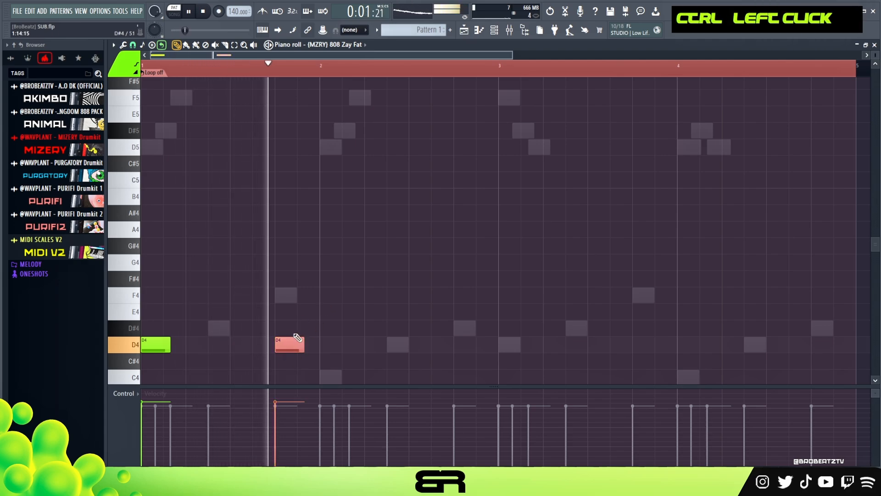
{"action": "key", "text": "space"}
{"action": "key", "text": "ctrl+Up"}
{"action": "key", "text": "space"}
{"action": "left_click", "coordinate": [367, 148]}
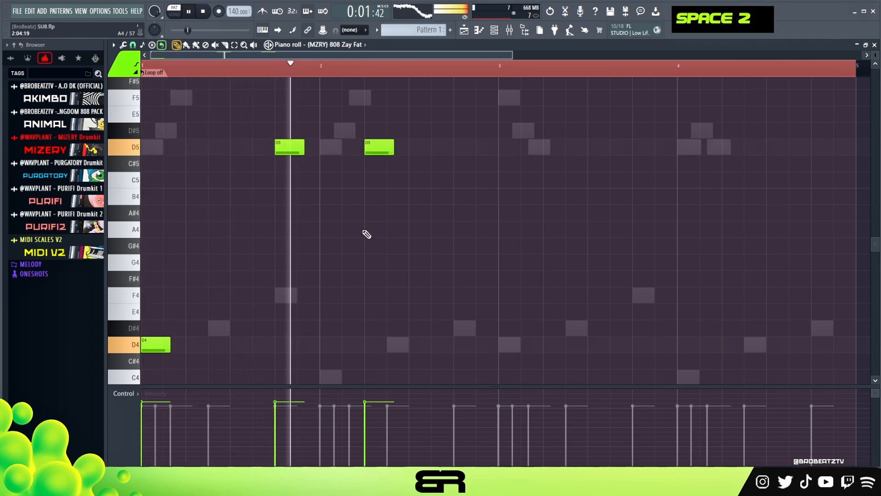
{"action": "key", "text": "ctrl+space"}
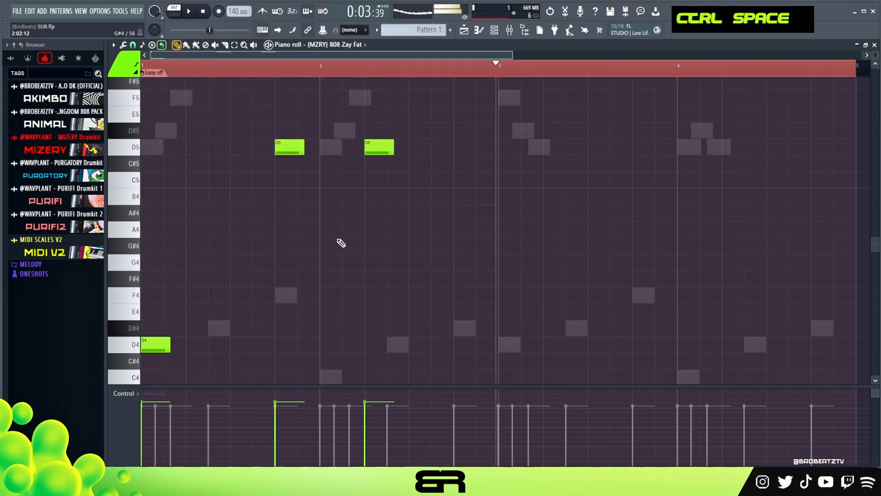
- Repeat the 808 notes in bars 3 and 4, adding an extra D4 on step 7 of bar 3, and clear the selection
{"action": "scroll", "coordinate": [344, 246], "scroll_direction": "up", "scroll_amount": 1, "text": "alt"}
{"action": "scroll", "coordinate": [349, 247], "scroll_direction": "up", "scroll_amount": 2}
{"action": "scroll", "coordinate": [351, 249], "scroll_direction": "down", "scroll_amount": 5}
{"action": "scroll", "coordinate": [350, 249], "scroll_direction": "up", "scroll_amount": 3}
{"action": "key", "text": "ctrl+a"}
{"action": "mouse_move", "coordinate": [166, 343]}
{"action": "left_mouse_down", "text": "shift"}
{"action": "mouse_move", "coordinate": [519, 323]}
{"action": "mouse_move", "coordinate": [581, 344]}
{"action": "left_mouse_up", "text": "shift"}
{"action": "right_click", "coordinate": [519, 322]}
{"action": "left_click", "coordinate": [514, 345], "text": "ctrl"}
{"action": "right_click", "coordinate": [575, 327]}
{"action": "double_click", "coordinate": [326, 74]}
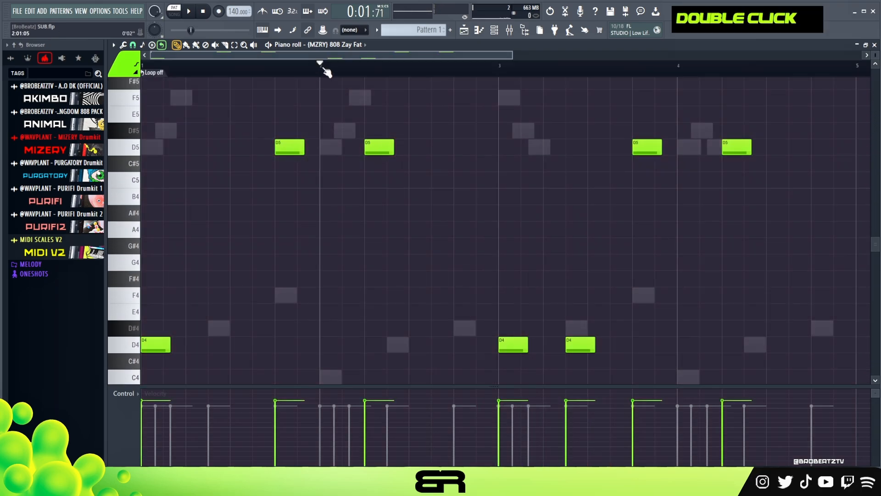
- Shrink the velocity area and play the full 808 bassline with the melodies
{"action": "key", "text": "space"}
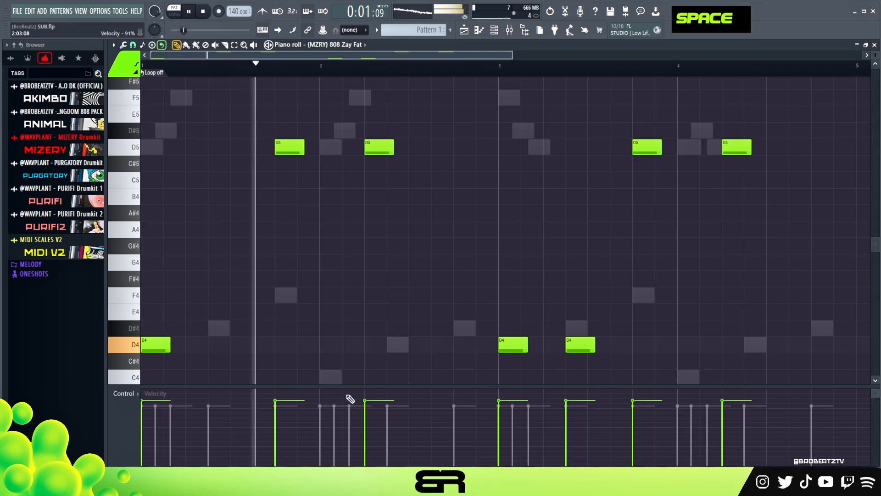
{"action": "left_click_drag", "start_coordinate": [348, 385], "coordinate": [346, 423]}
{"action": "right_click", "coordinate": [406, 311]}
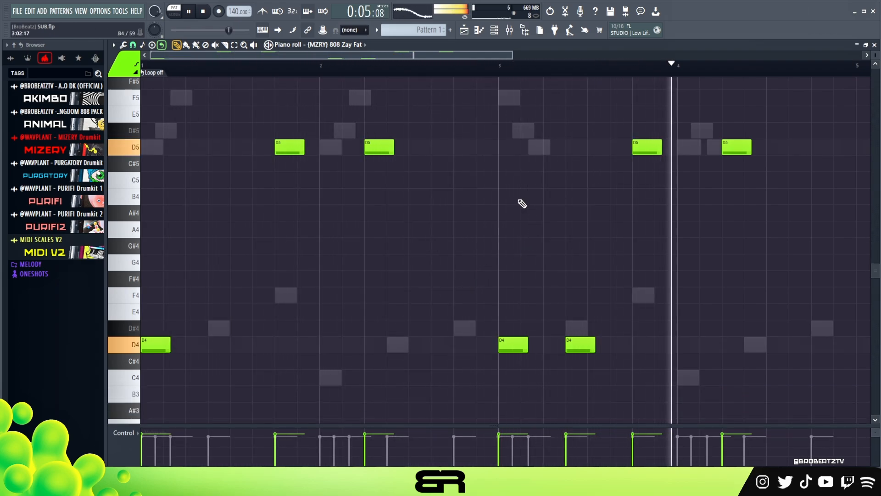
{"action": "key", "text": "space"}
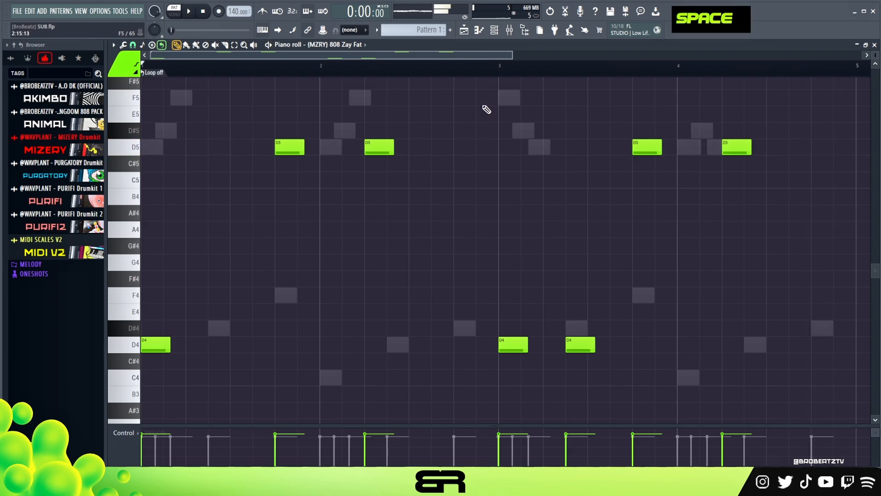
- Open the channel rack and place Perx Snaph hits on steps 9, 23 and 25 with a two-bar loop
{"action": "left_click", "coordinate": [495, 31]}
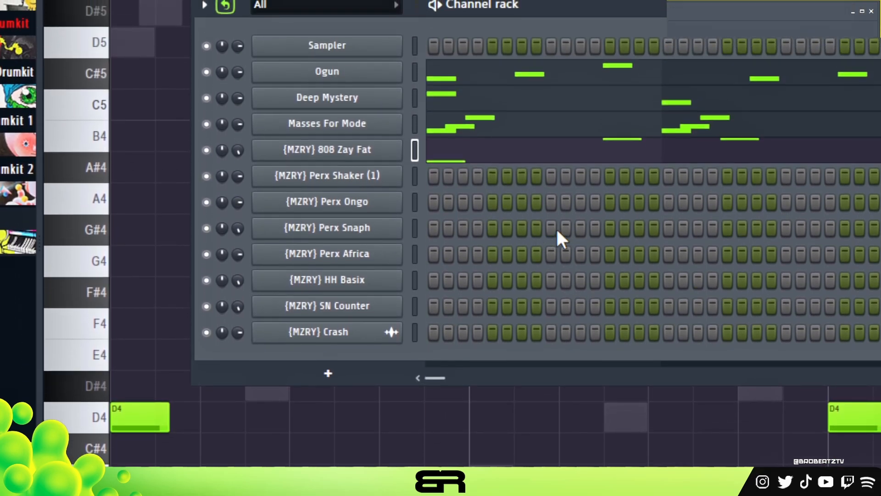
{"action": "left_click", "coordinate": [552, 228], "text": "ctrl"}
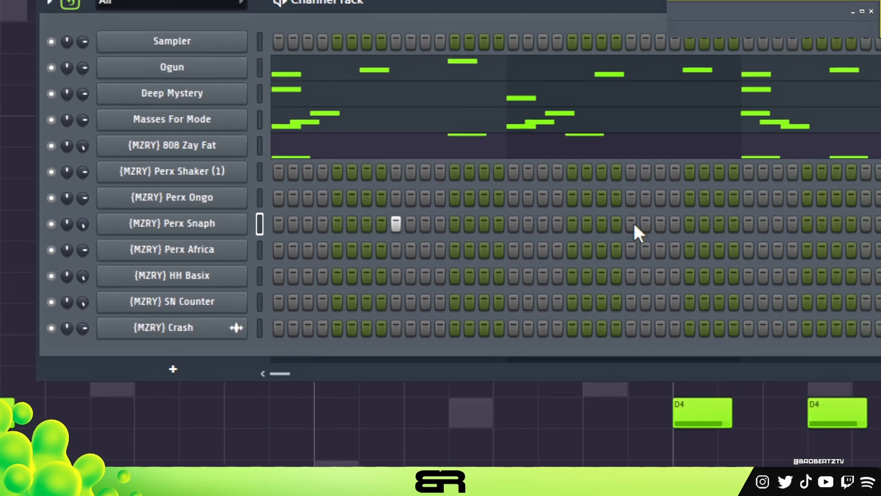
{"action": "left_click", "coordinate": [786, 228], "text": "ctrl"}
{"action": "scroll", "coordinate": [633, 231], "scroll_direction": "down", "scroll_amount": 2}
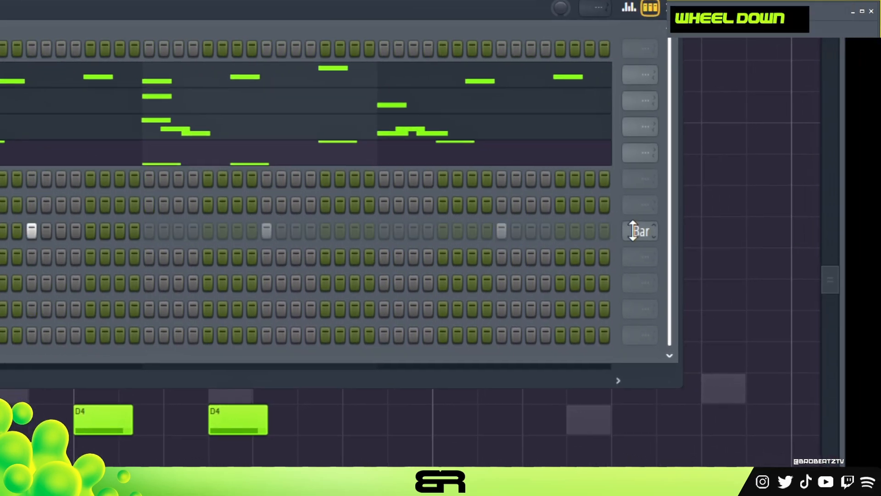
{"action": "left_click", "coordinate": [278, 221]}
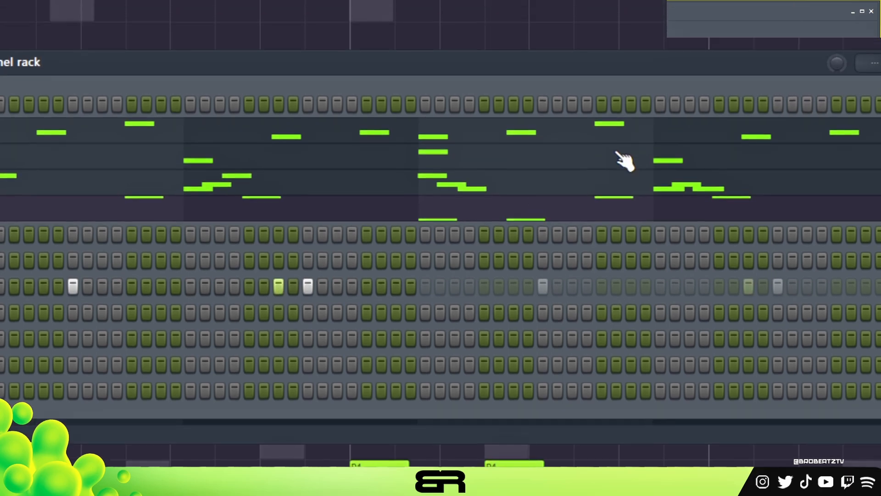
- Adjust the Perx Snaph velocities in the graph editor, raising steps 9 and 25 and lowering step 23
{"action": "left_click", "coordinate": [669, 203]}
{"action": "left_click", "coordinate": [101, 341]}
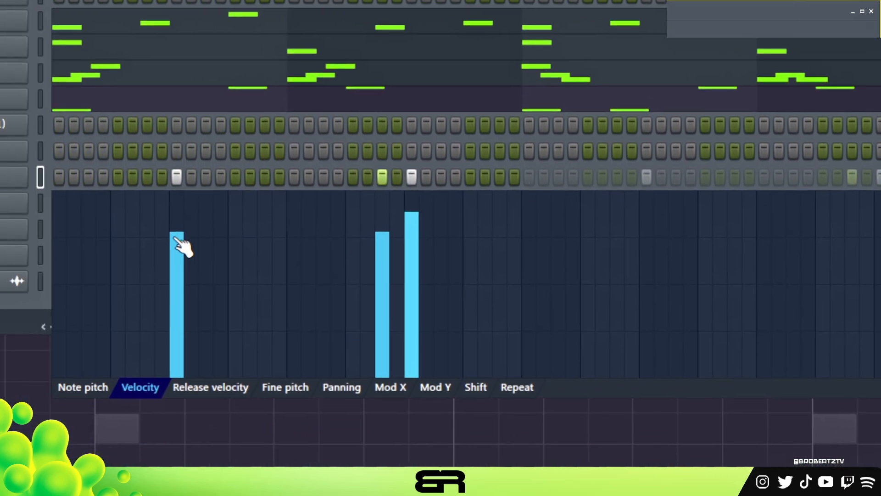
{"action": "left_click", "coordinate": [178, 206]}
{"action": "left_click", "coordinate": [446, 229]}
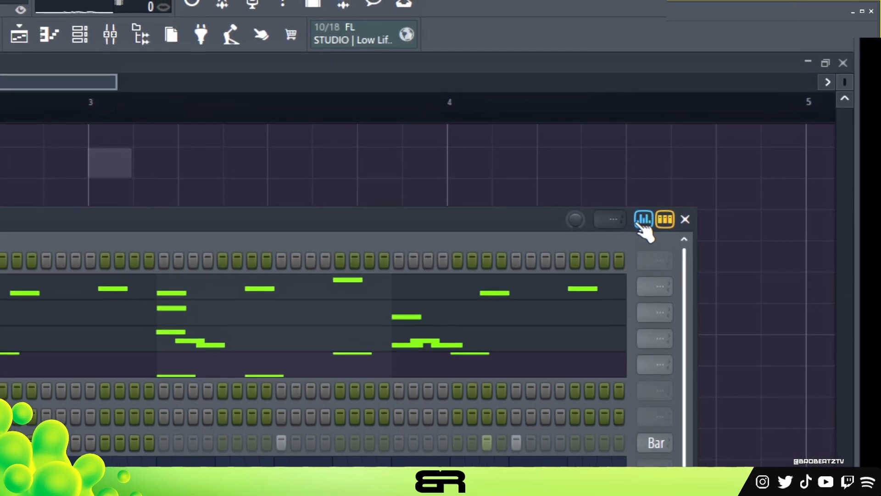
{"action": "left_click", "coordinate": [644, 220]}
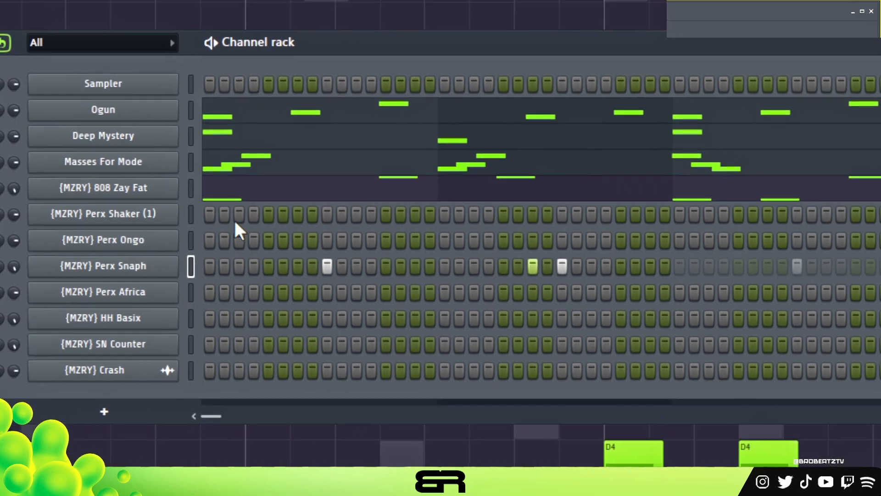
- Place Perx Shaker (1) hits on steps 1, 4 and 7 with a one-bar loop, plus a Perx Ongo hit on step 5
{"action": "left_click", "coordinate": [211, 216]}
{"action": "left_click", "coordinate": [240, 216]}
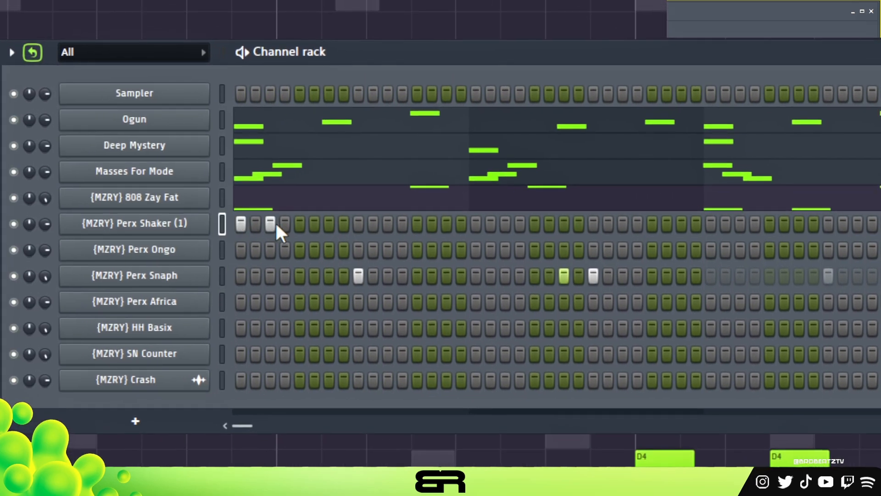
{"action": "right_click", "coordinate": [240, 216]}
{"action": "left_click", "coordinate": [254, 215]}
{"action": "left_click", "coordinate": [300, 242]}
{"action": "left_click", "coordinate": [329, 217]}
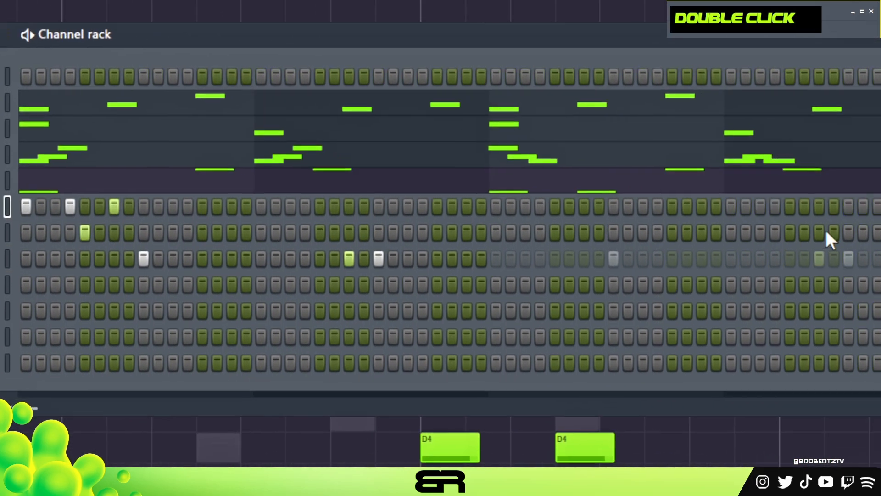
{"action": "scroll", "coordinate": [634, 225], "scroll_direction": "down", "scroll_amount": 3}
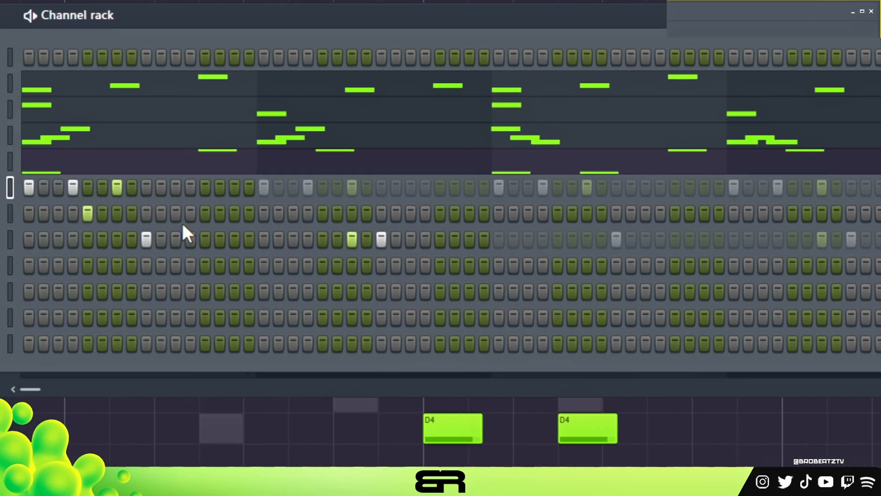
- Add Perx Ongo hits on steps 11, 13, 29 and 31 while auditioning the beat, and loop them every two bars
{"action": "key", "text": "space"}
{"action": "left_click", "coordinate": [177, 216]}
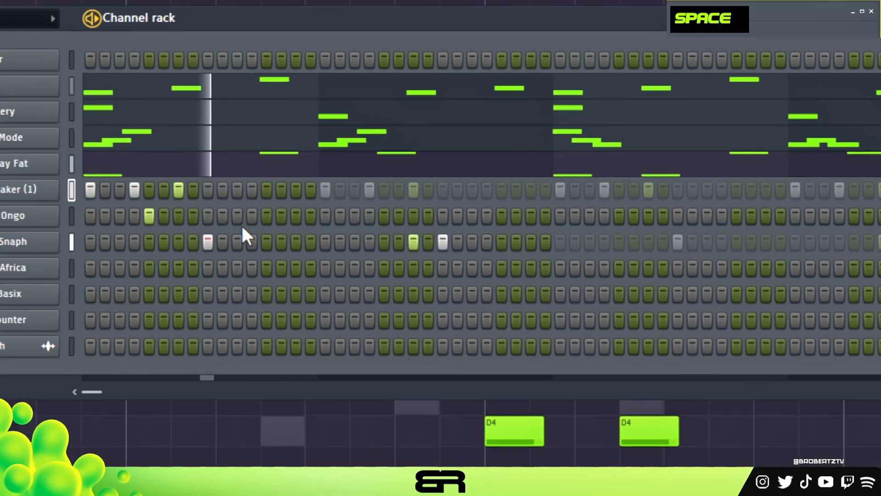
{"action": "key", "text": "space"}
{"action": "key", "text": "space"}
{"action": "double_click", "coordinate": [271, 221]}
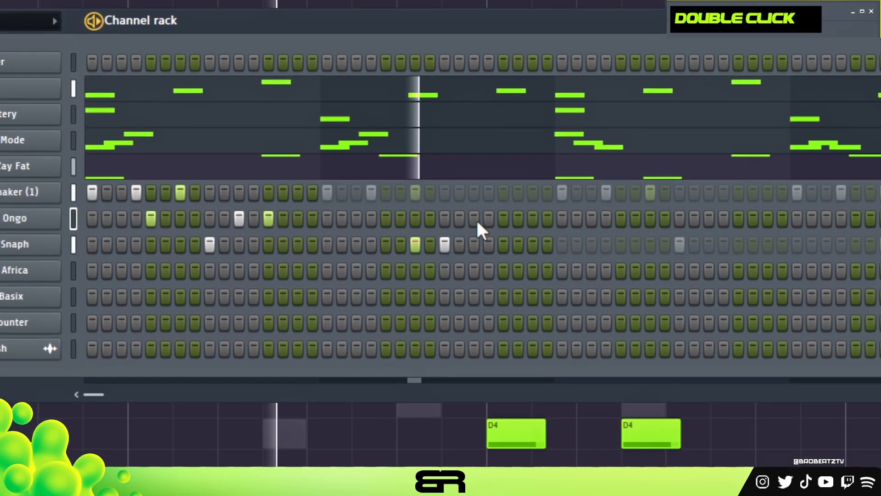
{"action": "left_click", "coordinate": [504, 218]}
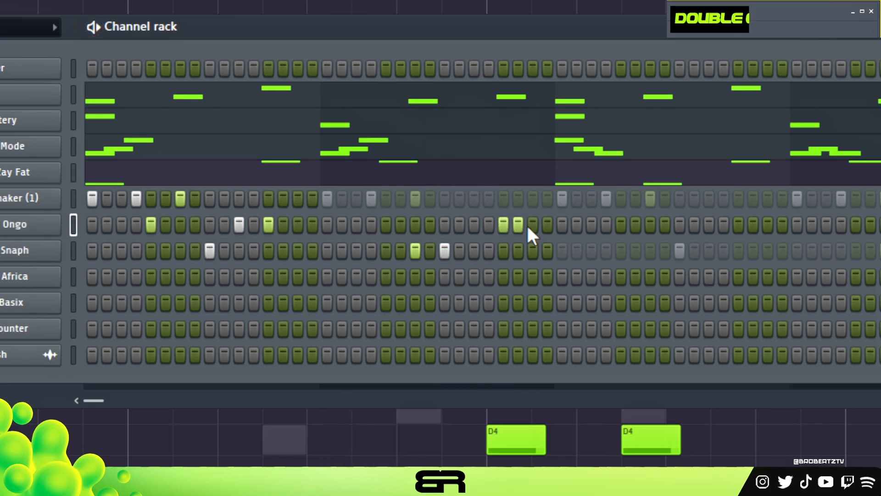
{"action": "left_click", "coordinate": [529, 225]}
{"action": "right_click", "coordinate": [517, 225]}
{"action": "scroll", "coordinate": [750, 233], "scroll_direction": "down", "scroll_amount": 2}
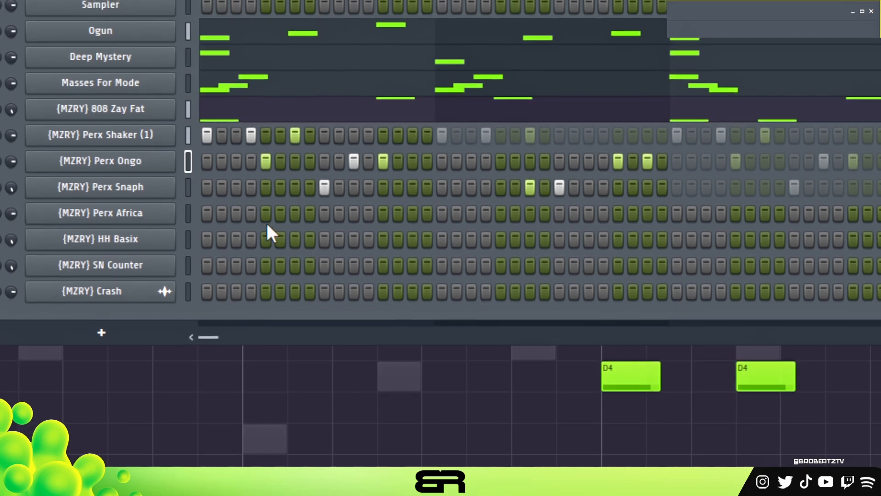
- Place a Perx Africa hit on step 1 with a one-bar loop and play the beat
{"action": "key", "text": "space"}
{"action": "key", "text": "space"}
{"action": "left_click", "coordinate": [203, 218]}
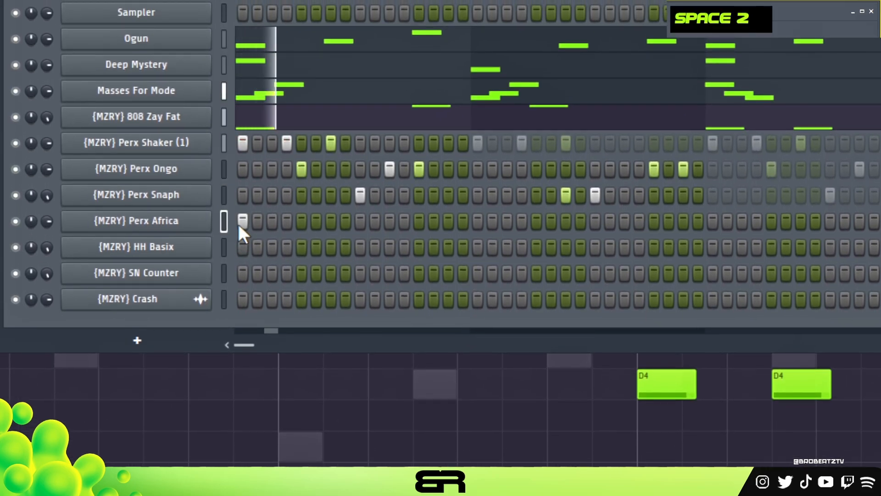
{"action": "key", "text": "space"}
{"action": "key", "text": "space"}
{"action": "key", "text": "space"}
{"action": "key", "text": "space"}
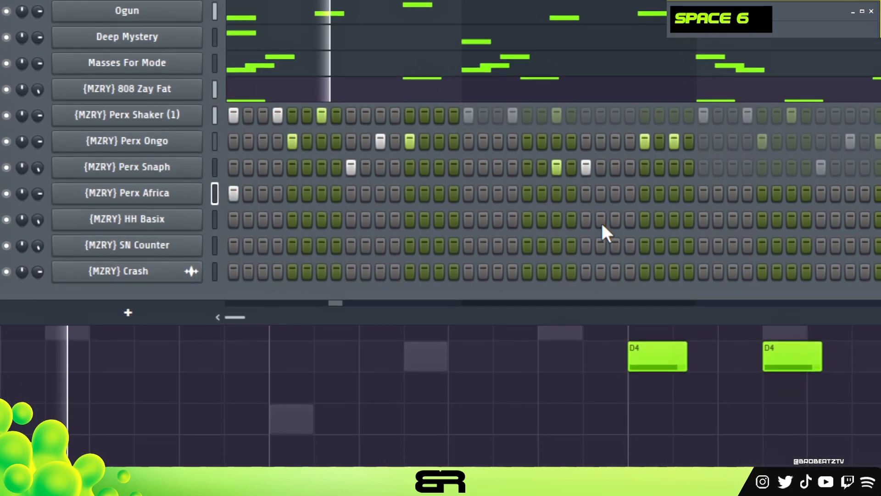
{"action": "scroll", "coordinate": [633, 223], "scroll_direction": "down", "scroll_amount": 1}
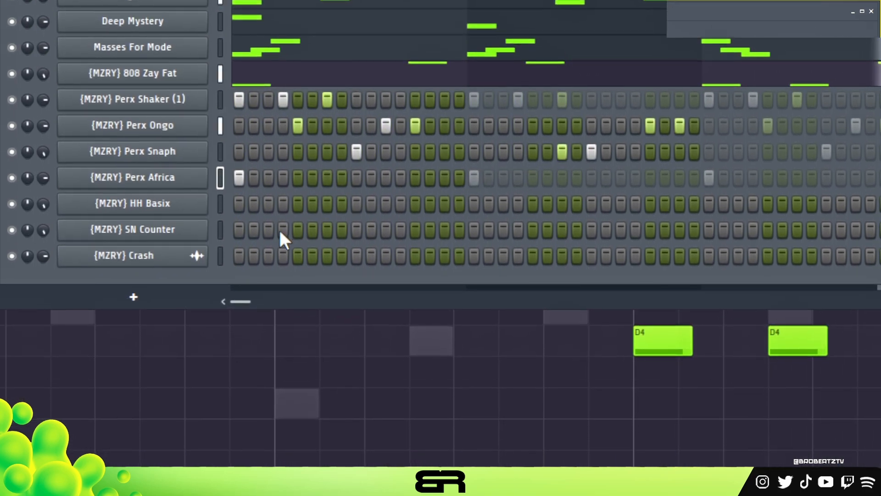
- Place SN Counter hits on steps 15, 19, 27 and 31
{"action": "key", "text": "space"}
{"action": "key", "text": "space"}
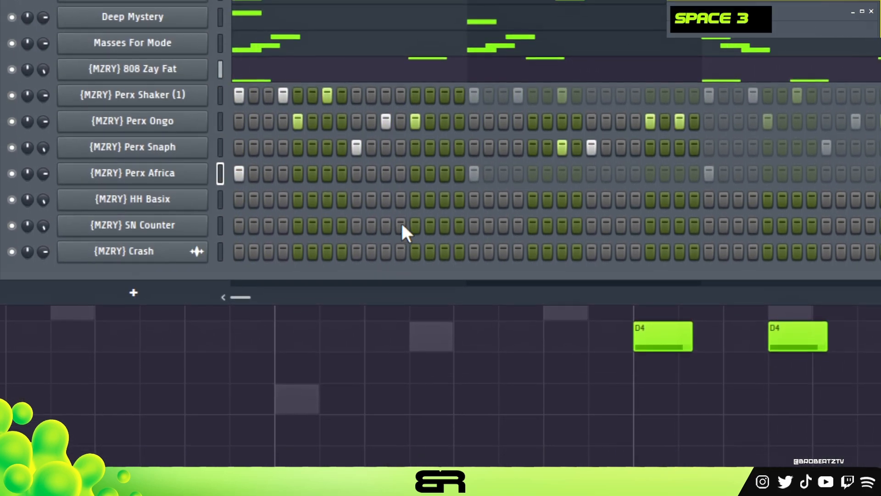
{"action": "left_click", "coordinate": [443, 225]}
{"action": "left_click", "coordinate": [502, 225]}
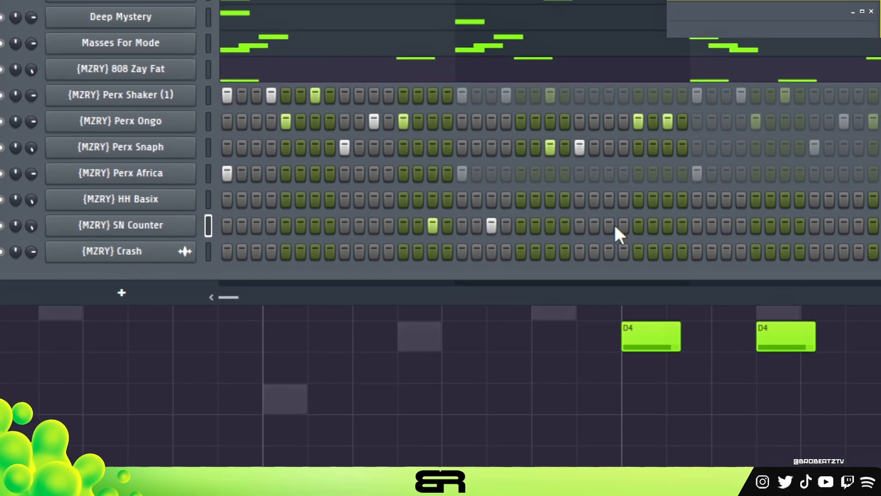
{"action": "left_click", "coordinate": [610, 225]}
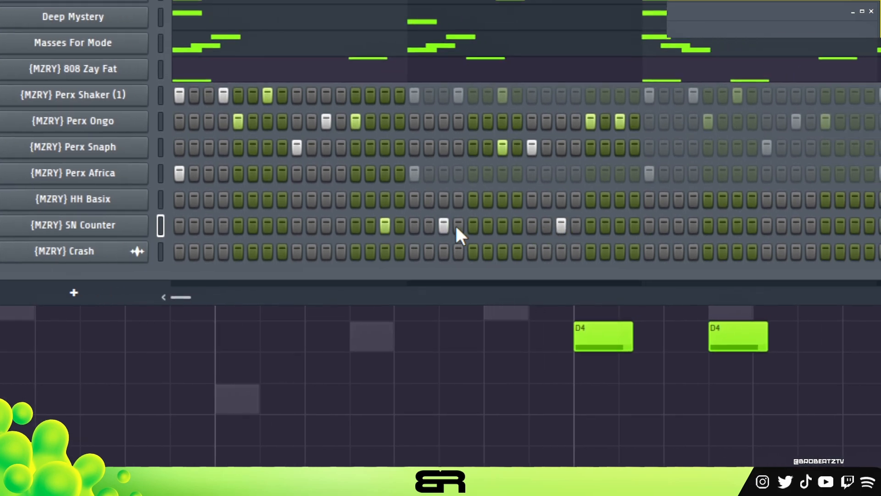
{"action": "left_click", "coordinate": [620, 225]}
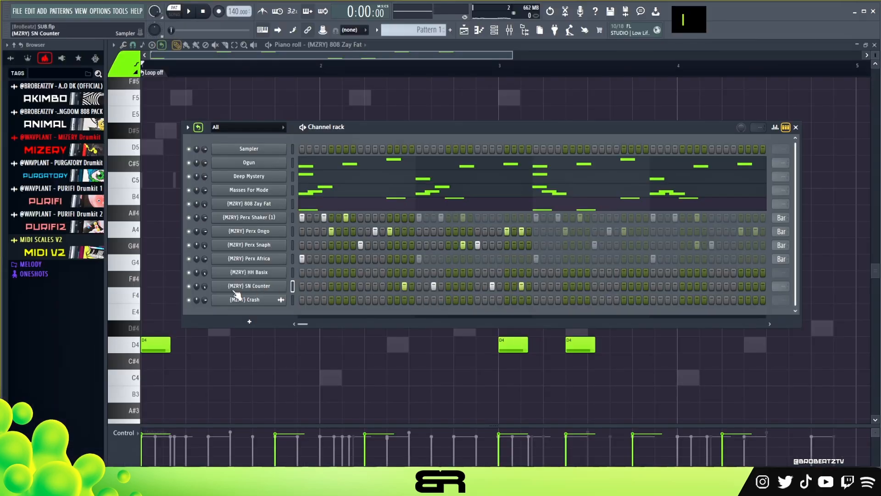
- Open the SN Counter pattern in the piano roll and set the note snap to 1/3 beat
{"action": "right_click", "coordinate": [133, 198]}
{"action": "left_click", "coordinate": [144, 209]}
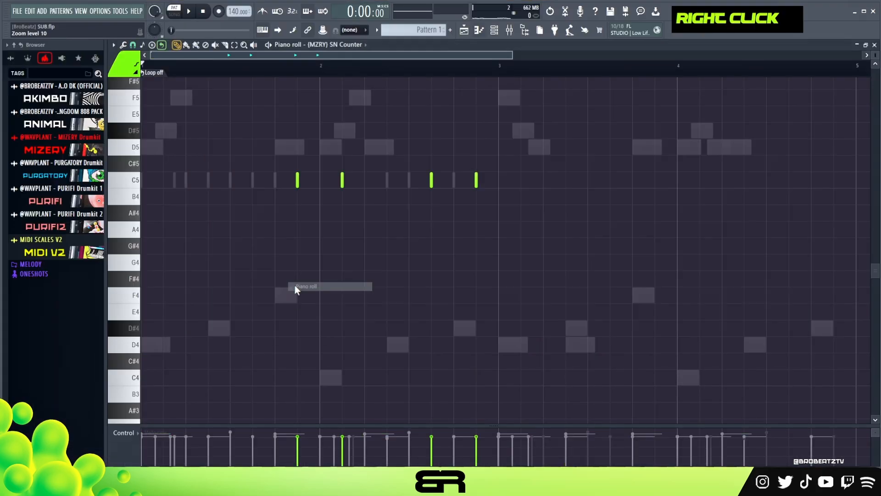
{"action": "scroll", "coordinate": [345, 232], "scroll_direction": "up", "scroll_amount": 2}
{"action": "scroll", "coordinate": [393, 115], "scroll_direction": "down", "scroll_amount": 1}
{"action": "scroll", "coordinate": [404, 68], "scroll_direction": "up", "scroll_amount": 2}
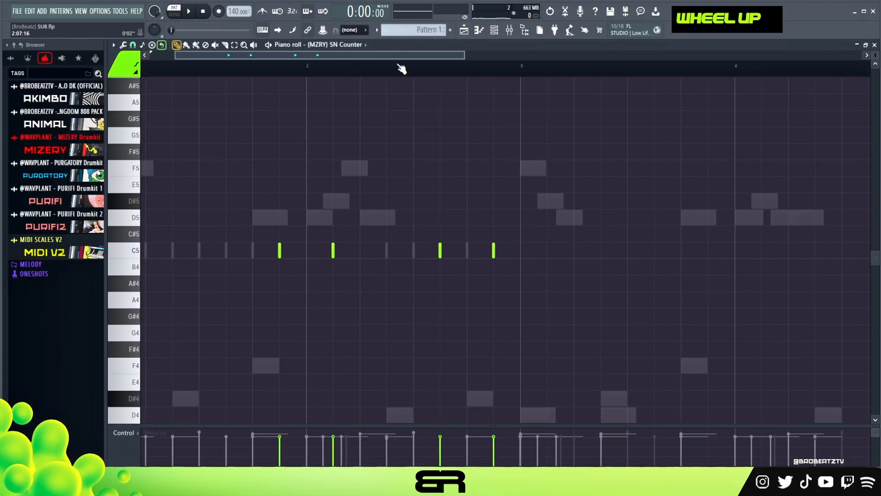
{"action": "left_click", "coordinate": [132, 45]}
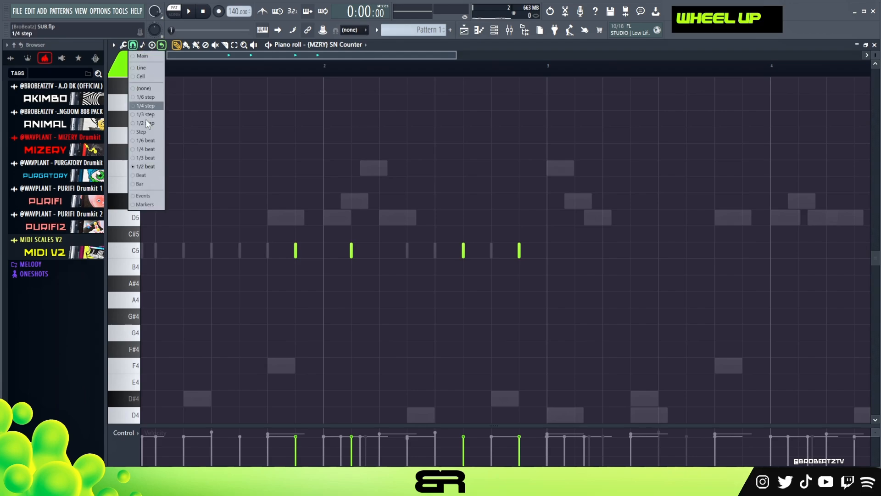
{"action": "left_click", "coordinate": [151, 158]}
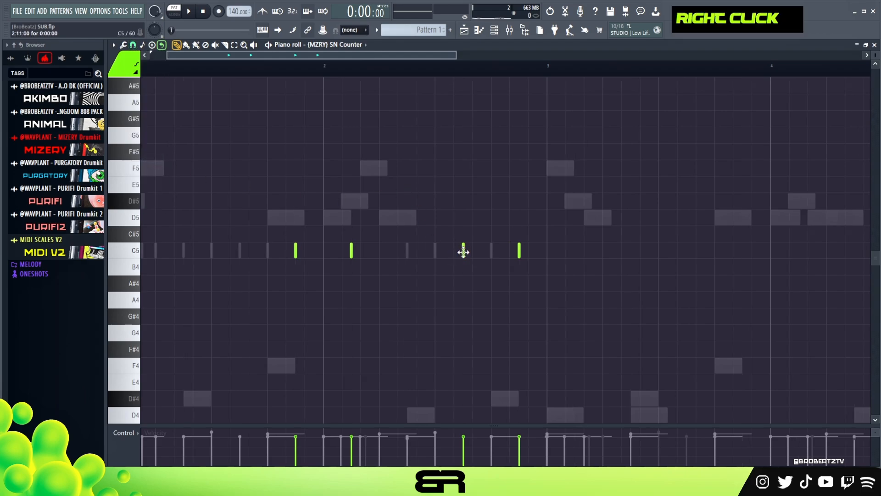
- Add four short SN Counter notes on C5 between the last two hits of bar 2 to form a roll, and play it
{"action": "key", "text": "alt"}
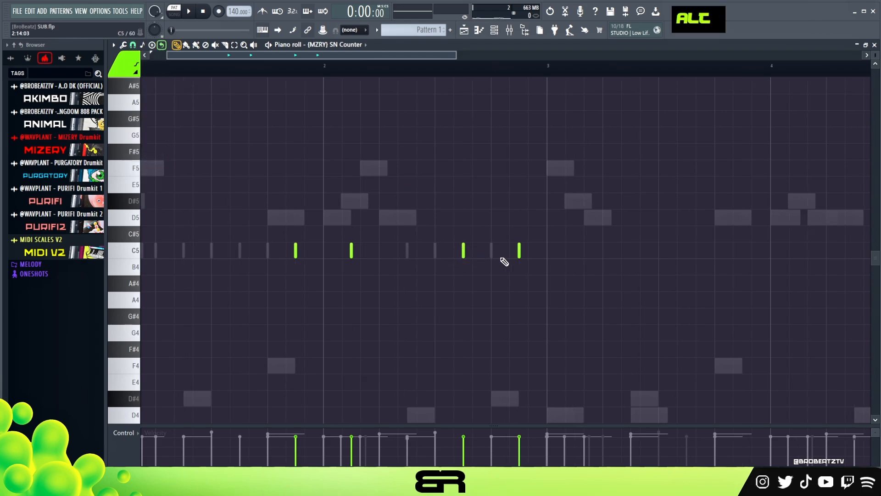
{"action": "left_click", "coordinate": [482, 257], "text": "alt"}
{"action": "right_click", "coordinate": [479, 254]}
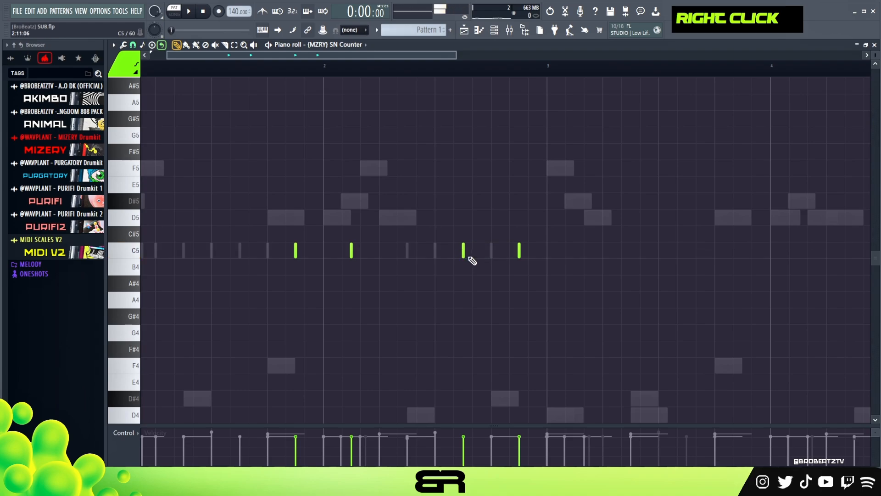
{"action": "left_click", "coordinate": [472, 257], "text": "alt"}
{"action": "key", "text": "space"}
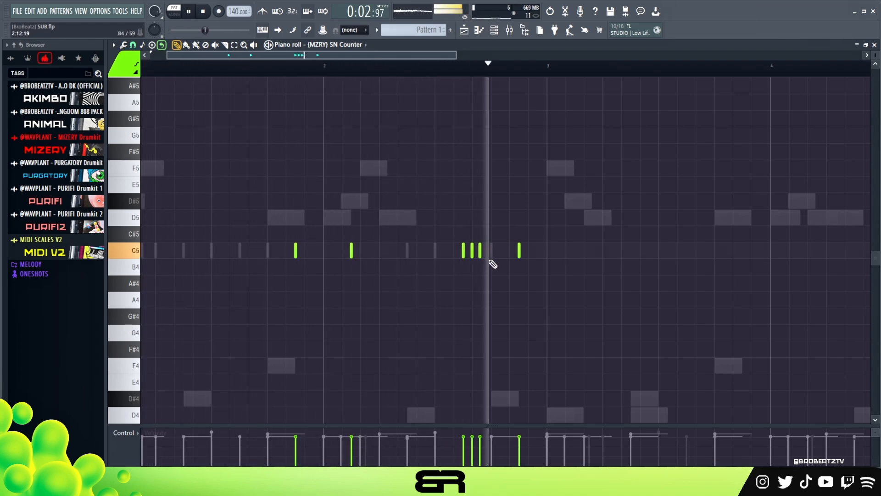
{"action": "left_click", "coordinate": [493, 256], "text": "alt"}
{"action": "left_click", "coordinate": [507, 254], "text": "alt"}
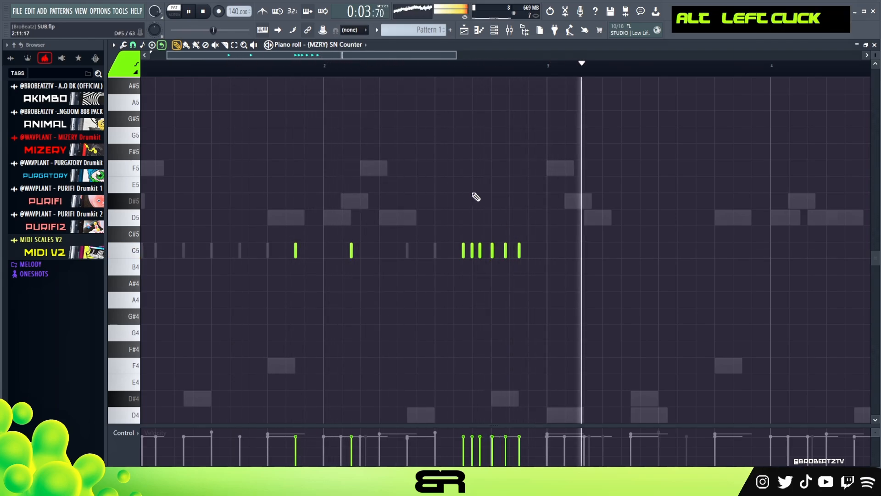
- Stop playback and loop the SN Counter pattern every two bars in the channel rack
{"action": "key", "text": "space"}
{"action": "left_click", "coordinate": [494, 31]}
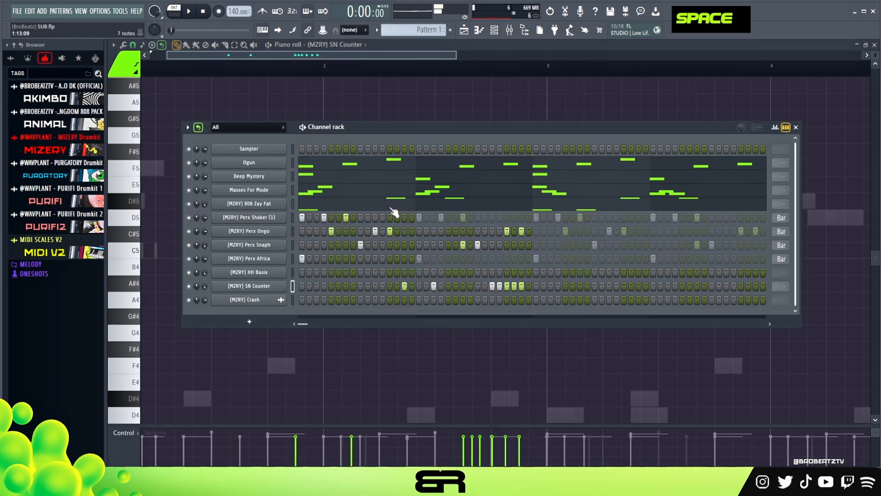
{"action": "scroll", "coordinate": [774, 284], "scroll_direction": "down", "scroll_amount": 2}
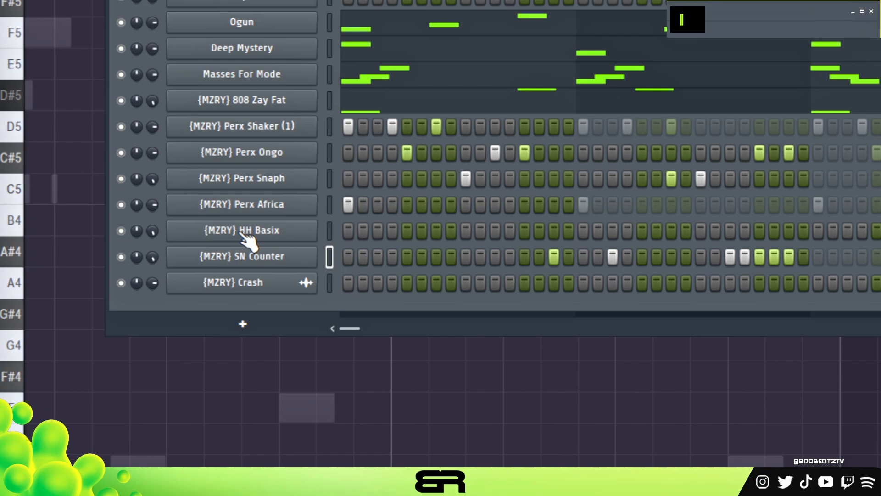
- Fill HH Basix with hits on steps 1 to 32, loop it every two bars and play the beat
{"action": "left_click", "coordinate": [248, 275], "text": "ctrl"}
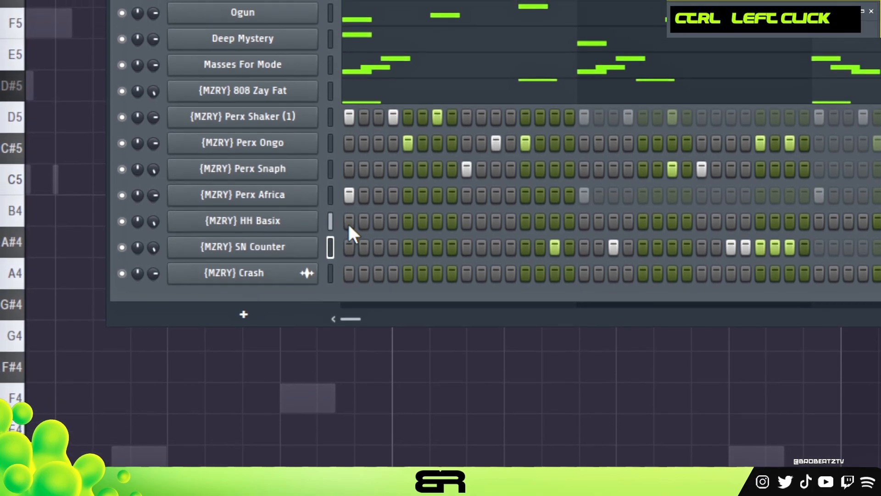
{"action": "left_click", "coordinate": [350, 229]}
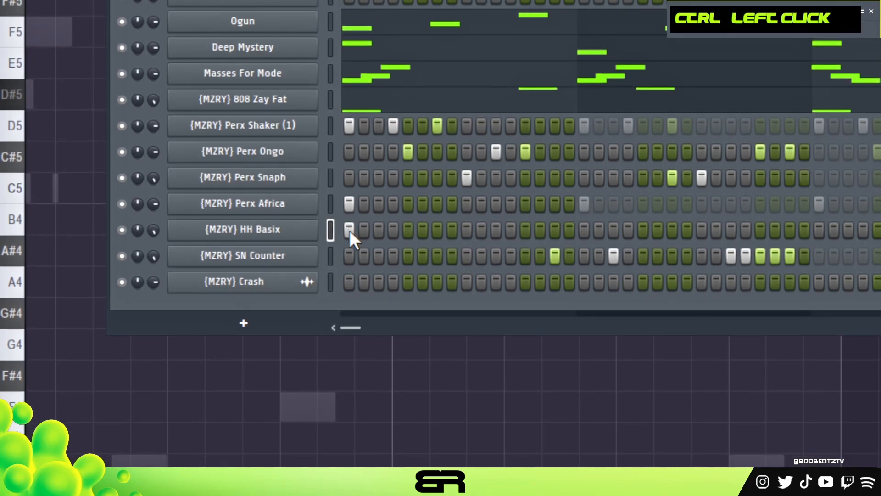
{"action": "left_click_drag", "start_coordinate": [418, 228], "coordinate": [813, 238]}
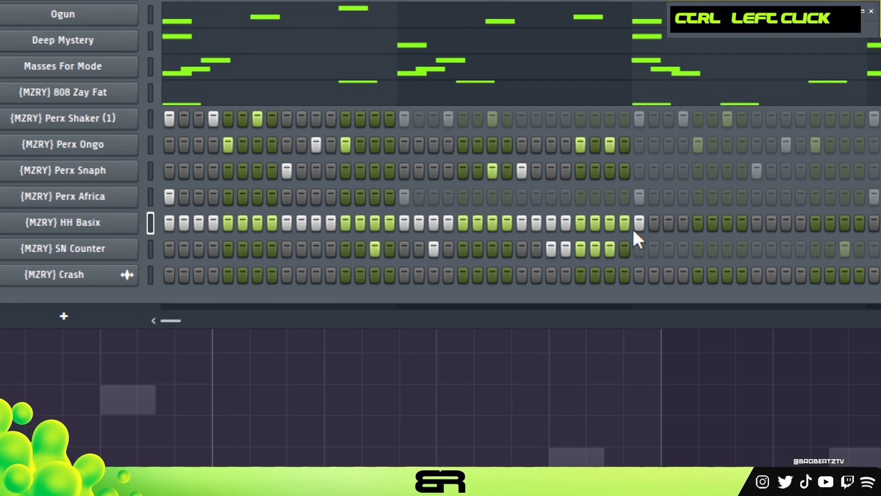
{"action": "right_click", "coordinate": [637, 229]}
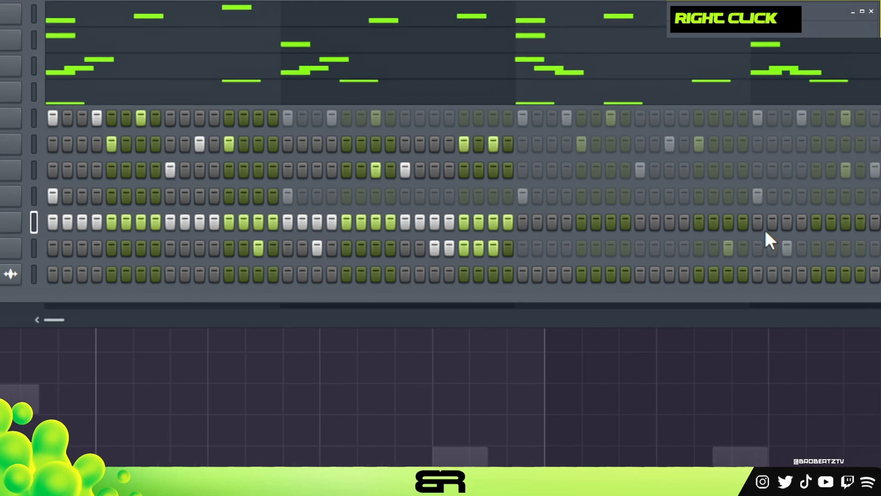
{"action": "scroll", "coordinate": [659, 229], "scroll_direction": "down", "scroll_amount": 1}
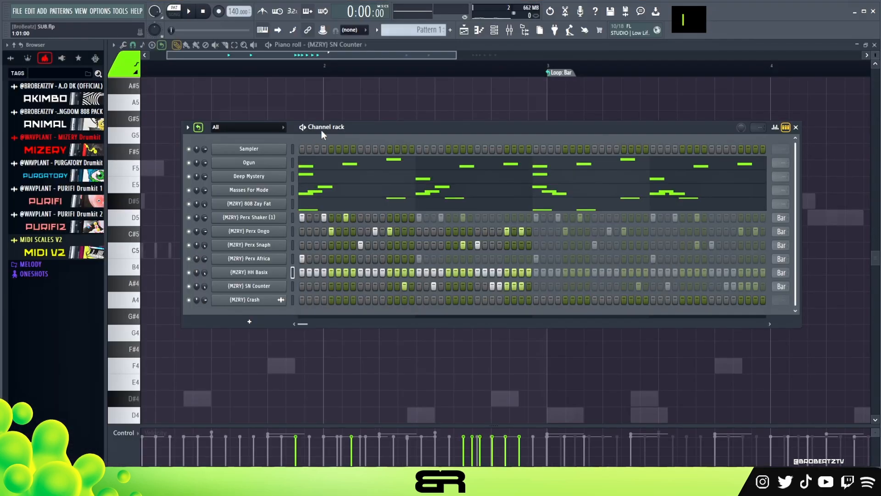
{"action": "left_click_drag", "start_coordinate": [344, 128], "coordinate": [325, 123]}
{"action": "key", "text": "space"}
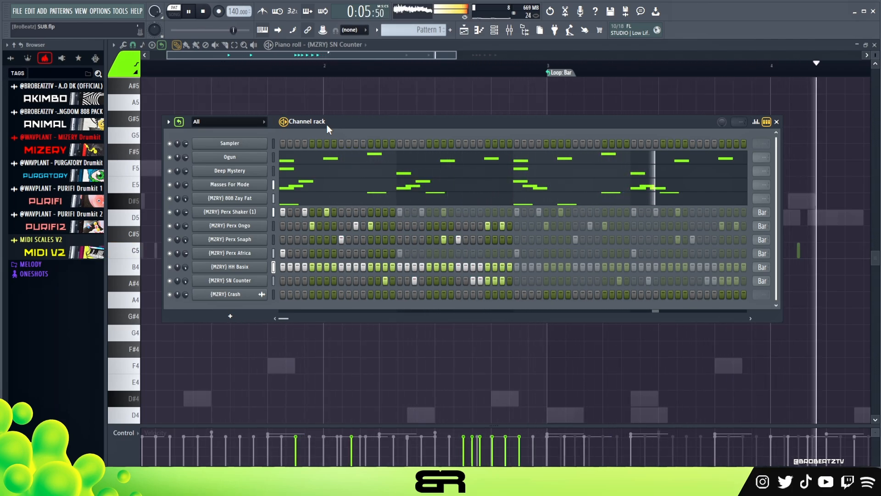
{"action": "key", "text": "space"}
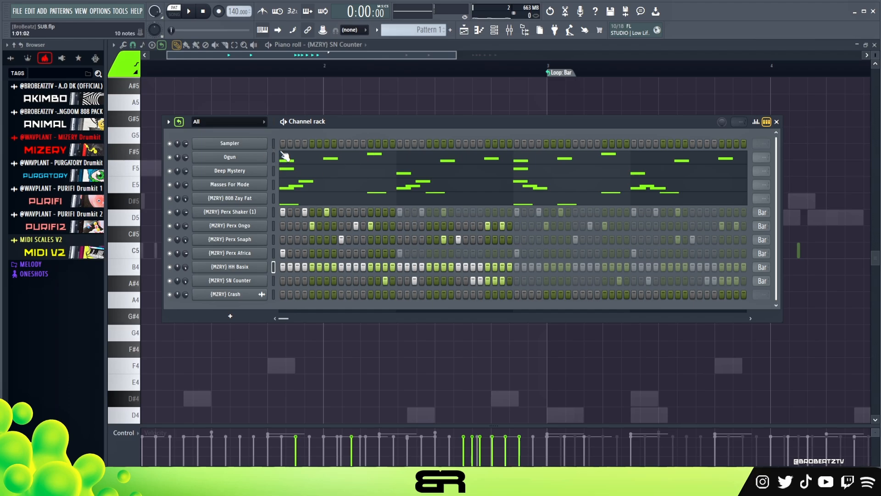
- Select all channels in the channel rack and give them random colors
{"action": "left_click_drag", "start_coordinate": [273, 143], "coordinate": [291, 238]}
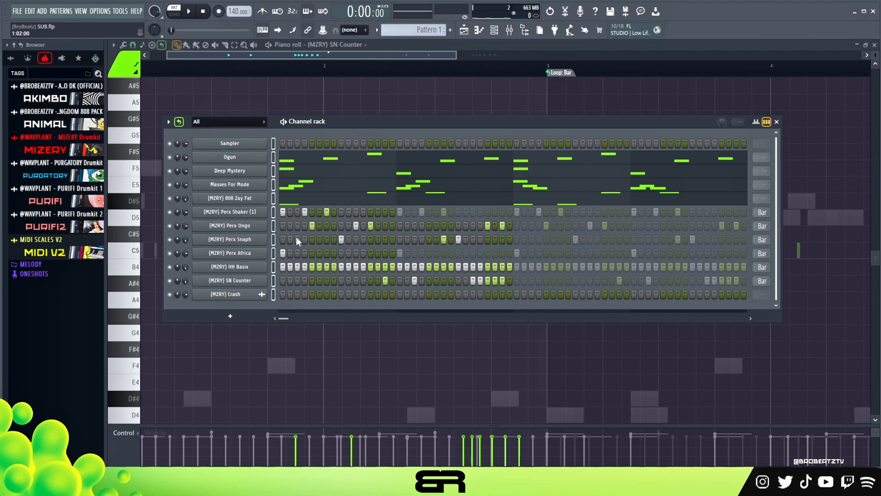
{"action": "left_click_drag", "start_coordinate": [311, 121], "coordinate": [331, 114]}
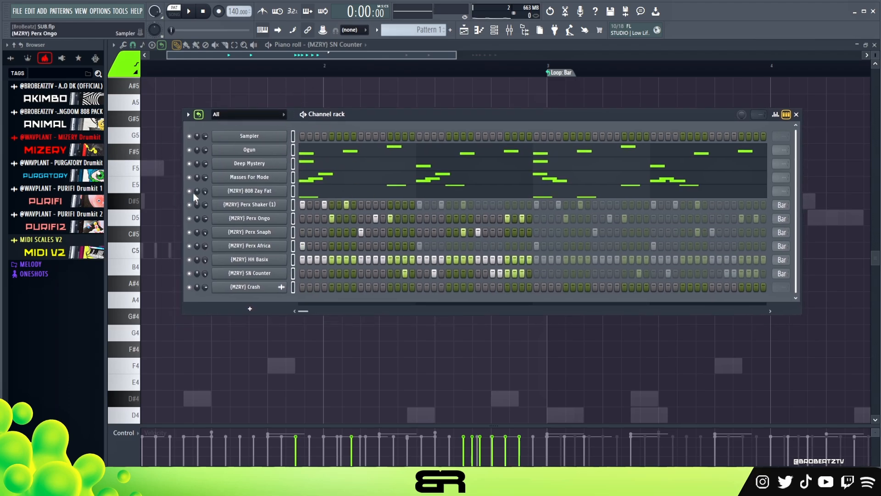
{"action": "left_click", "coordinate": [188, 115]}
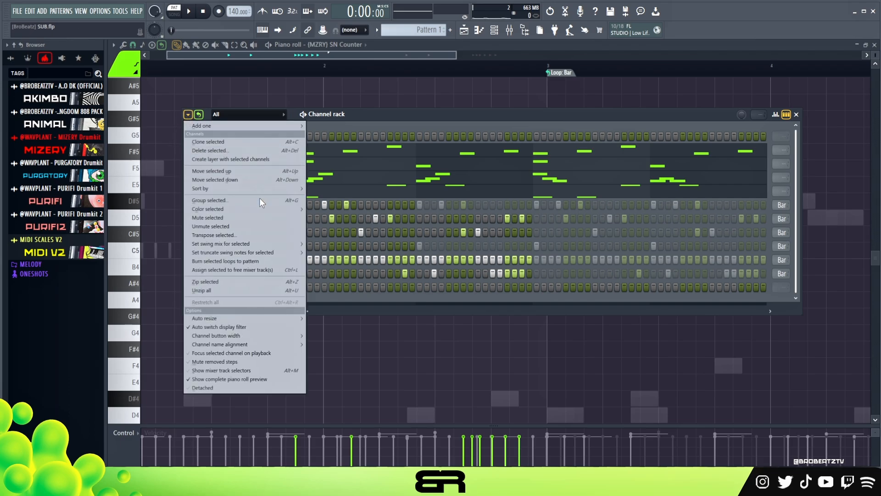
{"action": "mouse_move", "coordinate": [233, 208]}
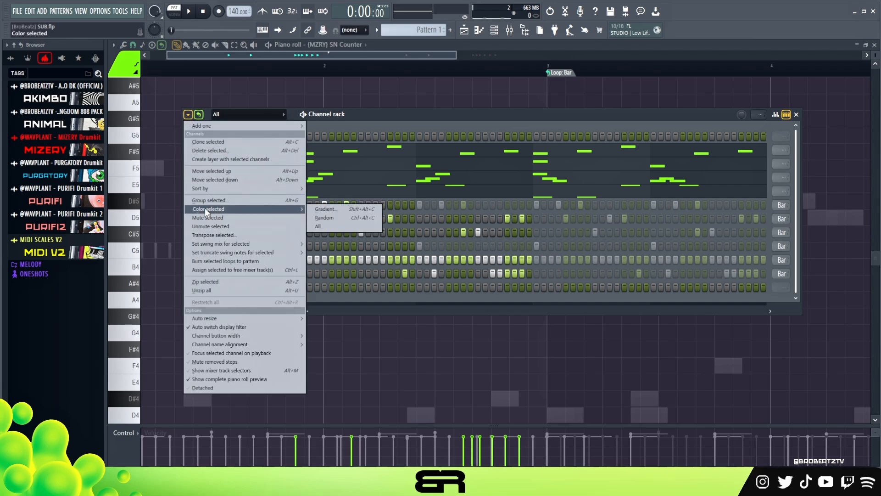
{"action": "left_click", "coordinate": [330, 219]}
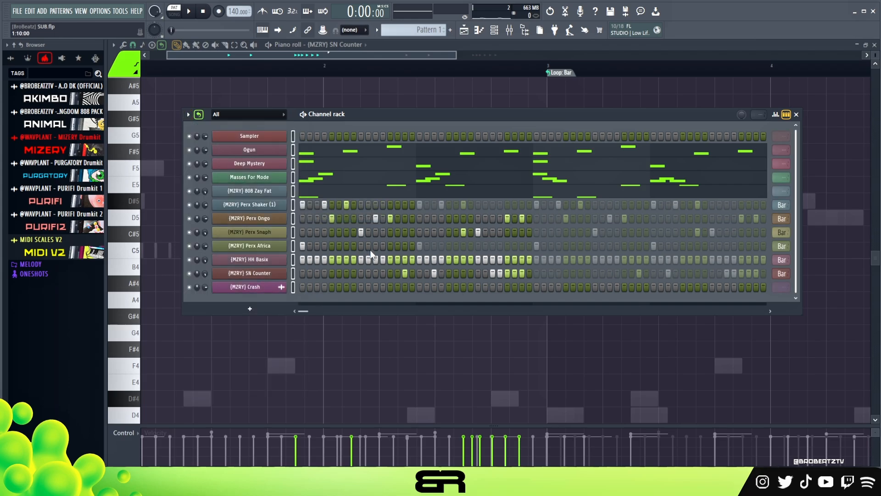
{"action": "mouse_move", "coordinate": [352, 115]}
{"action": "left_mouse_down"}
{"action": "mouse_move", "coordinate": [355, 135]}
{"action": "mouse_move", "coordinate": [358, 123]}
{"action": "left_mouse_up"}
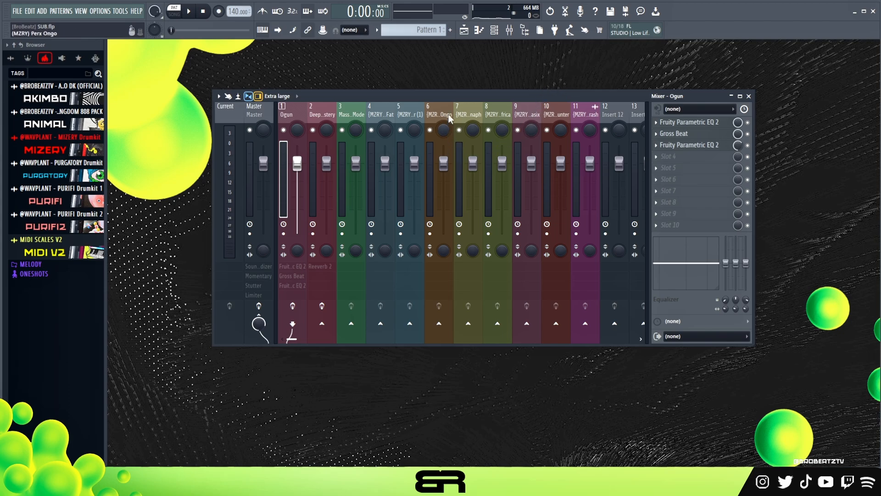
- Turn the stereo separation fully clockwise on the Master and on mixer tracks 4 to 11
{"action": "left_click", "coordinate": [387, 109]}
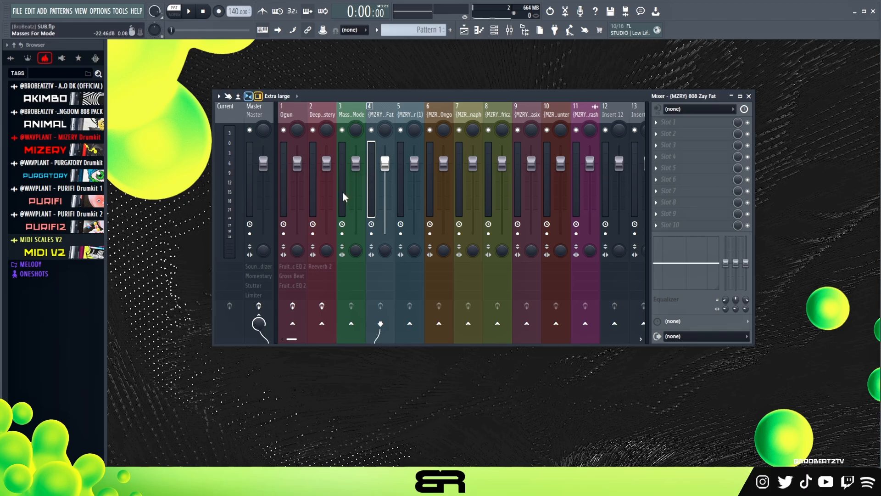
{"action": "scroll", "coordinate": [264, 249], "scroll_direction": "up", "scroll_amount": 3}
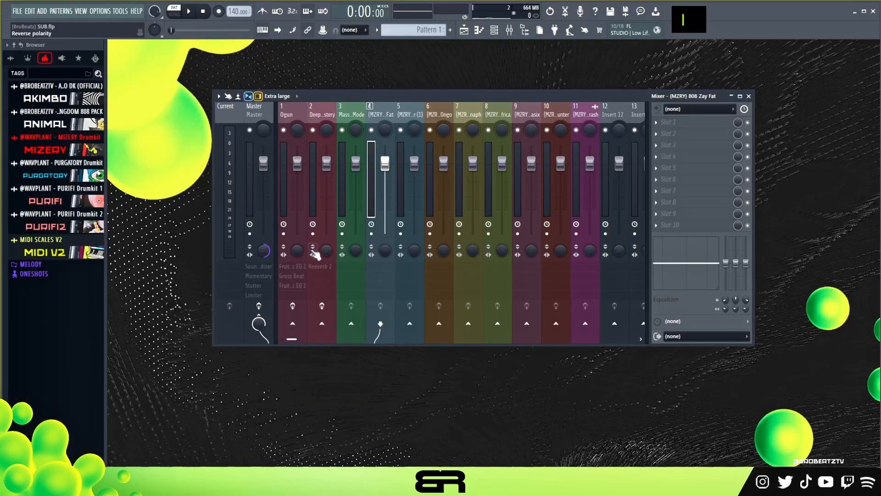
{"action": "left_click_drag", "start_coordinate": [387, 255], "coordinate": [386, 209]}
{"action": "left_click_drag", "start_coordinate": [414, 255], "coordinate": [414, 209]}
{"action": "mouse_move", "coordinate": [444, 251]}
{"action": "left_mouse_down"}
{"action": "mouse_move", "coordinate": [443, 236]}
{"action": "mouse_move", "coordinate": [473, 243]}
{"action": "mouse_move", "coordinate": [472, 232]}
{"action": "mouse_move", "coordinate": [501, 216]}
{"action": "left_mouse_up"}
{"action": "mouse_move", "coordinate": [533, 254]}
{"action": "left_mouse_down"}
{"action": "mouse_move", "coordinate": [532, 241]}
{"action": "mouse_move", "coordinate": [579, 274]}
{"action": "left_mouse_up"}
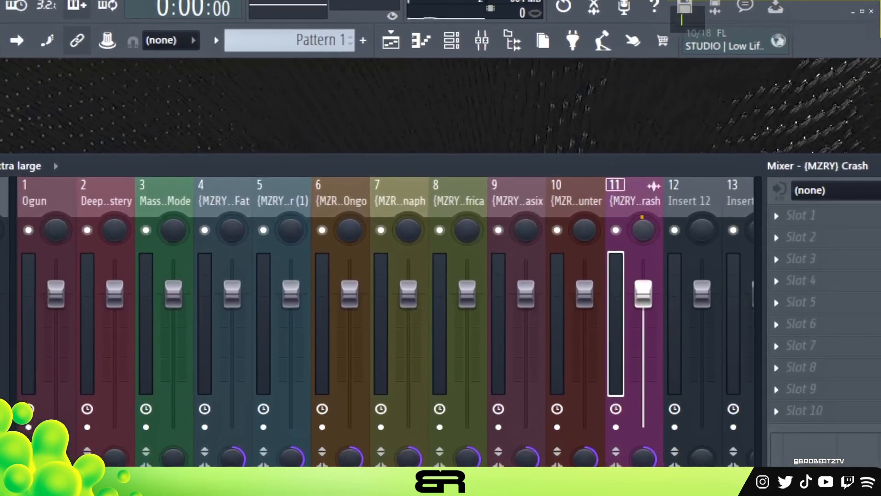
- Pan mixer tracks 10, 7, 5 and 2 slightly right and tracks 9, 8, 6, 4, 3 and 1 slightly left
{"action": "left_click", "coordinate": [528, 113]}
{"action": "left_click_drag", "start_coordinate": [526, 231], "coordinate": [525, 237]}
{"action": "left_click_drag", "start_coordinate": [466, 232], "coordinate": [466, 238]}
{"action": "left_click_drag", "start_coordinate": [408, 231], "coordinate": [408, 222]}
{"action": "left_click_drag", "start_coordinate": [349, 231], "coordinate": [349, 235]}
{"action": "left_click_drag", "start_coordinate": [289, 229], "coordinate": [289, 225]}
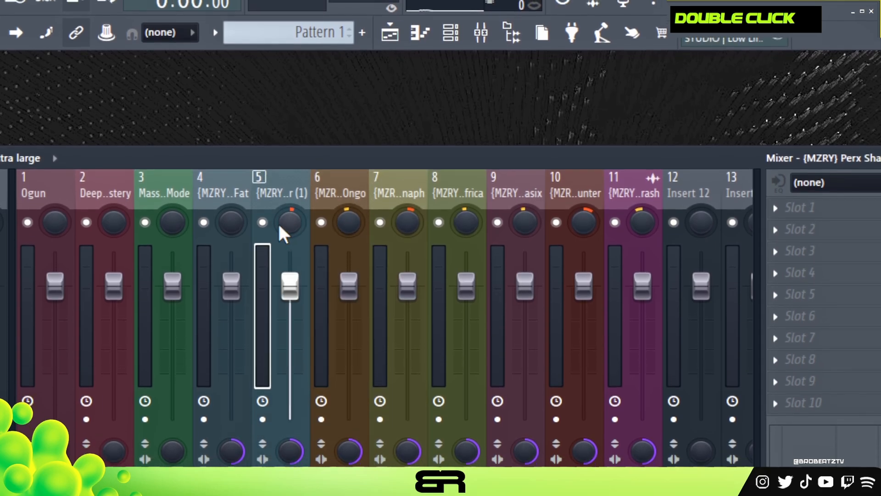
{"action": "left_click_drag", "start_coordinate": [232, 231], "coordinate": [232, 236]}
{"action": "double_click", "coordinate": [266, 231]}
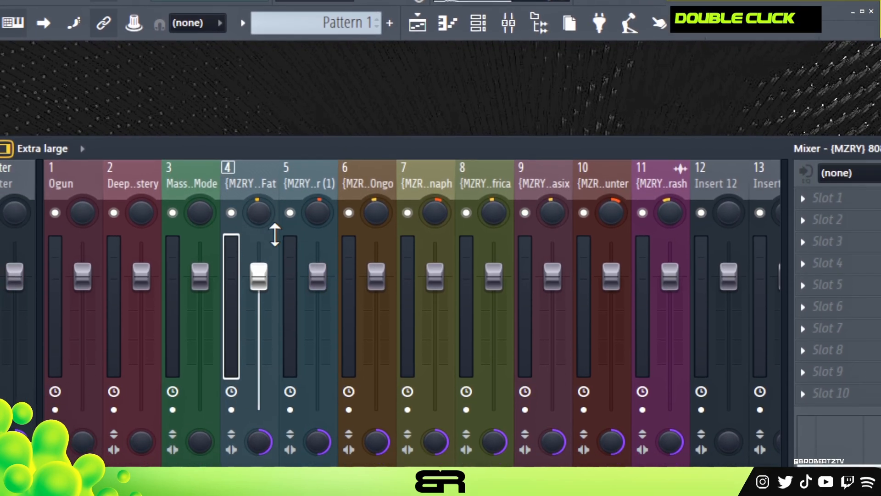
{"action": "left_click_drag", "start_coordinate": [201, 216], "coordinate": [202, 223]}
{"action": "left_click_drag", "start_coordinate": [142, 216], "coordinate": [143, 212]}
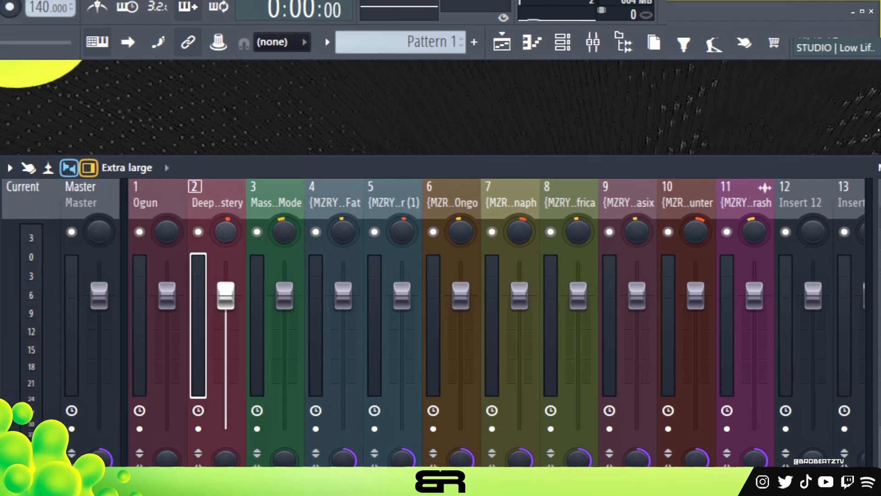
{"action": "left_click_drag", "start_coordinate": [86, 215], "coordinate": [85, 219]}
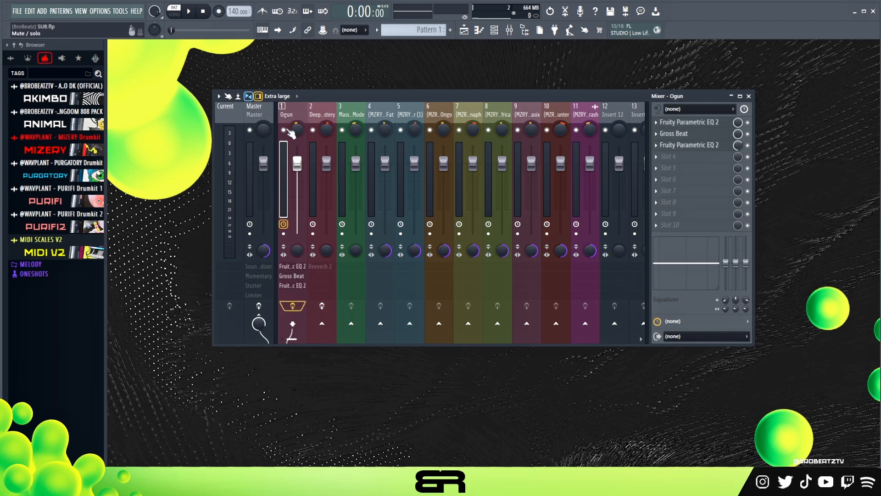
- Solo the Ogun mixer track and open the Fruity Parametric EQ 2 in its first effect slot
{"action": "right_click", "coordinate": [286, 130]}
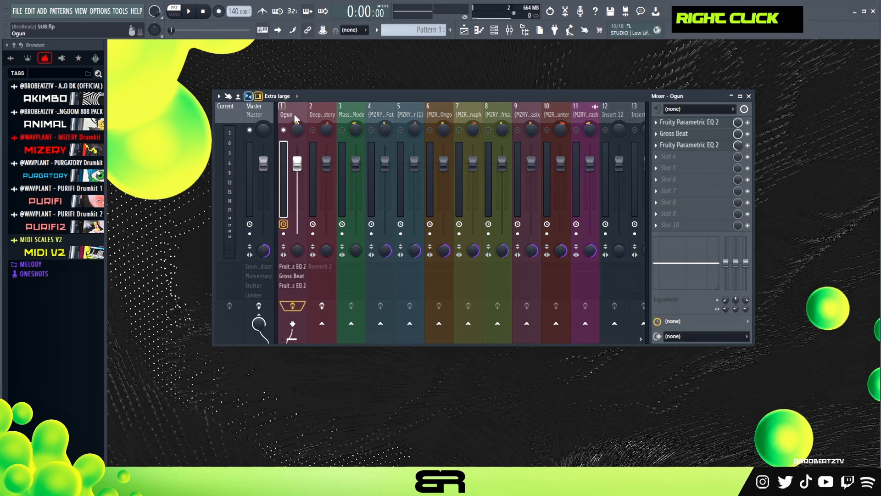
{"action": "left_click", "coordinate": [707, 120]}
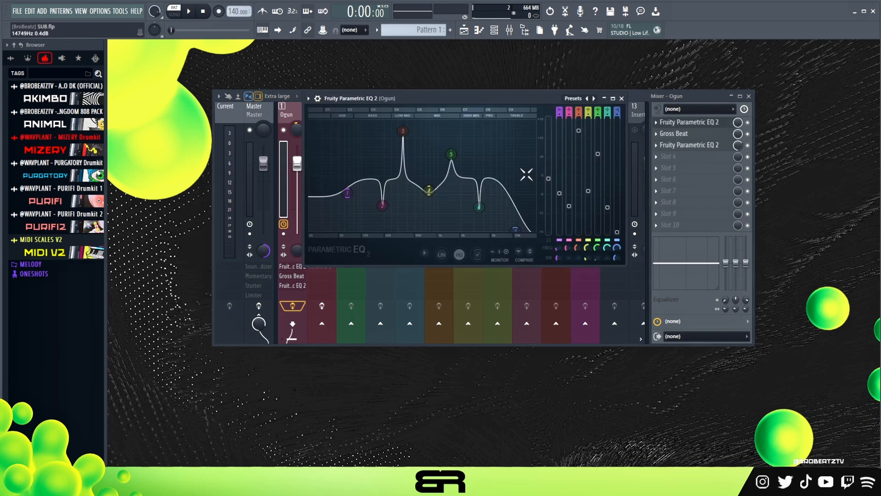
- Lower band 5's boost slightly in Ogun's first Parametric EQ 2 and compare that EQ on and off during playback with the other two effects bypassed
{"action": "mouse_move", "coordinate": [451, 155]}
{"action": "left_mouse_down"}
{"action": "mouse_move", "coordinate": [443, 162]}
{"action": "mouse_move", "coordinate": [453, 159]}
{"action": "left_mouse_up"}
{"action": "scroll", "coordinate": [454, 160], "scroll_direction": "up", "scroll_amount": 2}
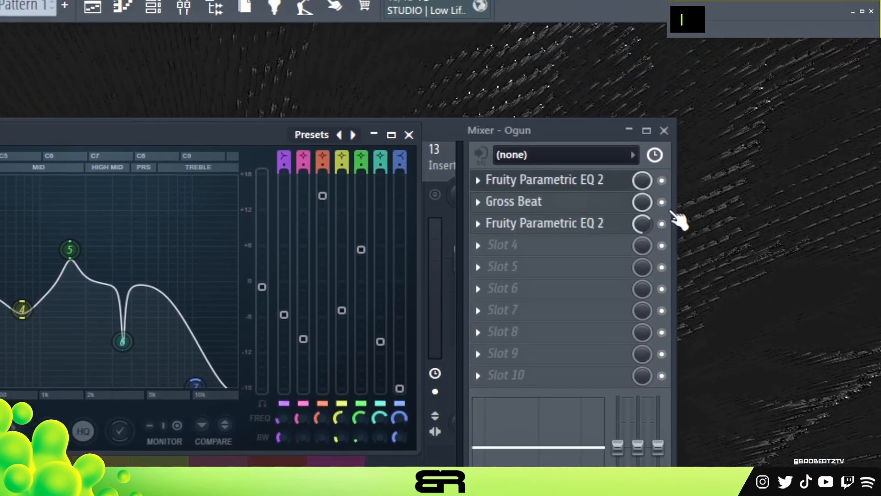
{"action": "left_click", "coordinate": [663, 201]}
{"action": "left_click", "coordinate": [662, 223]}
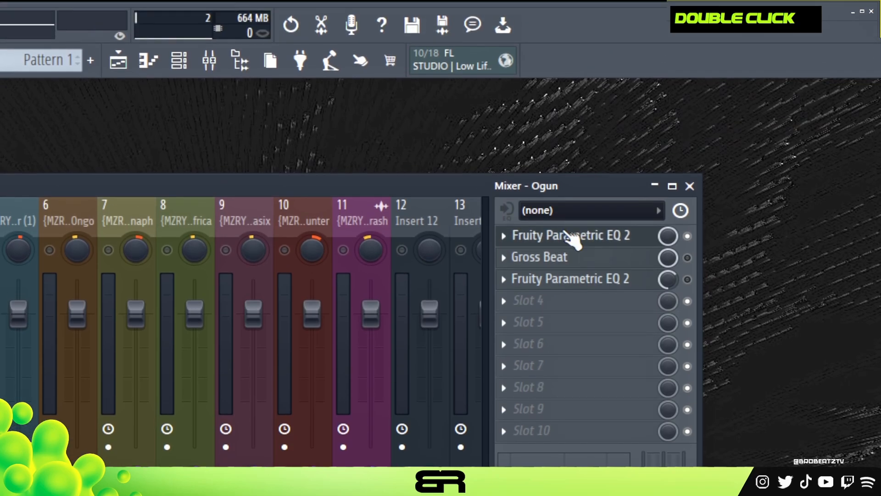
{"action": "left_click", "coordinate": [572, 235]}
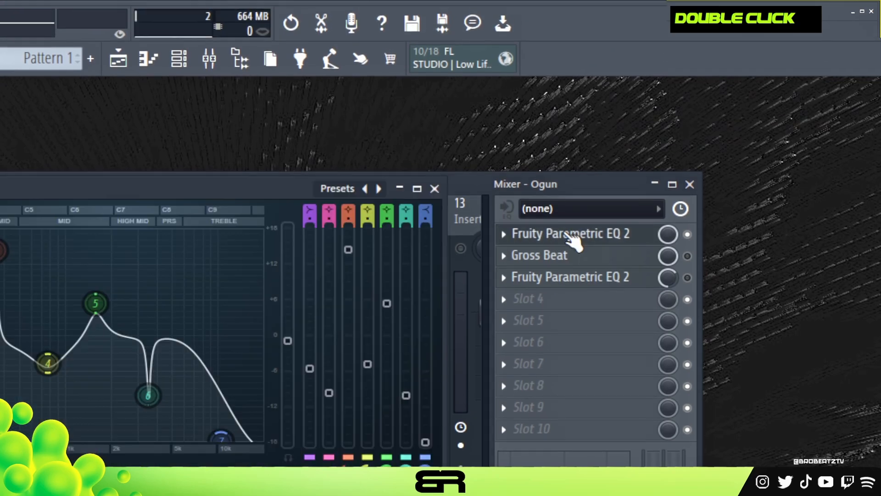
{"action": "key", "text": "space"}
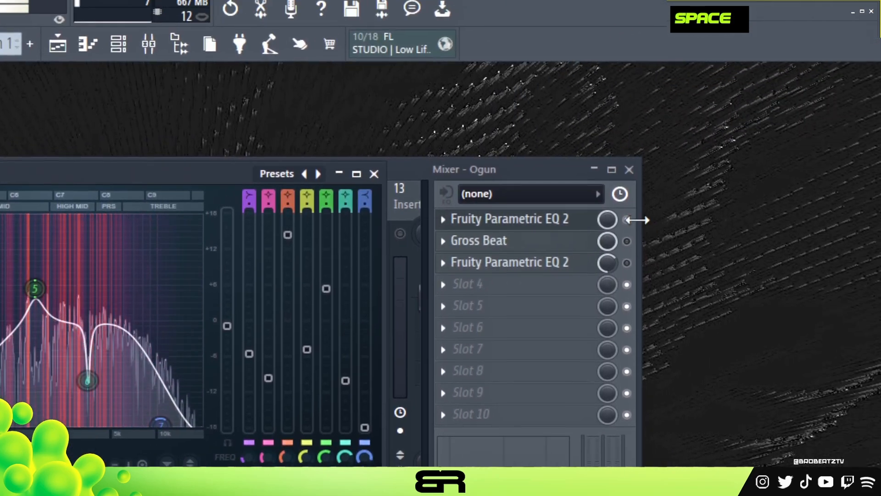
{"action": "left_click", "coordinate": [628, 220]}
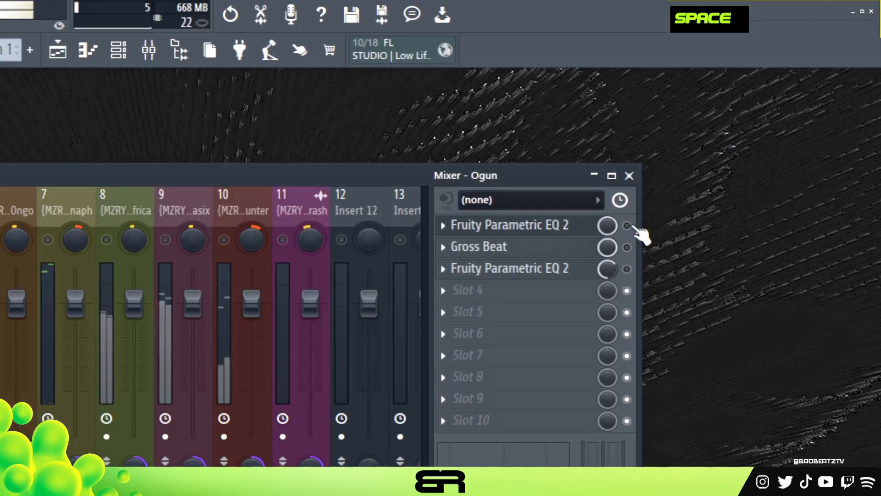
{"action": "double_click", "coordinate": [583, 227]}
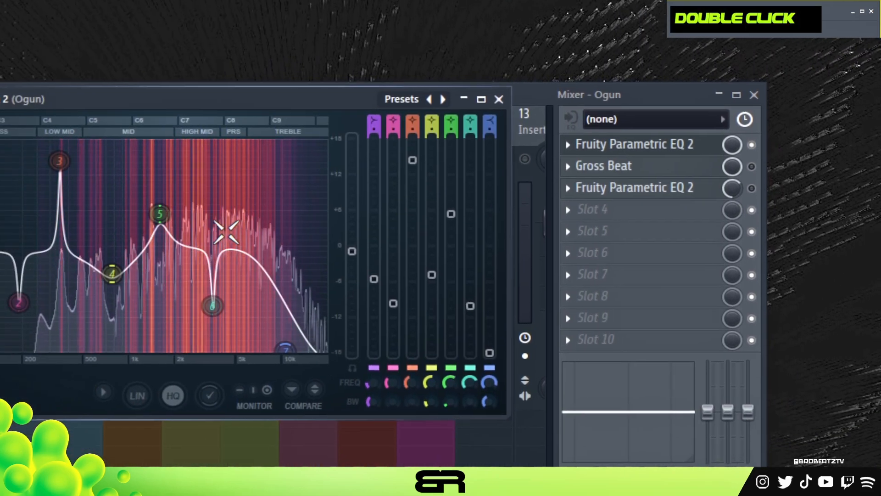
{"action": "key", "text": "space"}
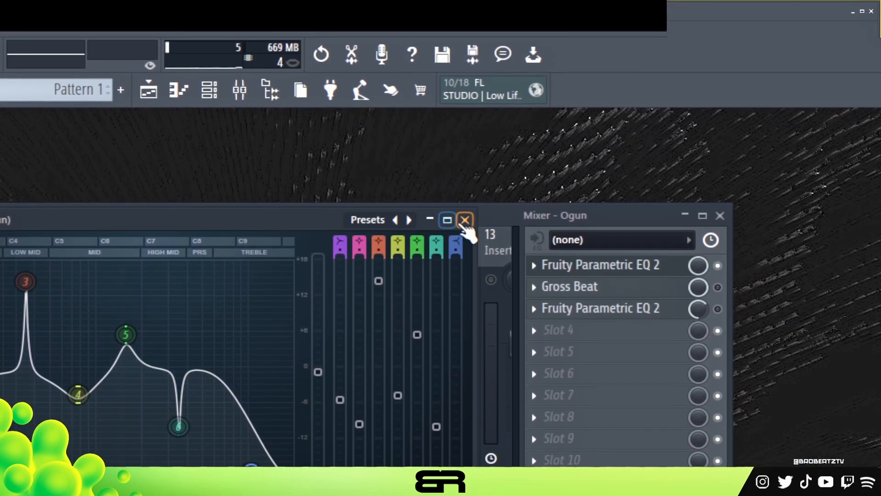
- Re-enable Gross Beat on the Ogun track, audition its Complex 7 time setting with playback, and close the plugin
{"action": "left_click", "coordinate": [464, 222]}
{"action": "double_click", "coordinate": [652, 288]}
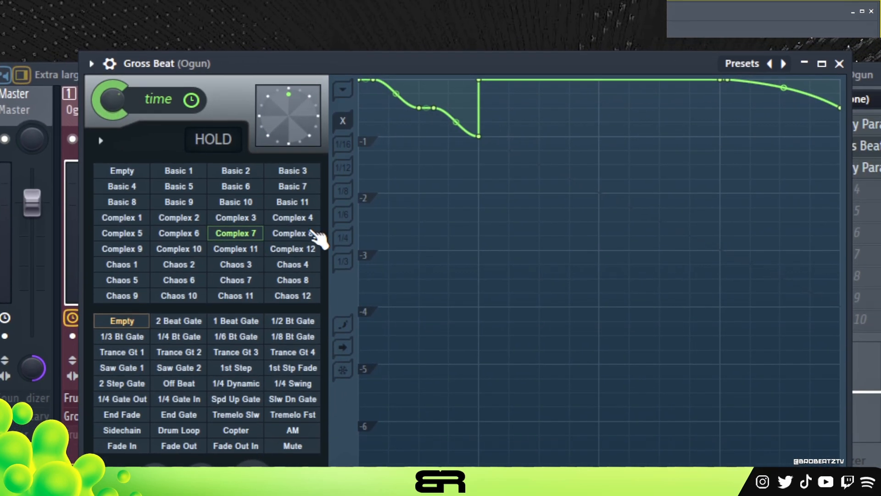
{"action": "key", "text": "space"}
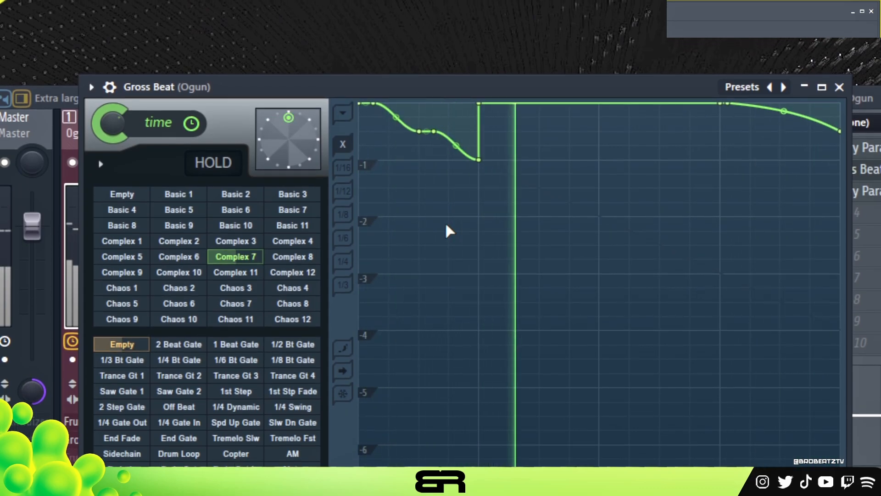
{"action": "key", "text": "space"}
{"action": "left_click", "coordinate": [840, 88]}
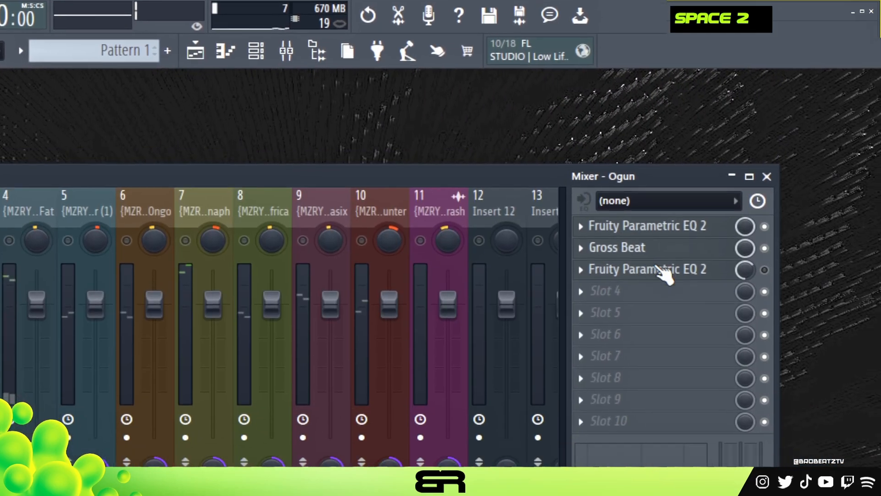
- Turn Ogun's third-slot Fruity Parametric EQ 2 back on, audition its curve during playback, and close it
{"action": "left_click", "coordinate": [560, 229]}
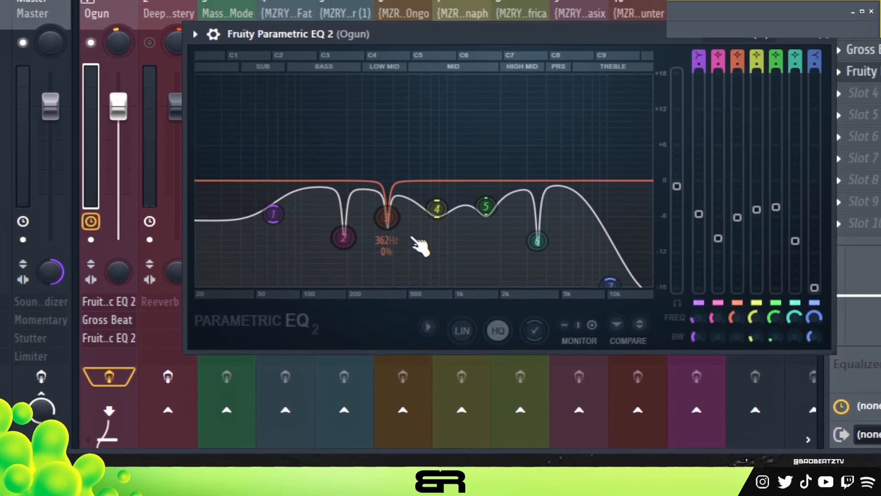
{"action": "key", "text": "space"}
{"action": "key", "text": "space"}
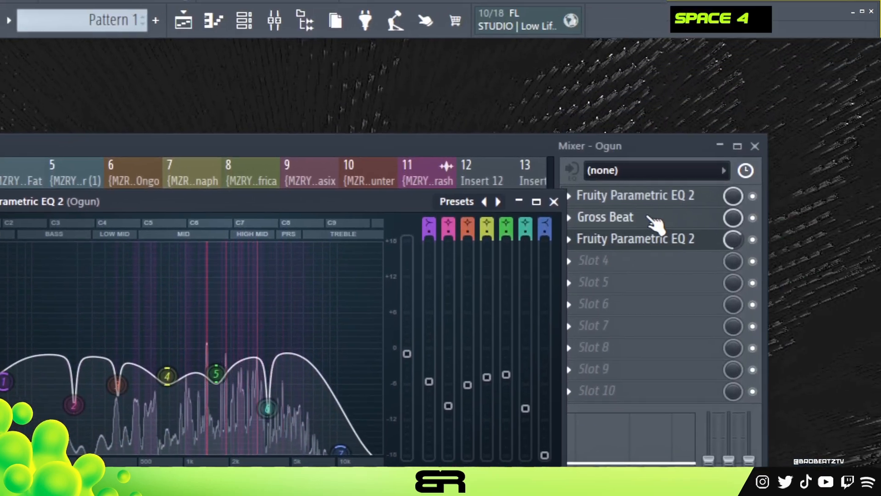
{"action": "key", "text": "space"}
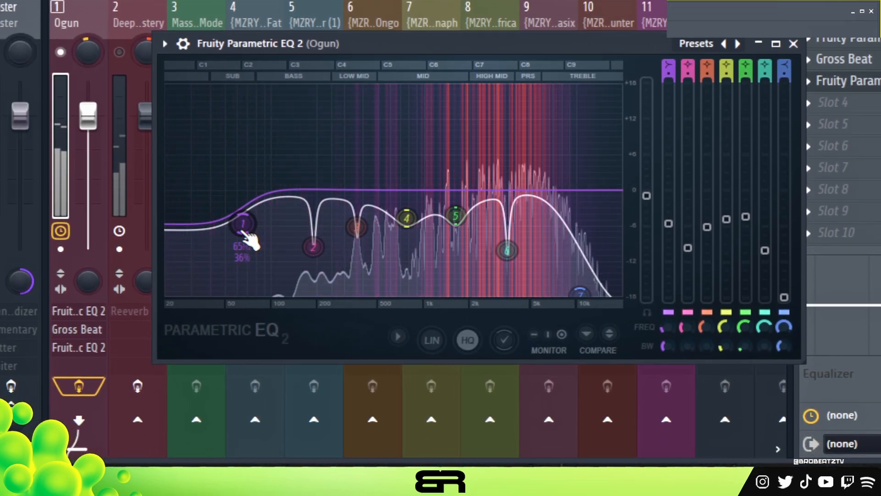
{"action": "key", "text": "space"}
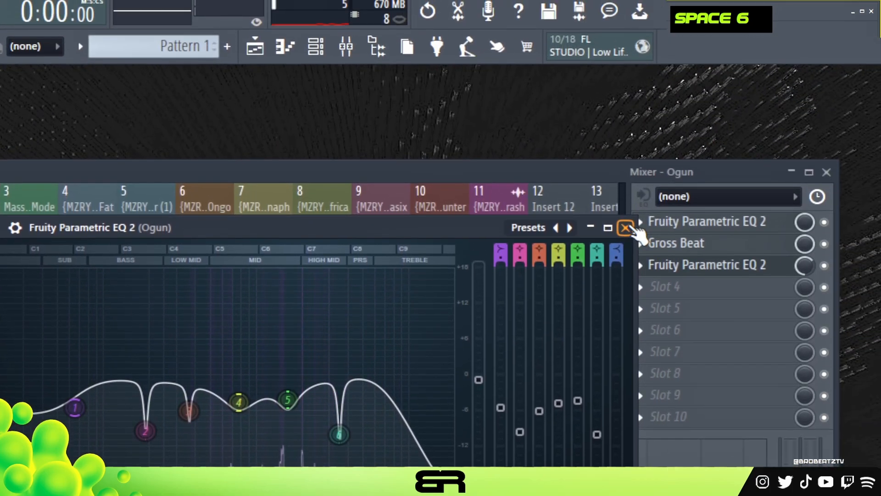
{"action": "left_click", "coordinate": [793, 89]}
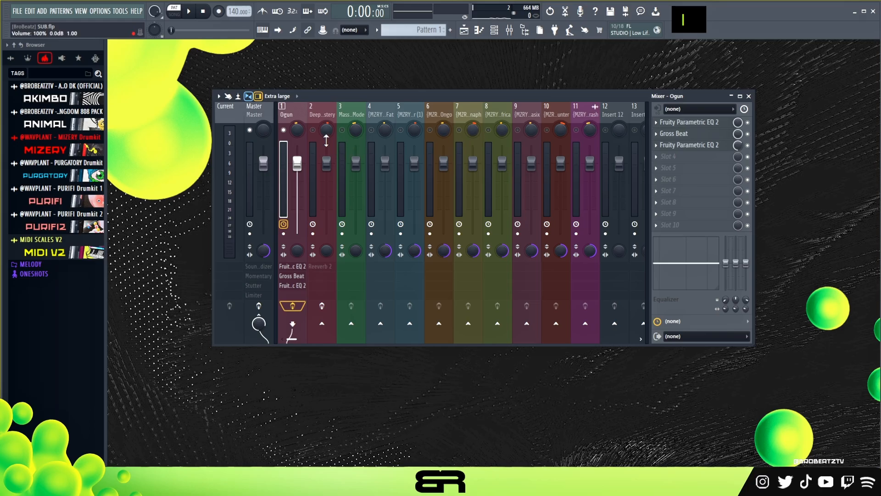
- Unmute the Deep Mystery and Masses For Mode mixer tracks, with Deep Mystery's Fruity Reeverb 2 enabled, and play the melodies together
{"action": "left_click", "coordinate": [327, 141]}
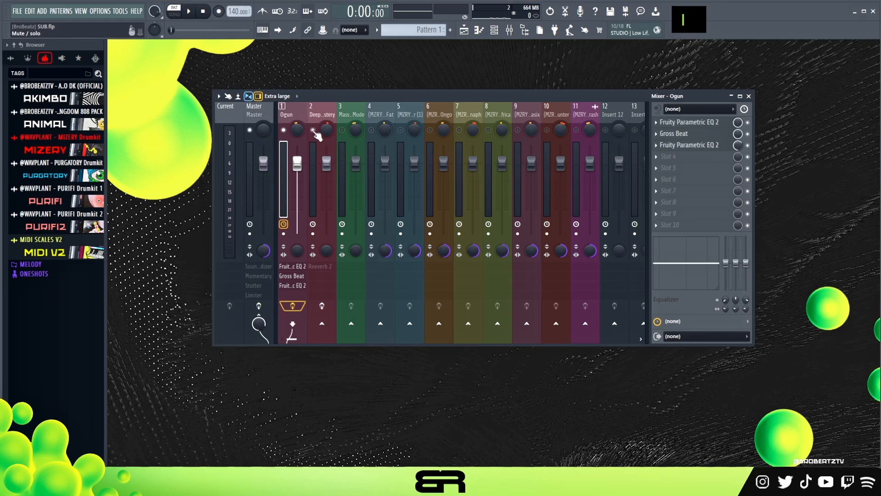
{"action": "double_click", "coordinate": [691, 122]}
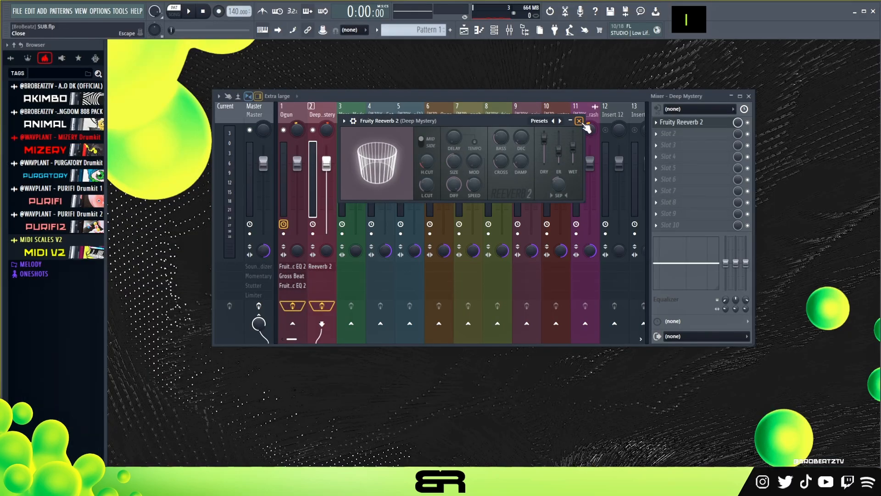
{"action": "left_click", "coordinate": [579, 120]}
{"action": "left_click", "coordinate": [346, 117]}
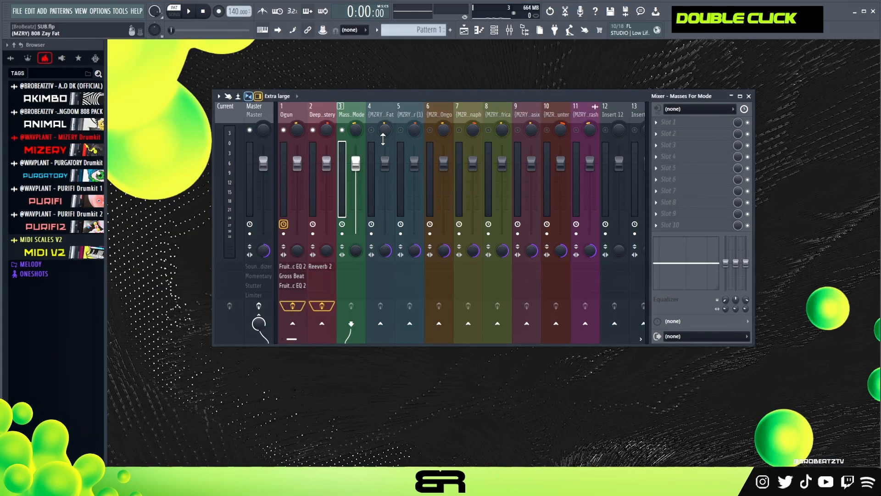
{"action": "key", "text": "space"}
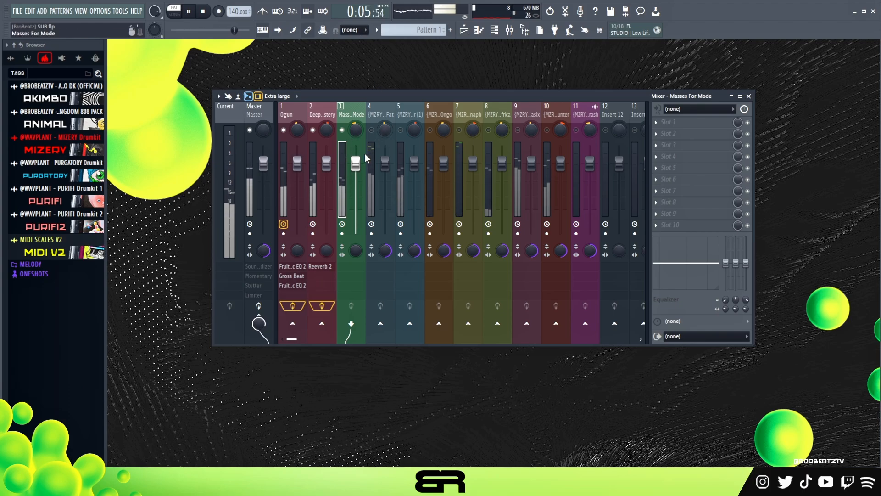
{"action": "key", "text": "space"}
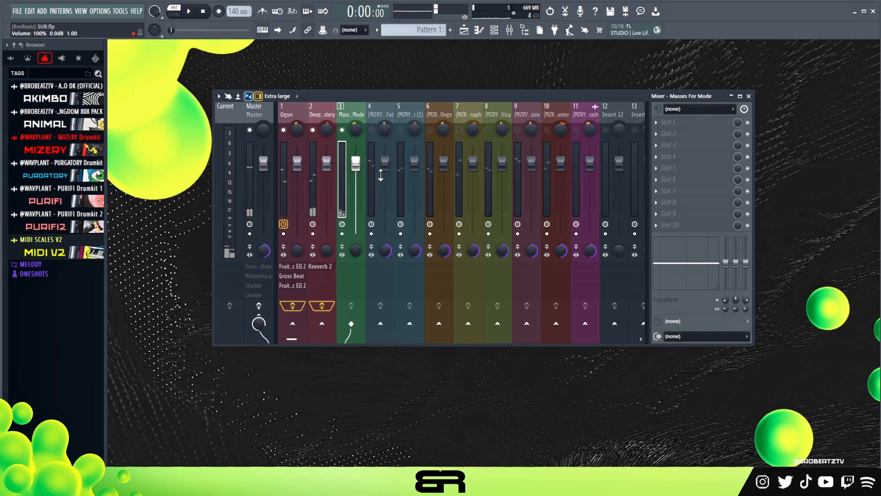
- Unmute all mixer tracks and set volumes: Ogun -1.4, Deep Mystery -0.8, track 5 1.6, track 9 0.6, track 10 0.3, track 11 1.3 dB
{"action": "right_click", "coordinate": [377, 133]}
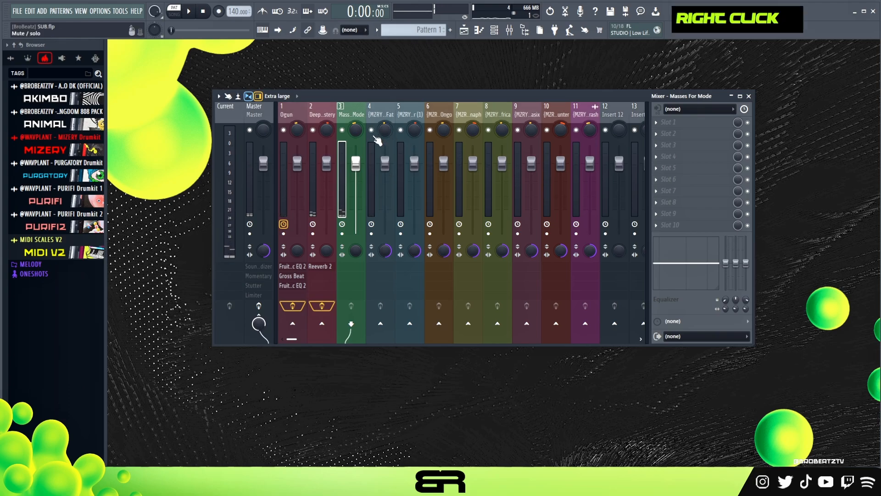
{"action": "key", "text": "space"}
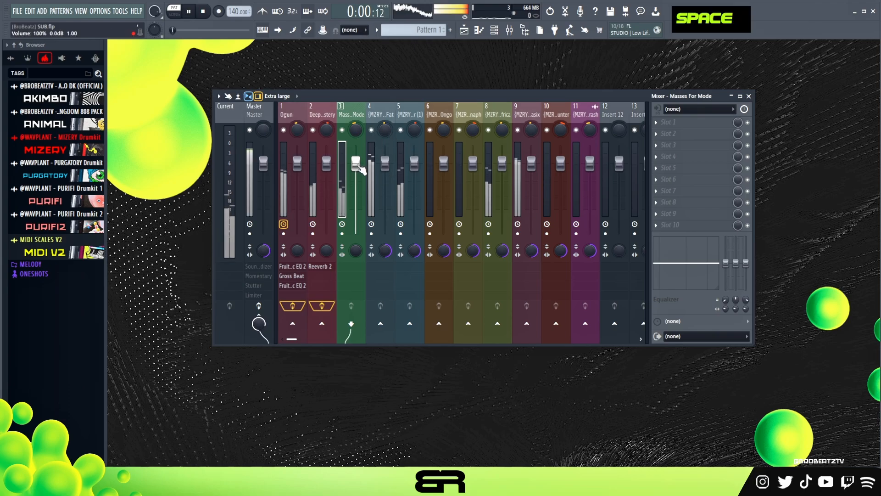
{"action": "left_click_drag", "start_coordinate": [327, 163], "coordinate": [298, 169]}
{"action": "mouse_move", "coordinate": [414, 163]}
{"action": "left_mouse_down"}
{"action": "mouse_move", "coordinate": [415, 202]}
{"action": "mouse_move", "coordinate": [414, 149]}
{"action": "mouse_move", "coordinate": [414, 159]}
{"action": "left_mouse_up"}
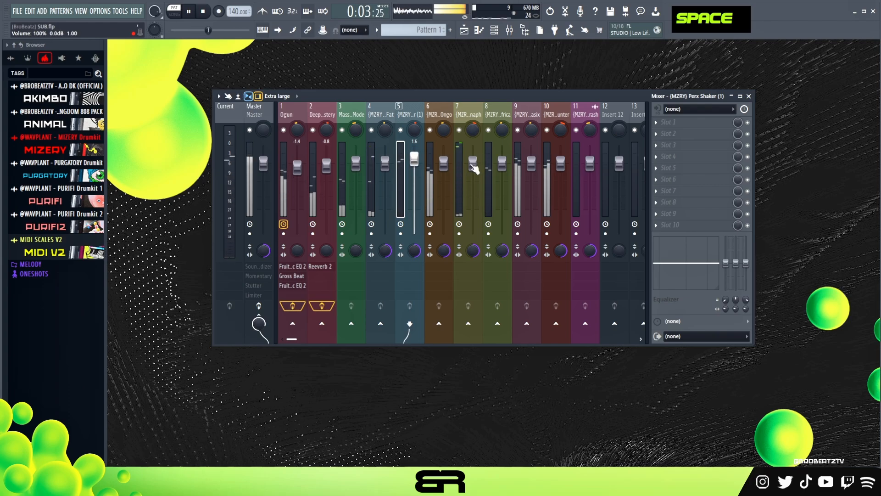
{"action": "left_click_drag", "start_coordinate": [532, 161], "coordinate": [532, 161]}
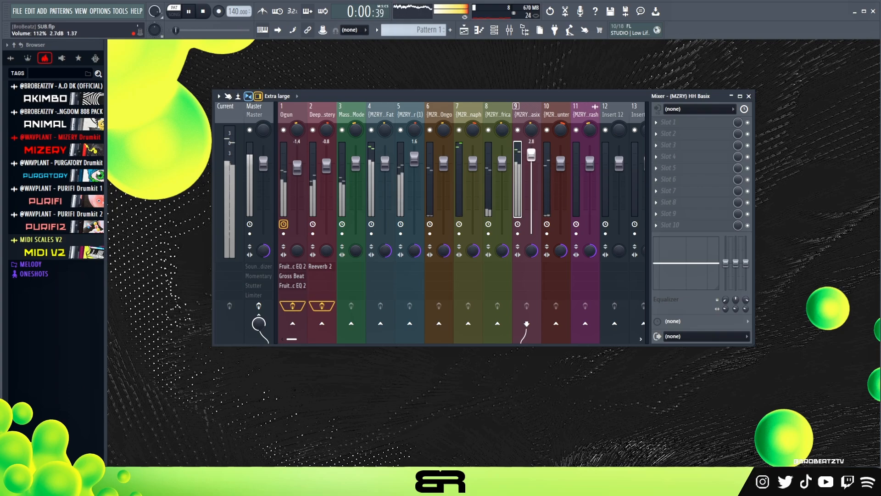
{"action": "left_click_drag", "start_coordinate": [590, 169], "coordinate": [561, 162]}
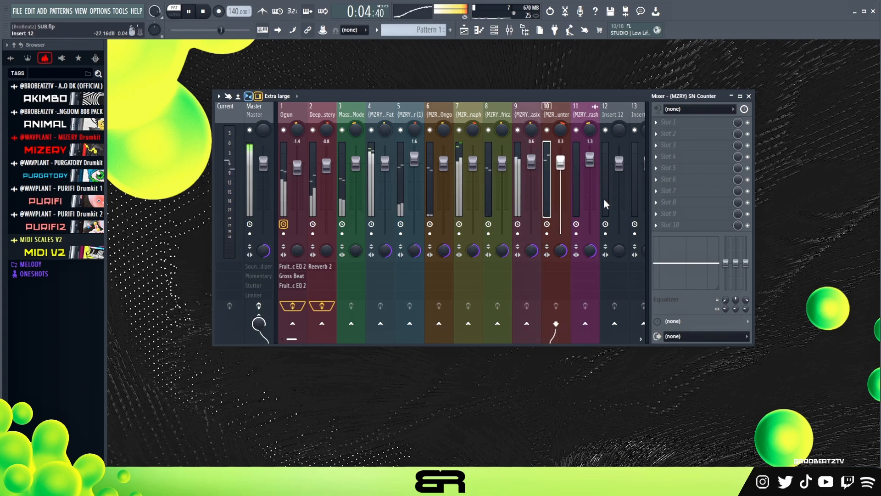
{"action": "key", "text": "space"}
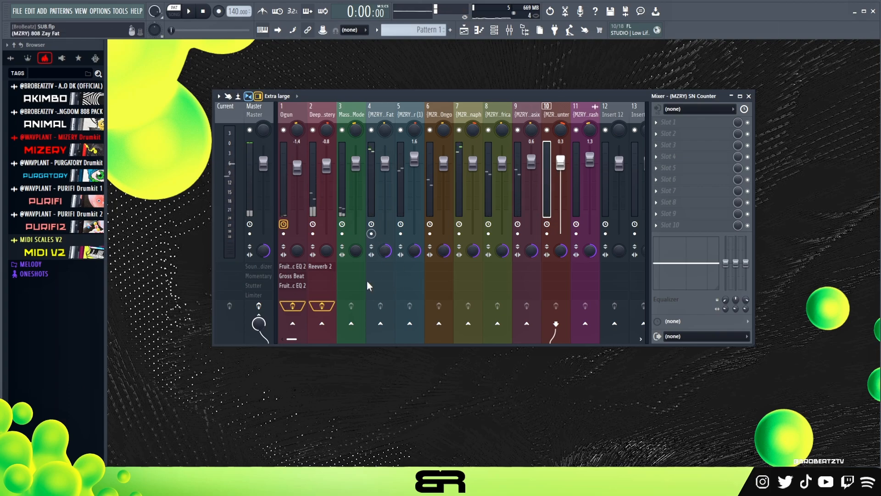
- Reduce the Master's stereo separation to slightly clockwise and inspect its Soundgoodizer, Momentary, Stutter and Fruity Limiter effects
{"action": "left_click", "coordinate": [263, 249]}
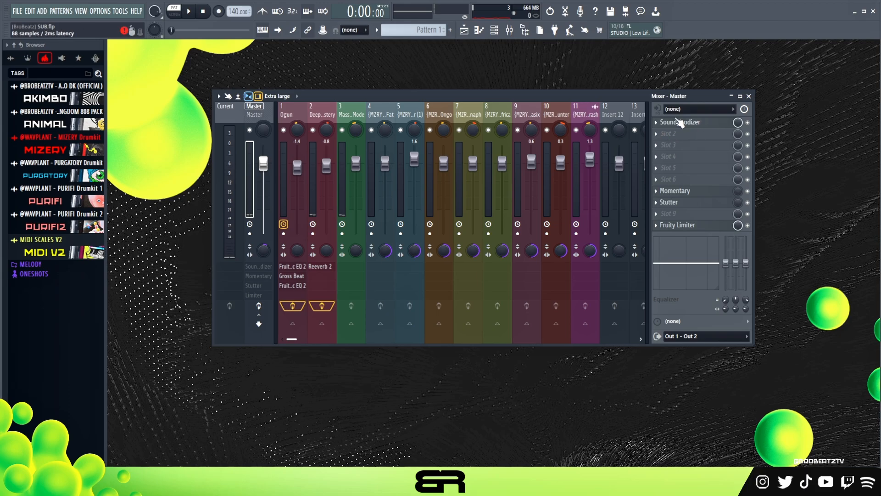
{"action": "left_click", "coordinate": [678, 123]}
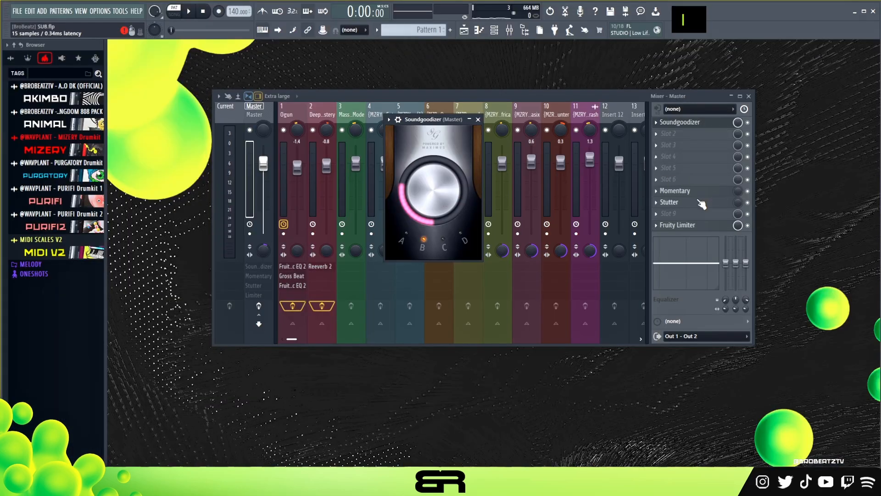
{"action": "left_click", "coordinate": [675, 190]}
{"action": "left_click_drag", "start_coordinate": [409, 130], "coordinate": [466, 93]}
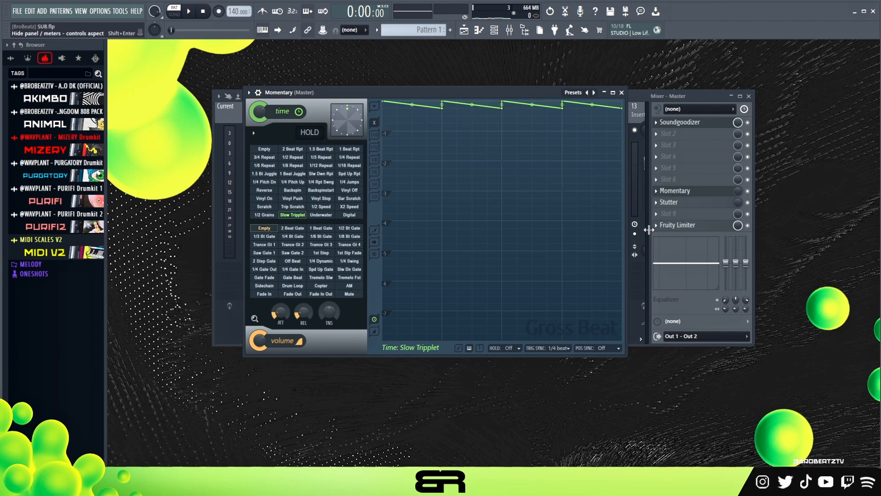
{"action": "left_click", "coordinate": [693, 202]}
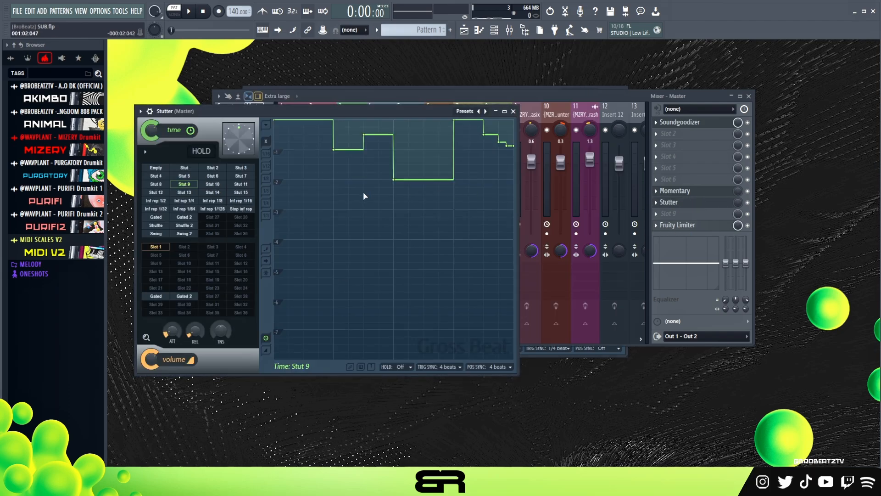
{"action": "left_click", "coordinate": [698, 225]}
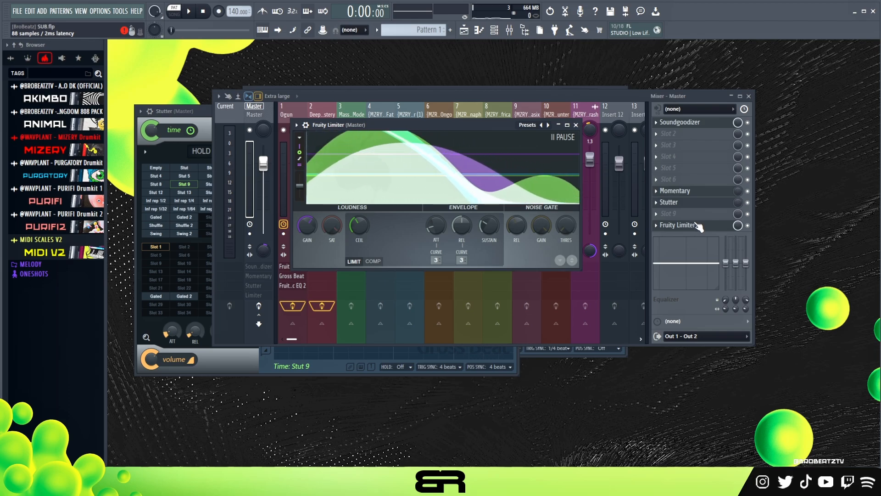
{"action": "left_click_drag", "start_coordinate": [577, 169], "coordinate": [571, 121]}
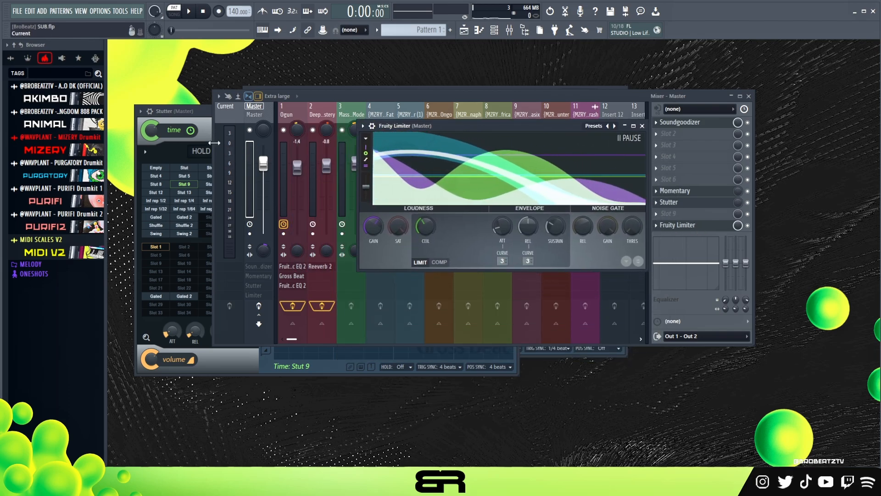
- Enable the Master's effects, then adjust the Fruity Limiter's gain and raise its ceiling slightly during playback
{"action": "left_click", "coordinate": [259, 307]}
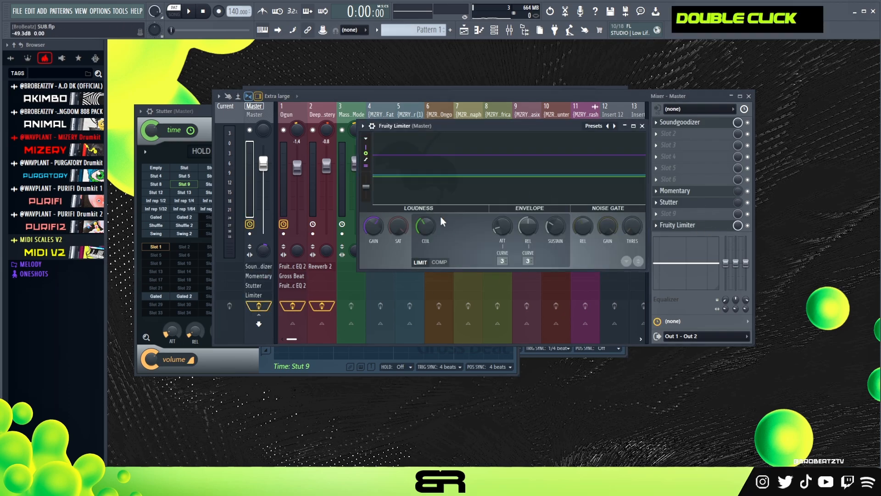
{"action": "left_click_drag", "start_coordinate": [409, 123], "coordinate": [363, 109]}
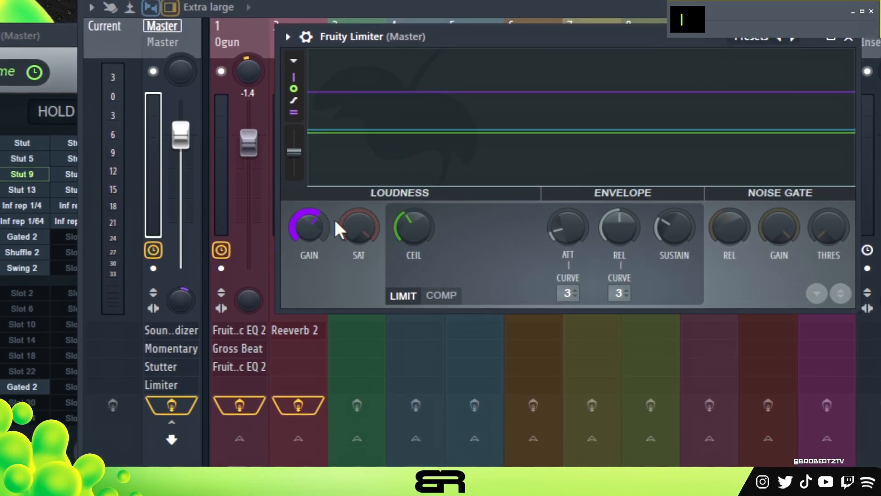
{"action": "key", "text": "space"}
{"action": "left_click_drag", "start_coordinate": [310, 253], "coordinate": [310, 314]}
{"action": "left_click_drag", "start_coordinate": [310, 226], "coordinate": [310, 187]}
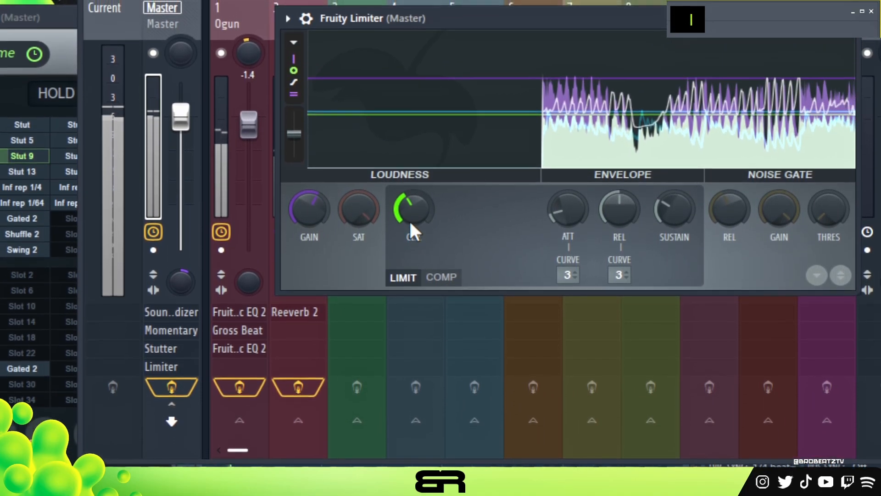
{"action": "left_click_drag", "start_coordinate": [409, 216], "coordinate": [409, 193]}
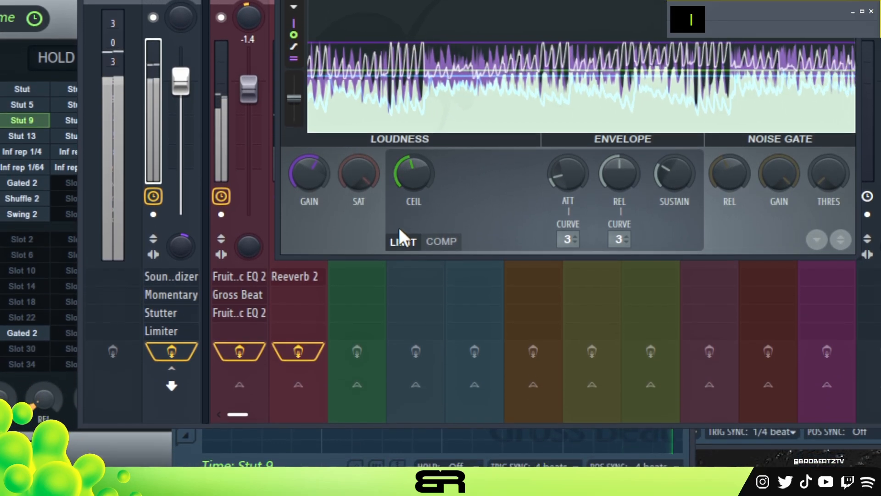
- Switch the Master's Fruity Limiter to compressor mode and adjust its threshold, knee and ratio during playback
{"action": "left_click", "coordinate": [441, 241]}
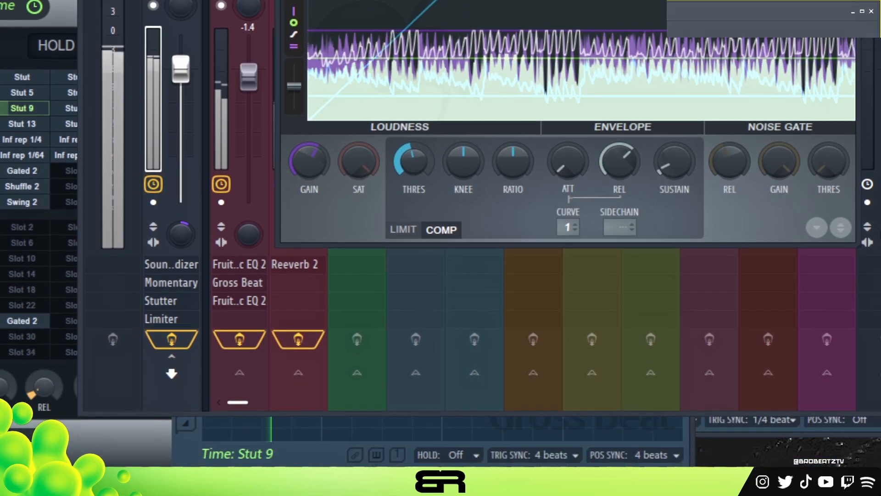
{"action": "left_click_drag", "start_coordinate": [414, 161], "coordinate": [412, 69]}
{"action": "left_click_drag", "start_coordinate": [463, 248], "coordinate": [463, 264]}
{"action": "left_click_drag", "start_coordinate": [512, 248], "coordinate": [512, 202]}
{"action": "left_click_drag", "start_coordinate": [414, 246], "coordinate": [415, 287]}
{"action": "left_click_drag", "start_coordinate": [415, 227], "coordinate": [414, 202]}
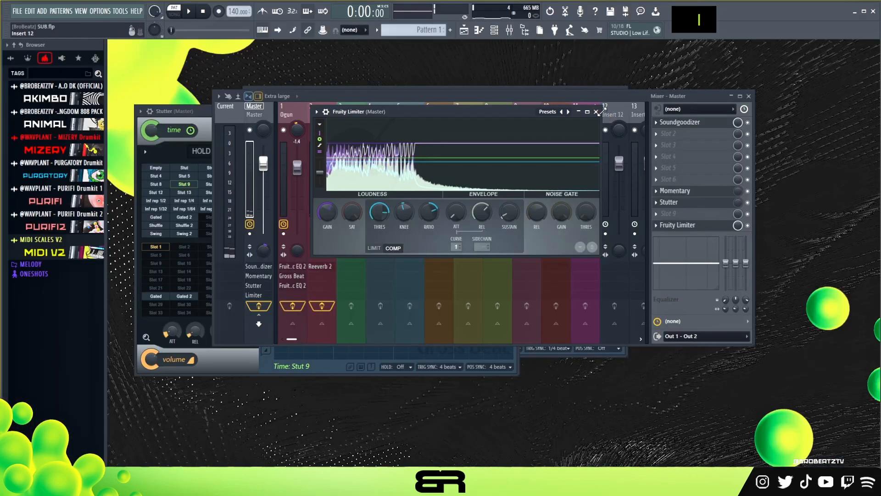
- Close the Fruity Limiter, open the Master's Momentary effect, raise its mix level fully and audition it
{"action": "left_click", "coordinate": [627, 168]}
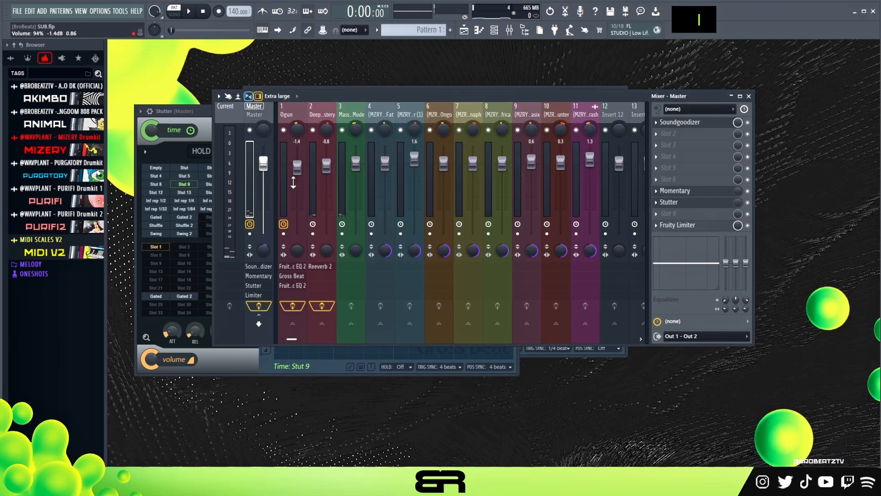
{"action": "double_click", "coordinate": [707, 192]}
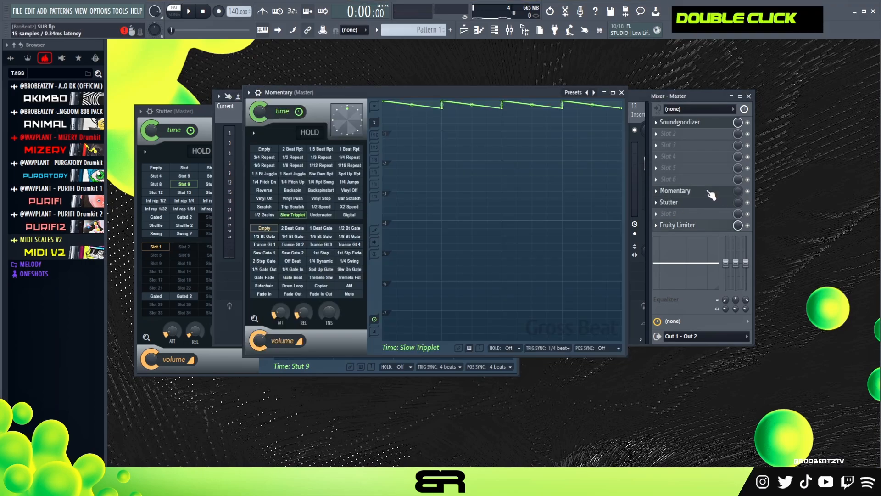
{"action": "left_click_drag", "start_coordinate": [738, 191], "coordinate": [738, 156]}
{"action": "left_click", "coordinate": [699, 191]}
{"action": "left_click", "coordinate": [699, 191]}
{"action": "key", "text": "space"}
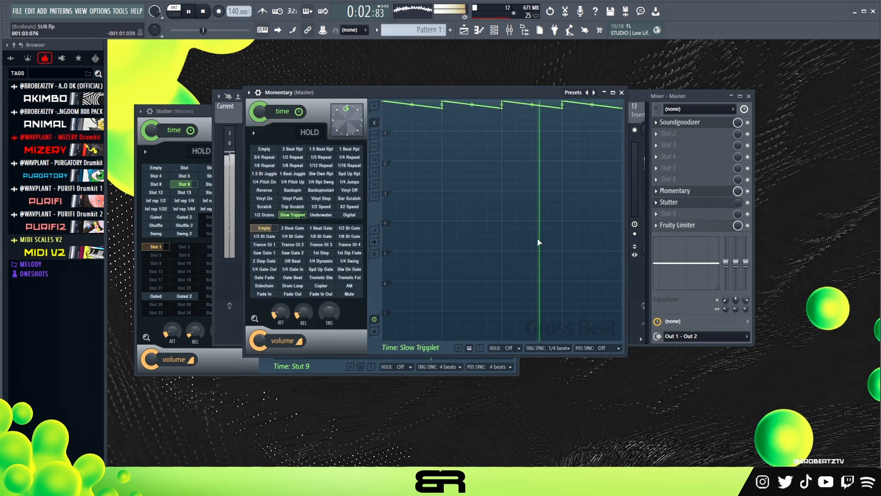
{"action": "key", "text": "space"}
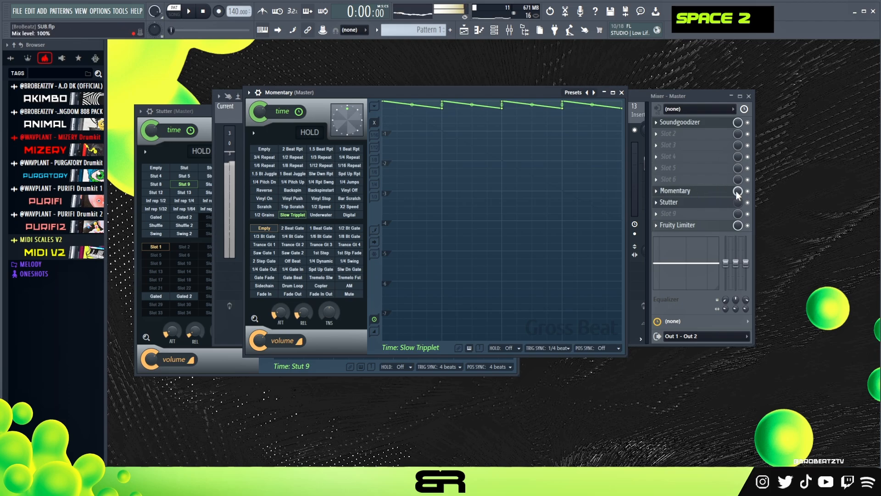
- Lower Momentary's mix level to zero, raise Stutter's mix level on the Master and audition the Stutter effect
{"action": "left_click_drag", "start_coordinate": [736, 191], "coordinate": [737, 218]}
{"action": "left_click", "coordinate": [718, 202]}
{"action": "left_click", "coordinate": [719, 203]}
{"action": "left_click", "coordinate": [725, 204]}
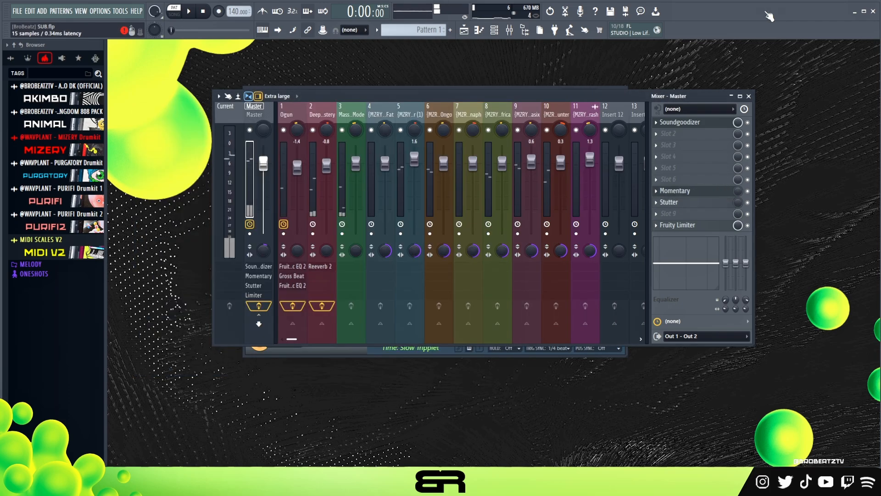
{"action": "left_click", "coordinate": [715, 204]}
{"action": "key", "text": "space"}
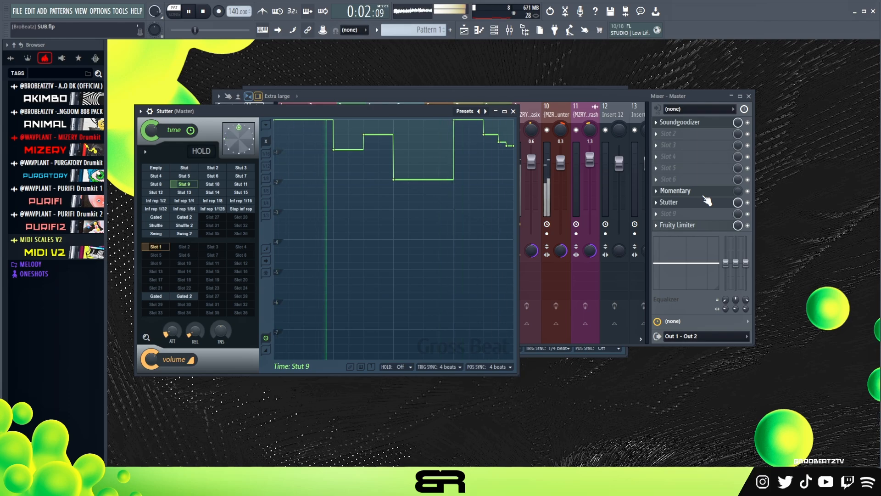
{"action": "key", "text": "space"}
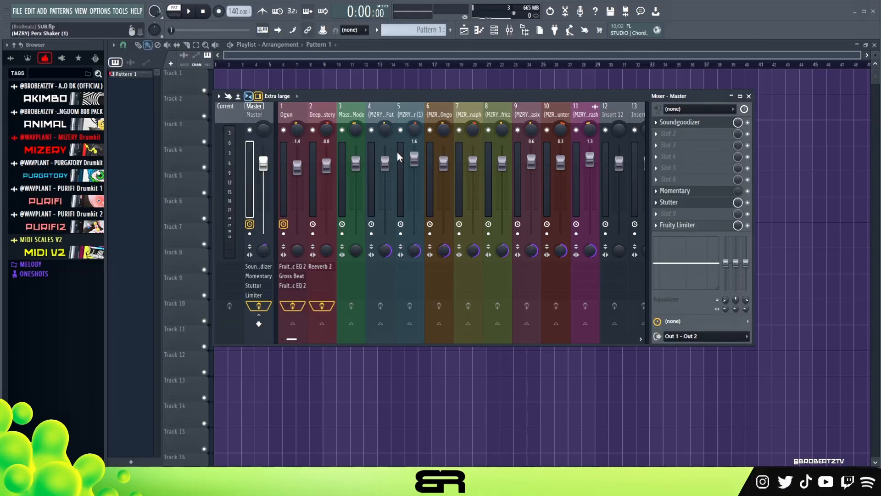
- Create automation clips for the mix levels of the Master's Momentary and Stutter effects
{"action": "left_click_drag", "start_coordinate": [390, 96], "coordinate": [424, 92]}
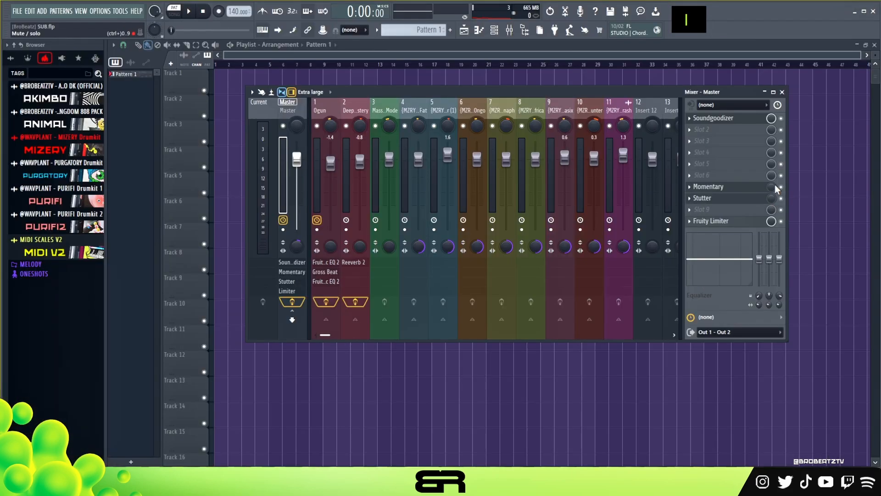
{"action": "right_click", "coordinate": [774, 189]}
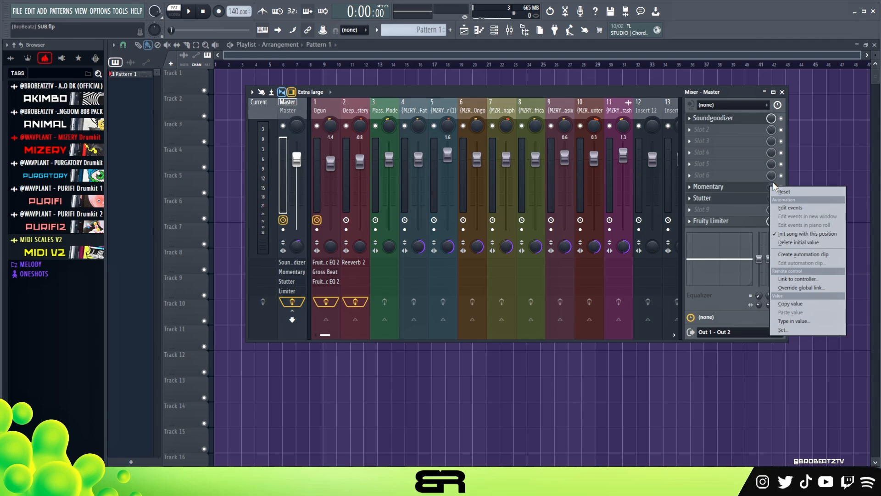
{"action": "left_click", "coordinate": [797, 255]}
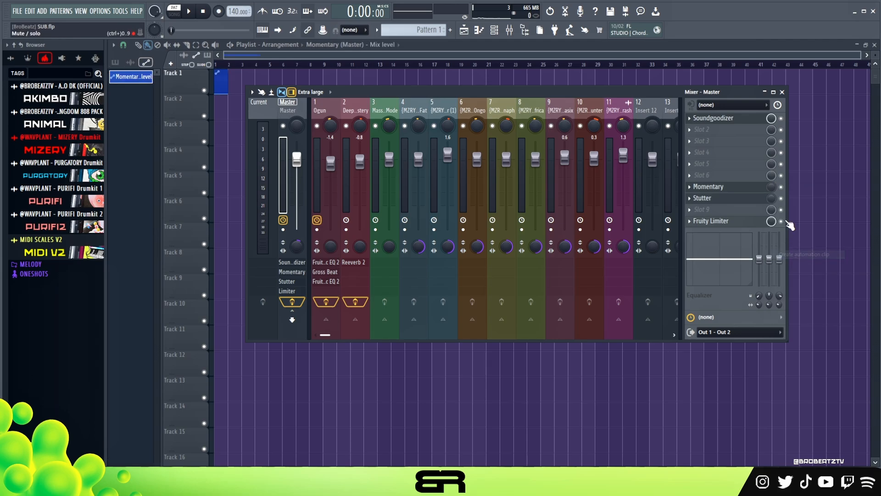
{"action": "right_click", "coordinate": [772, 199]}
{"action": "left_click", "coordinate": [794, 270]}
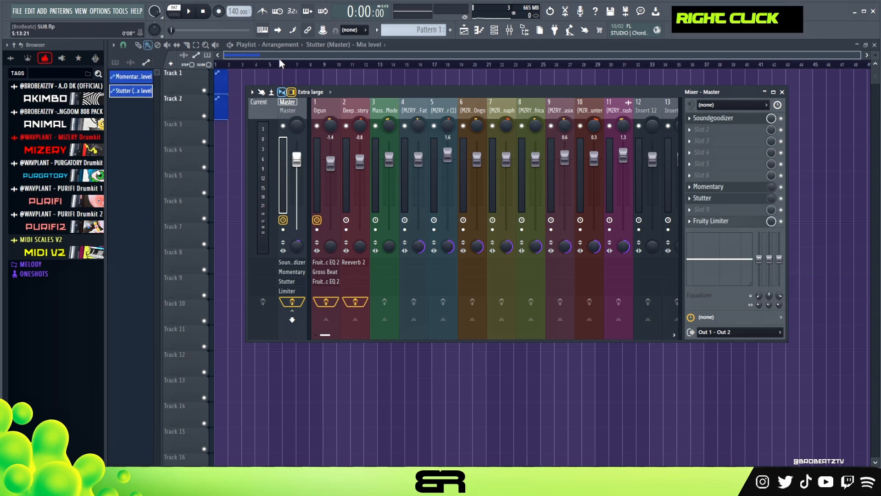
- Close the mixer and extend the Momentary and Stutter automation clips on tracks 1 and 2 to bar 37
{"action": "left_click", "coordinate": [280, 55]}
{"action": "left_click_drag", "start_coordinate": [247, 102], "coordinate": [700, 105], "text": "ctrl"}
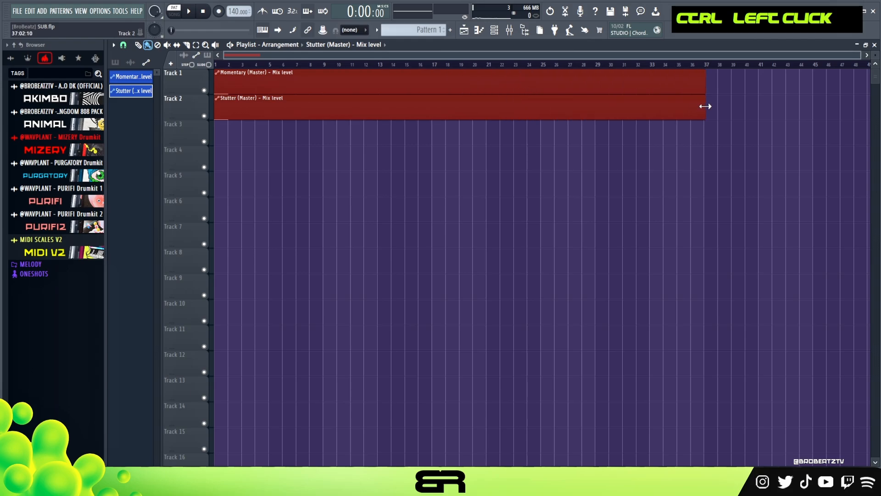
{"action": "right_click", "coordinate": [341, 123]}
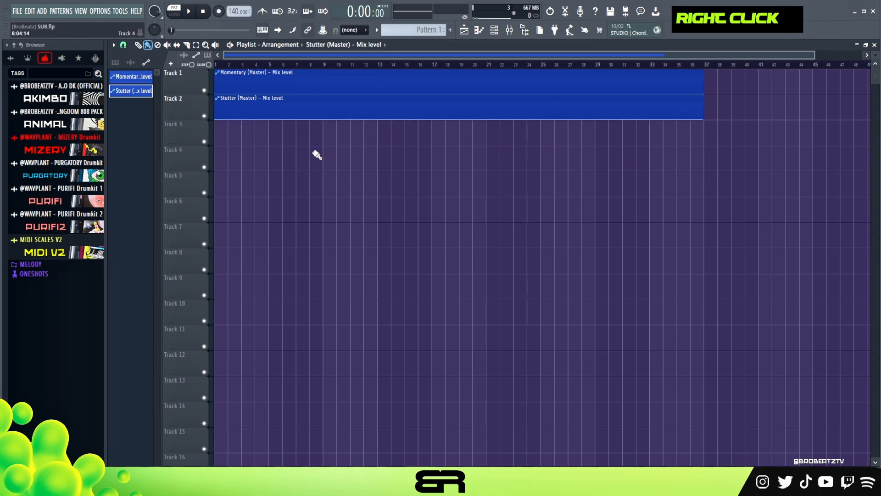
- Clone Pattern 1 and split the copy by channel
{"action": "left_click", "coordinate": [115, 62]}
{"action": "right_click", "coordinate": [131, 79]}
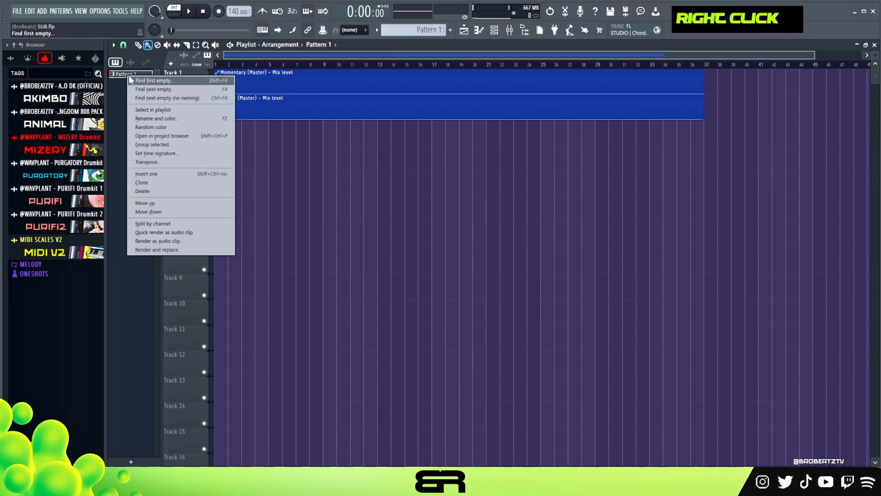
{"action": "left_click", "coordinate": [151, 183]}
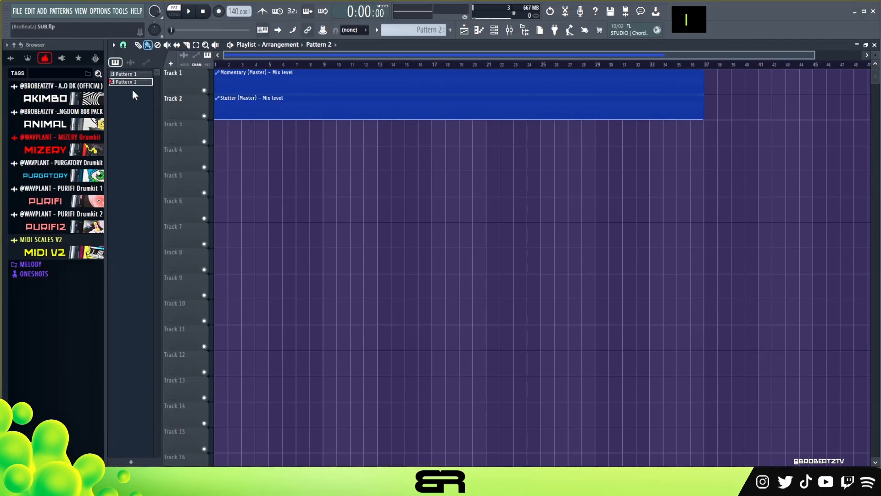
{"action": "right_click", "coordinate": [259, 198]}
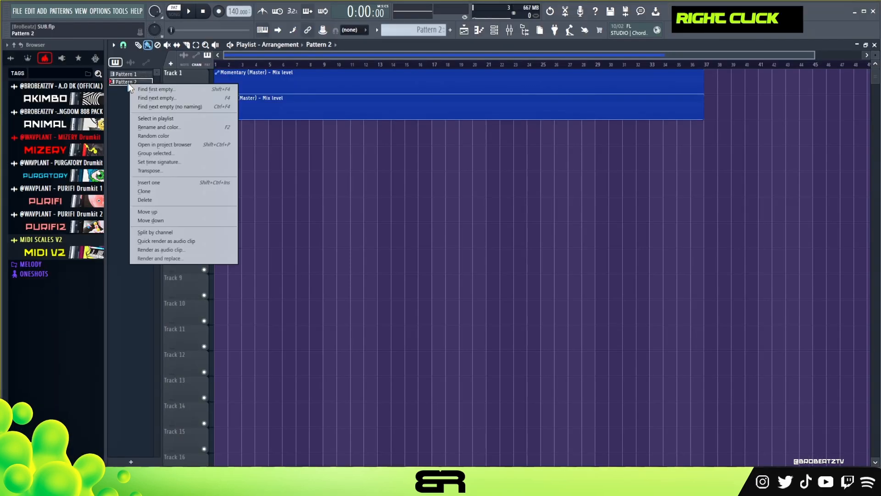
{"action": "left_click", "coordinate": [149, 233]}
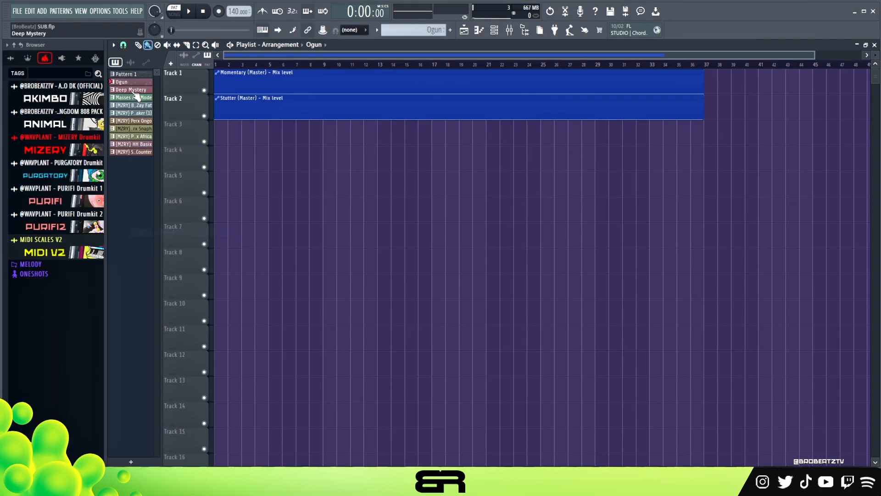
- Place the split patterns at bar 1 on tracks 3 to 12 and repeat the shorter drum clips to fill four bars
{"action": "left_click", "coordinate": [134, 151], "text": "shift"}
{"action": "left_click_drag", "start_coordinate": [133, 90], "coordinate": [232, 135]}
{"action": "right_click", "coordinate": [319, 251]}
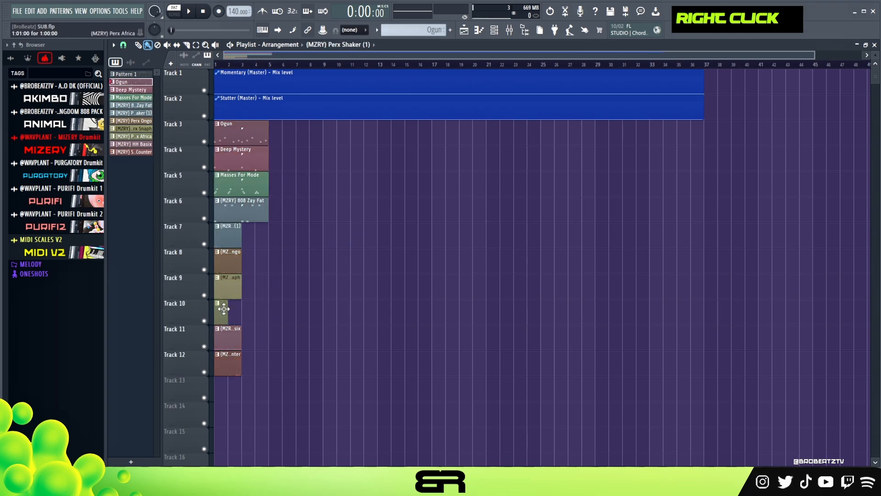
{"action": "left_click_drag", "start_coordinate": [264, 373], "coordinate": [255, 247]}
- Duplicate the four-bar block on tracks 3 to 12 repeatedly and delete the surplus clips beyond bar 37
{"action": "left_click_drag", "start_coordinate": [295, 373], "coordinate": [215, 131]}
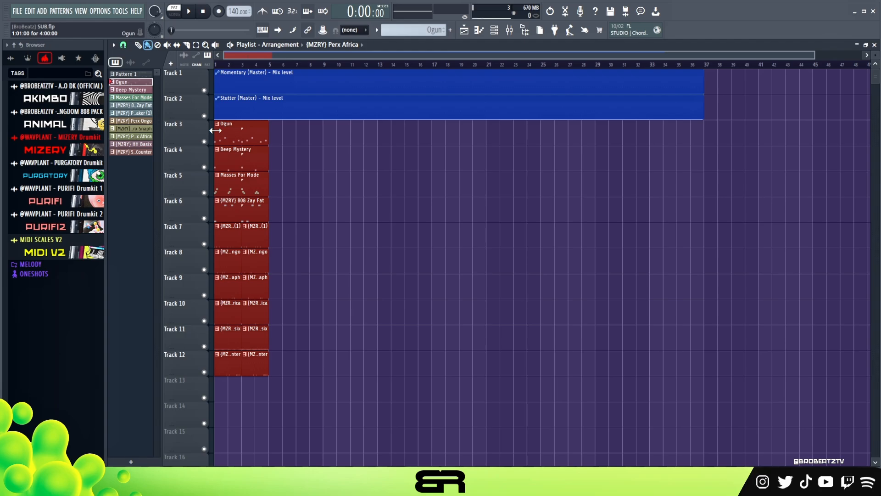
{"action": "key", "text": "ctrl+2"}
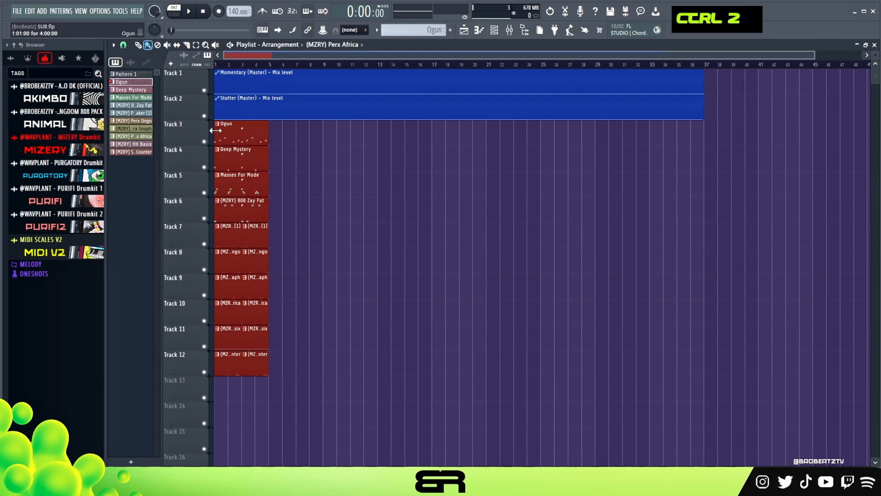
{"action": "key", "text": "ctrl+b"}
{"action": "key", "text": "ctrl+b"}
{"action": "key", "text": "ctrl+b"}
{"action": "key", "text": "ctrl+b"}
{"action": "key", "text": "ctrl+b"}
{"action": "key", "text": "ctrl+b"}
{"action": "key", "text": "ctrl+b"}
{"action": "key", "text": "ctrl+b"}
{"action": "key", "text": "ctrl+b"}
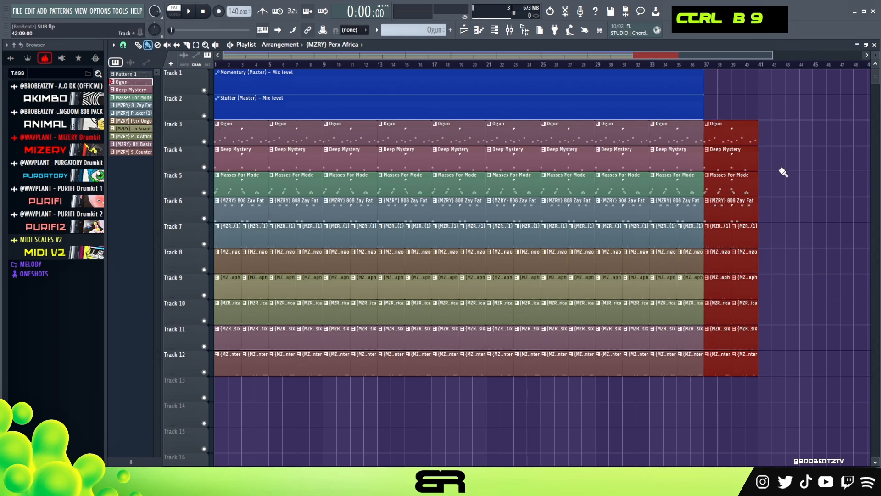
{"action": "right_click", "coordinate": [784, 173]}
{"action": "left_click_drag", "start_coordinate": [740, 137], "coordinate": [730, 379]}
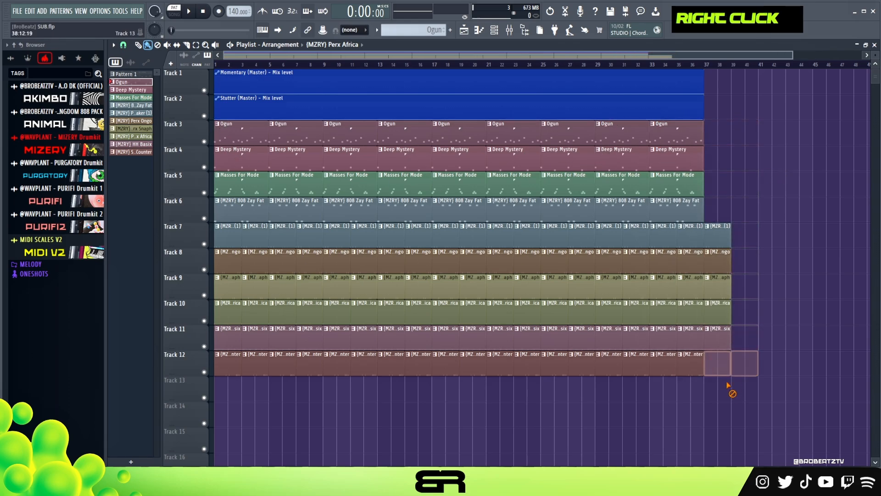
{"action": "mouse_move", "coordinate": [727, 261]}
{"action": "left_mouse_down"}
{"action": "mouse_move", "coordinate": [727, 370]}
{"action": "mouse_move", "coordinate": [720, 235]}
{"action": "left_mouse_up"}
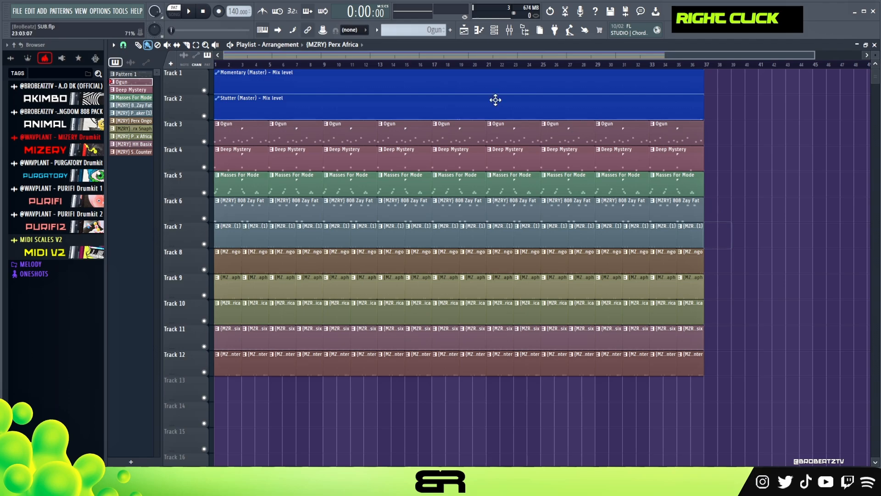
- Slice the first clips on tracks 3 to 12 at step 3 of bar 1 and play the arrangement briefly
{"action": "scroll", "coordinate": [253, 56], "scroll_direction": "up", "scroll_amount": 10}
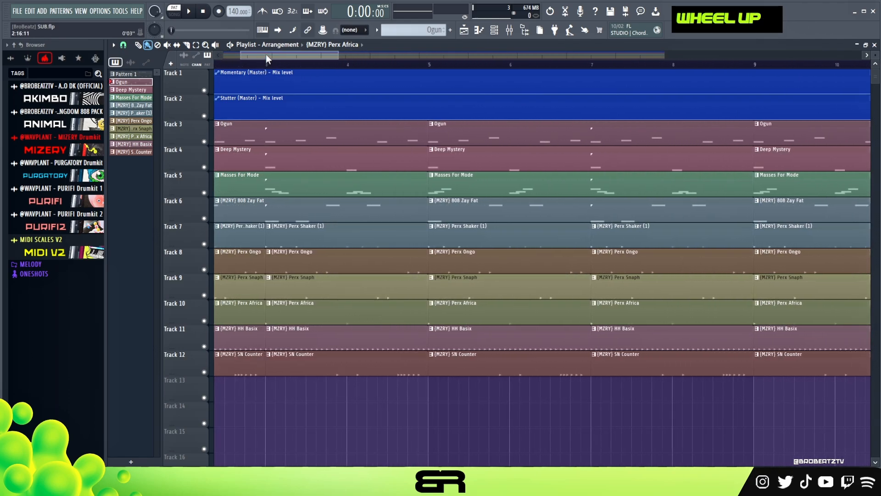
{"action": "scroll", "coordinate": [241, 56], "scroll_direction": "up", "scroll_amount": 5}
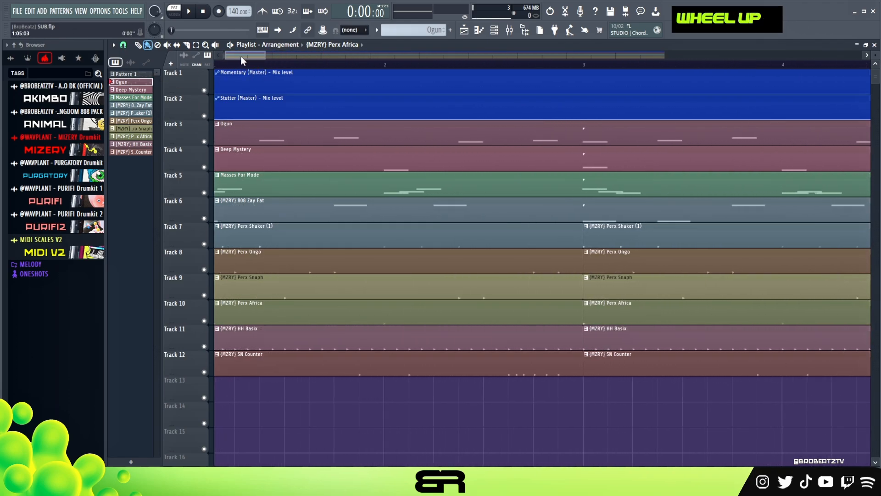
{"action": "left_click_drag", "start_coordinate": [278, 397], "coordinate": [240, 121]}
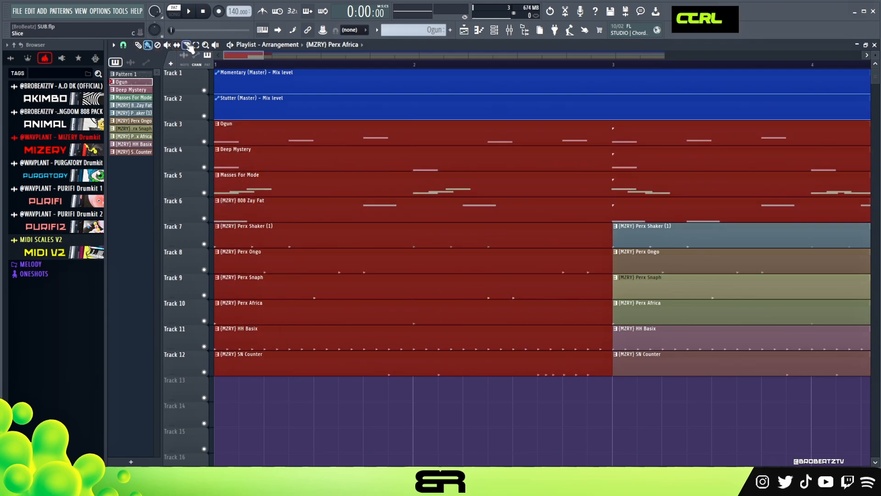
{"action": "left_click_drag", "start_coordinate": [239, 396], "coordinate": [239, 122]}
{"action": "key", "text": "space"}
{"action": "key", "text": "space"}
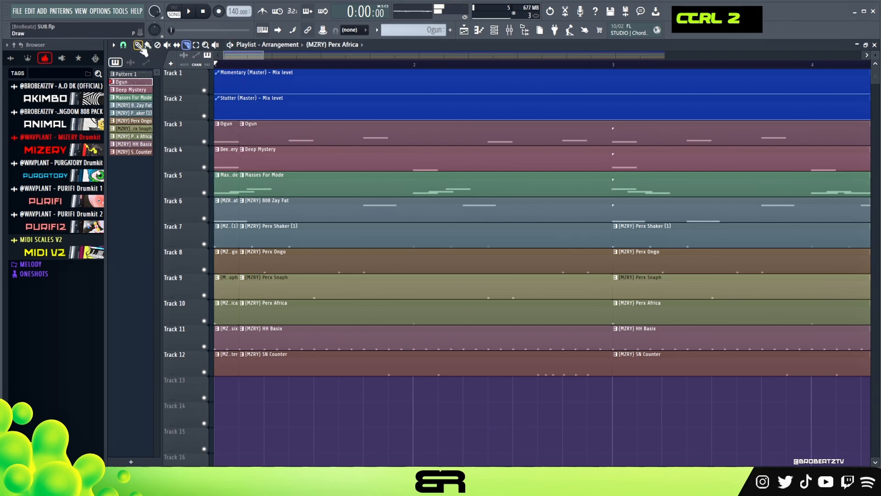
- Trim the clips after the slice to start at step 9, copy the short slices to step 5, and audition the stuttered opening
{"action": "left_click_drag", "start_coordinate": [275, 150], "coordinate": [301, 261]}
{"action": "left_click_drag", "start_coordinate": [279, 133], "coordinate": [331, 383]}
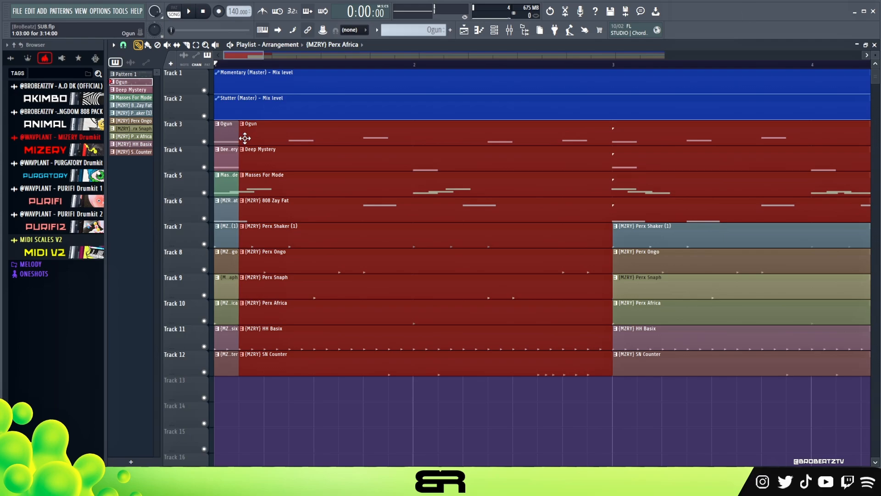
{"action": "left_click_drag", "start_coordinate": [240, 138], "coordinate": [311, 150]}
{"action": "left_click_drag", "start_coordinate": [253, 400], "coordinate": [271, 141]}
{"action": "right_click", "coordinate": [321, 411]}
{"action": "key", "text": "space"}
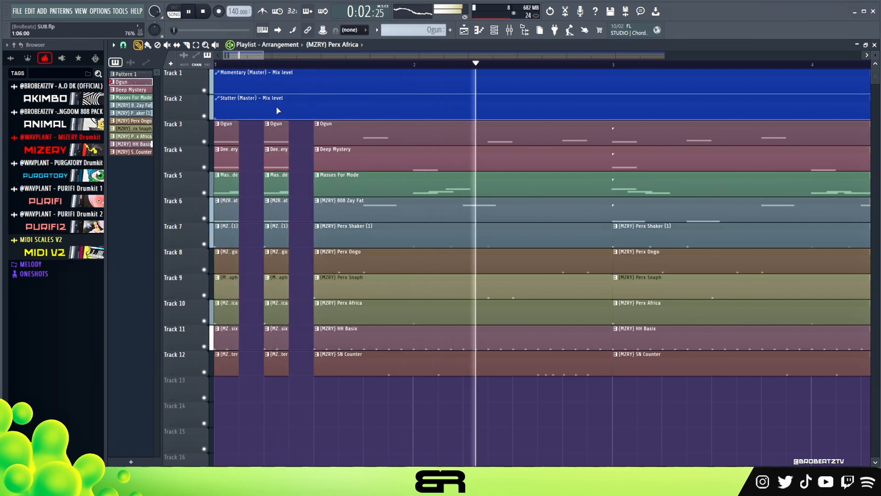
{"action": "key", "text": "space"}
{"action": "scroll", "coordinate": [267, 66], "scroll_direction": "down", "scroll_amount": 2}
{"action": "scroll", "coordinate": [268, 67], "scroll_direction": "down", "scroll_amount": 6}
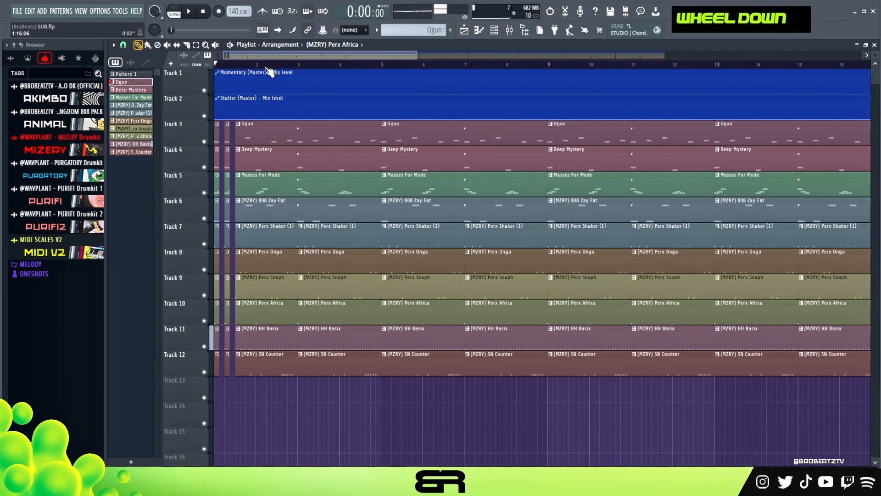
{"action": "scroll", "coordinate": [266, 68], "scroll_direction": "down", "scroll_amount": 2}
{"action": "key", "text": "space"}
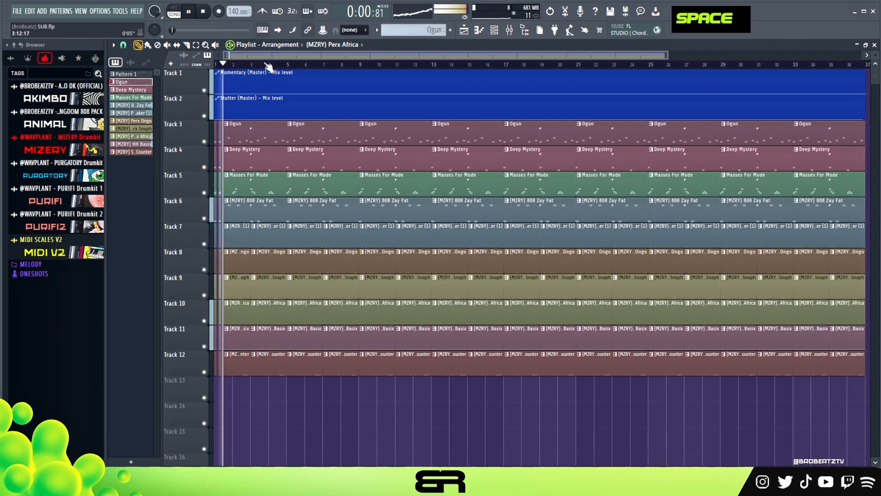
{"action": "key", "text": "space"}
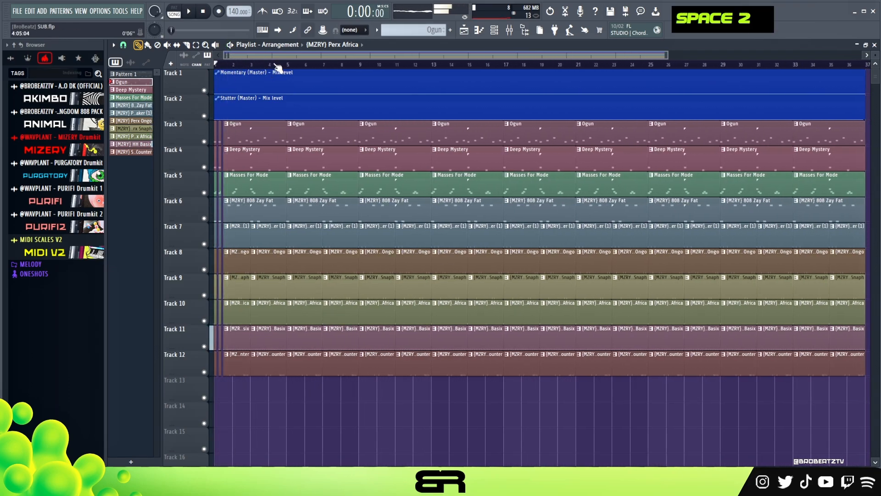
- Delete the pattern clips from bar 21 onward and copy the first 20 bars of tracks 3 to 12 to bar 21
{"action": "scroll", "coordinate": [278, 68], "scroll_direction": "down", "scroll_amount": 3}
{"action": "left_click_drag", "start_coordinate": [742, 121], "coordinate": [196, 127]}
{"action": "key", "text": "Delete"}
{"action": "left_click_drag", "start_coordinate": [275, 132], "coordinate": [490, 155]}
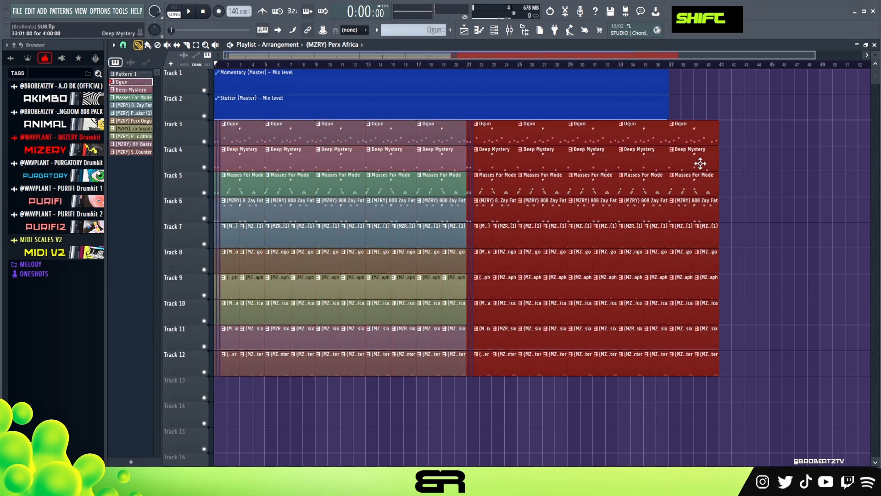
{"action": "right_click", "coordinate": [690, 94]}
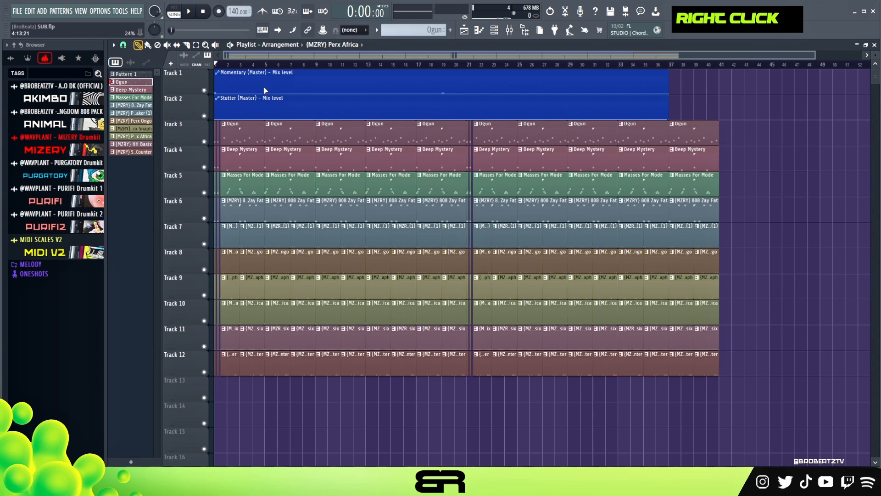
- List all channels in the channel rack and place the (MZRY) Crash clip at bar 1 of track 13
{"action": "left_click", "coordinate": [494, 36]}
{"action": "left_click", "coordinate": [471, 315]}
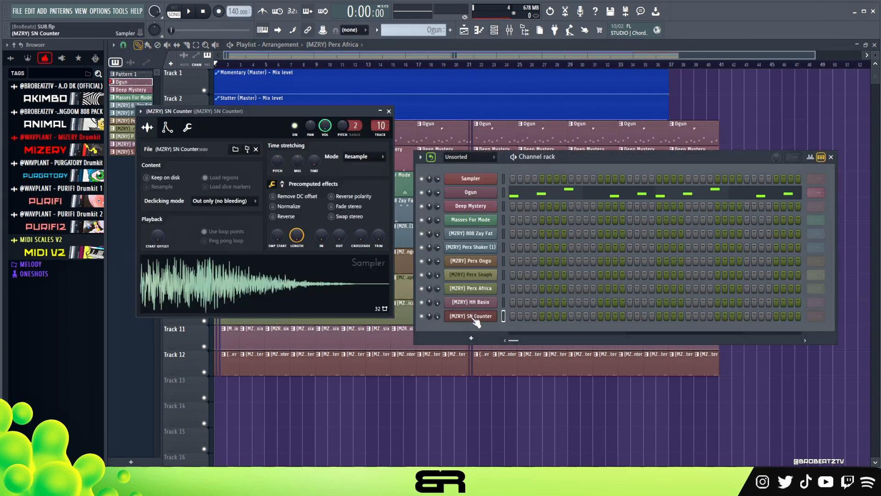
{"action": "left_click", "coordinate": [471, 315]}
{"action": "left_click", "coordinate": [455, 167]}
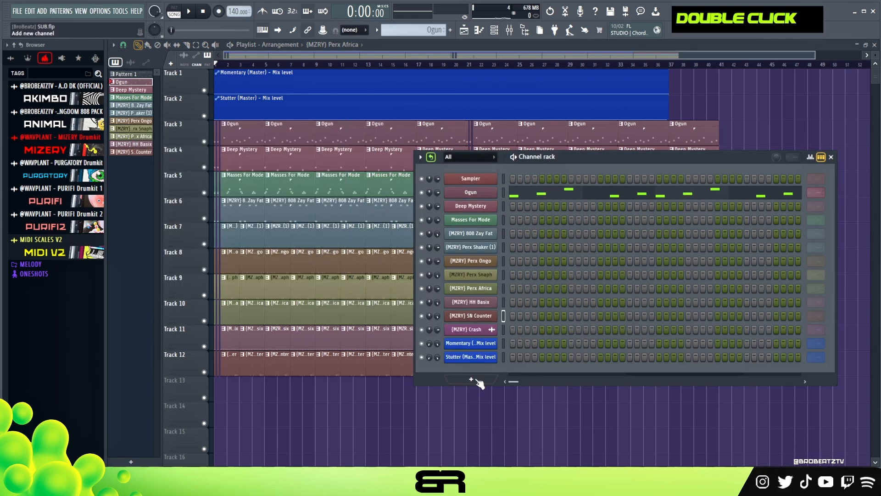
{"action": "left_click", "coordinate": [474, 330]}
{"action": "left_click_drag", "start_coordinate": [330, 337], "coordinate": [326, 399]}
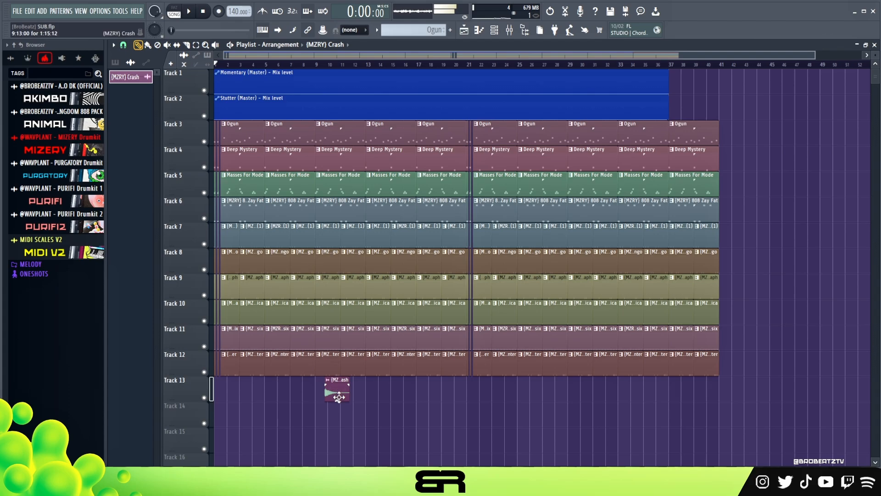
{"action": "scroll", "coordinate": [247, 72], "scroll_direction": "up", "scroll_amount": 4}
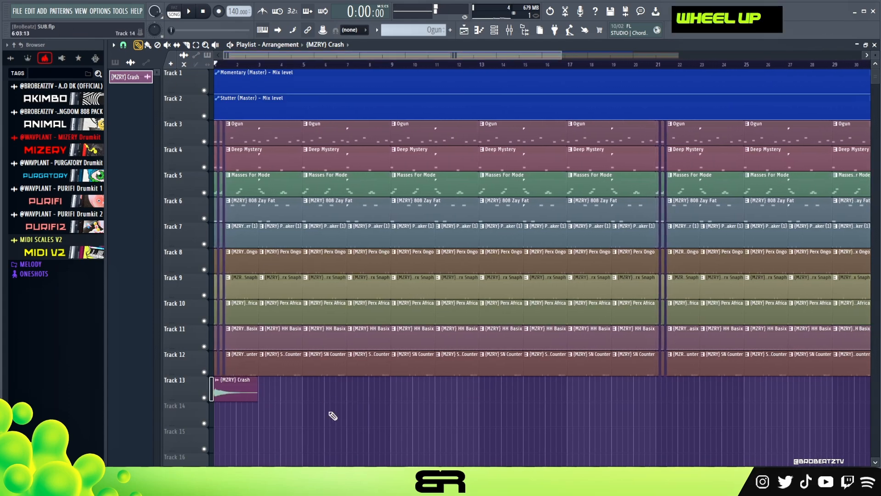
- Copy the crash clip on track 13 from bar 1 to bar 21
{"action": "left_click", "coordinate": [240, 389], "text": "ctrl"}
{"action": "left_click_drag", "start_coordinate": [240, 389], "coordinate": [676, 388]}
{"action": "right_click", "coordinate": [740, 419]}
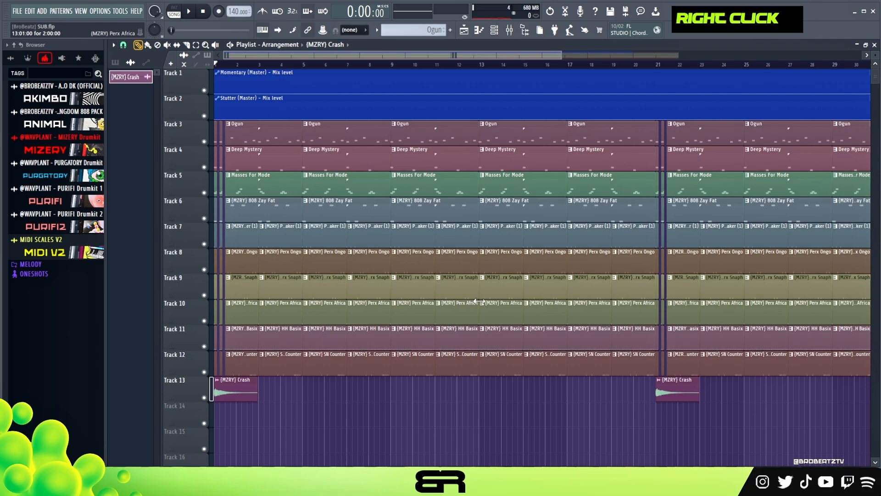
- Audition the opening, delete the Perx Africa and HH Basix clips at bar 3, and shorten the bar 5 HH Basix clip to one and a half bars
{"action": "key", "text": "space"}
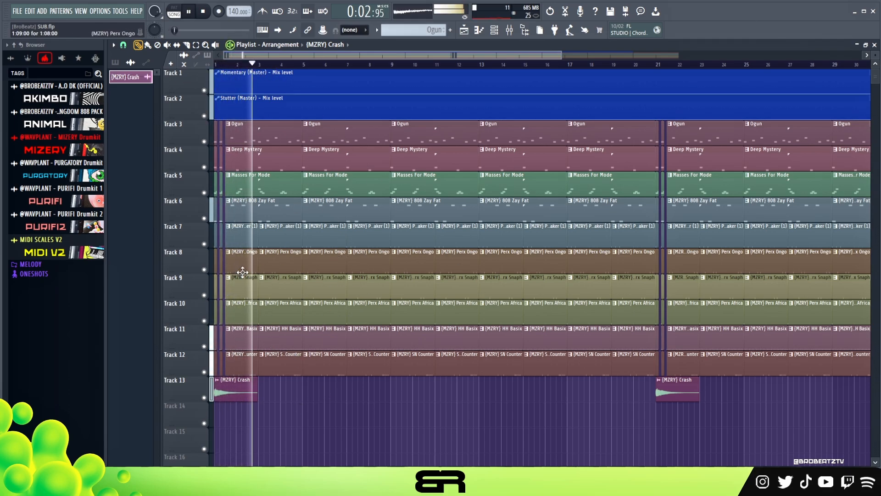
{"action": "key", "text": "space"}
{"action": "right_click", "coordinate": [275, 329]}
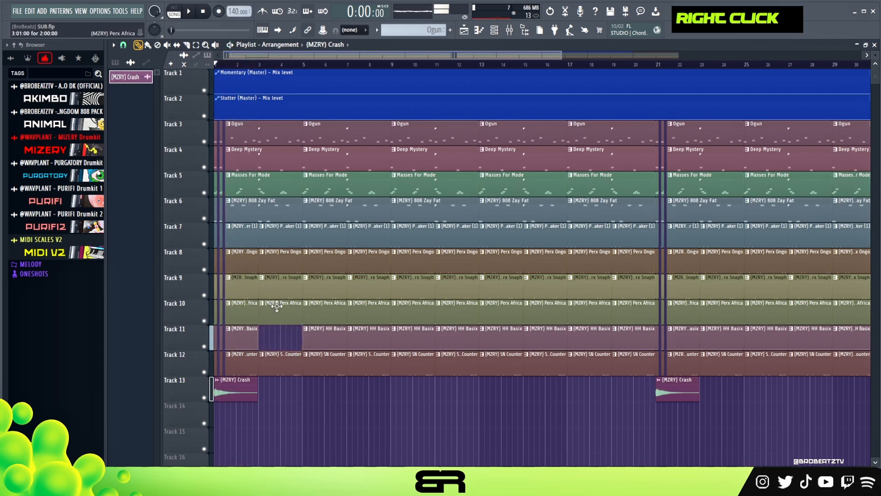
{"action": "left_click", "coordinate": [342, 336]}
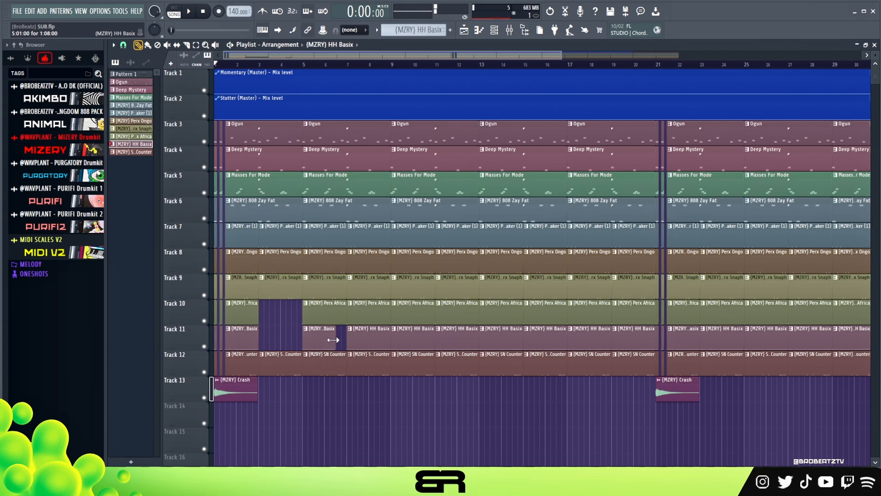
- Delete the HH Basix and Perx Africa clips at bar 9, play the arrangement, and add a crash at bar 9 of track 13
{"action": "right_click", "coordinate": [399, 341]}
{"action": "right_click", "coordinate": [423, 318]}
{"action": "key", "text": "space"}
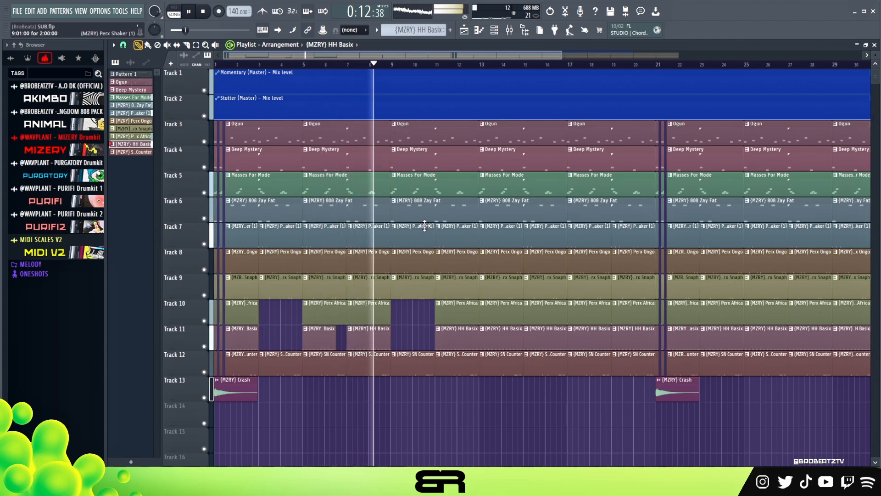
{"action": "left_click", "coordinate": [406, 397]}
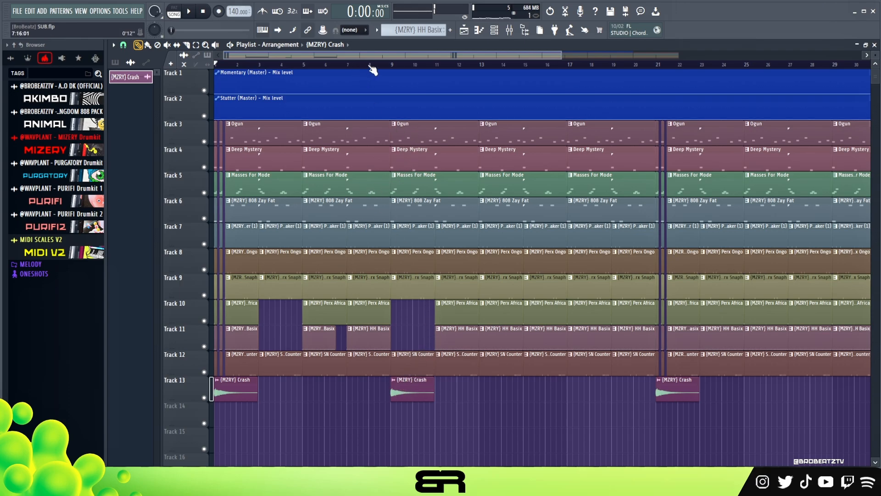
- Delete the Deep Mystery clip at bar 9 and the Perx Africa and HH Basix clips at bar 11 while auditioning
{"action": "right_click", "coordinate": [423, 168]}
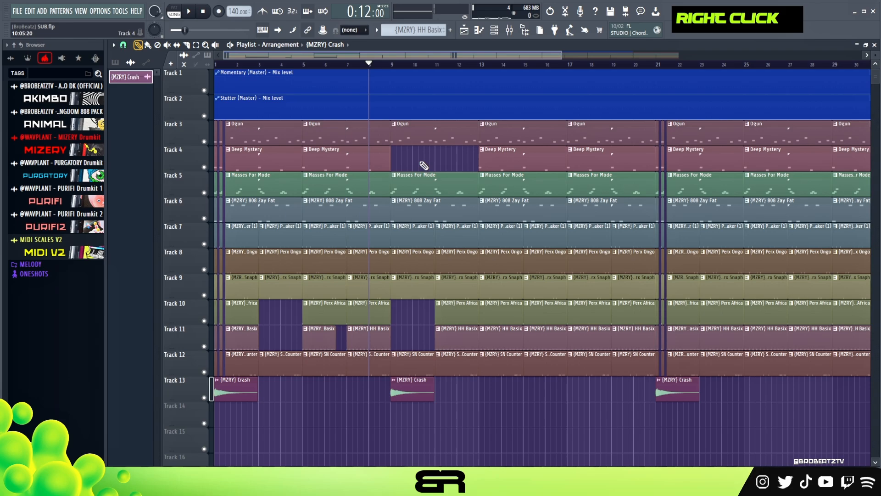
{"action": "key", "text": "space"}
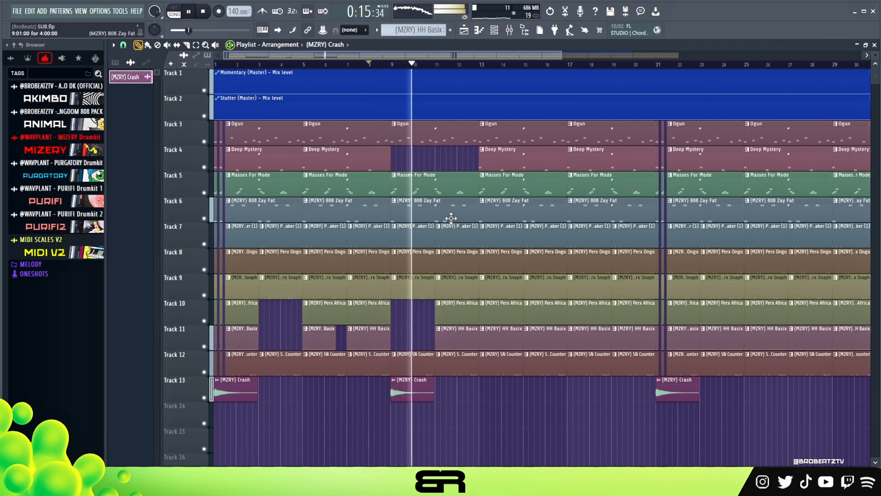
{"action": "right_click", "coordinate": [445, 313]}
{"action": "right_click", "coordinate": [449, 335]}
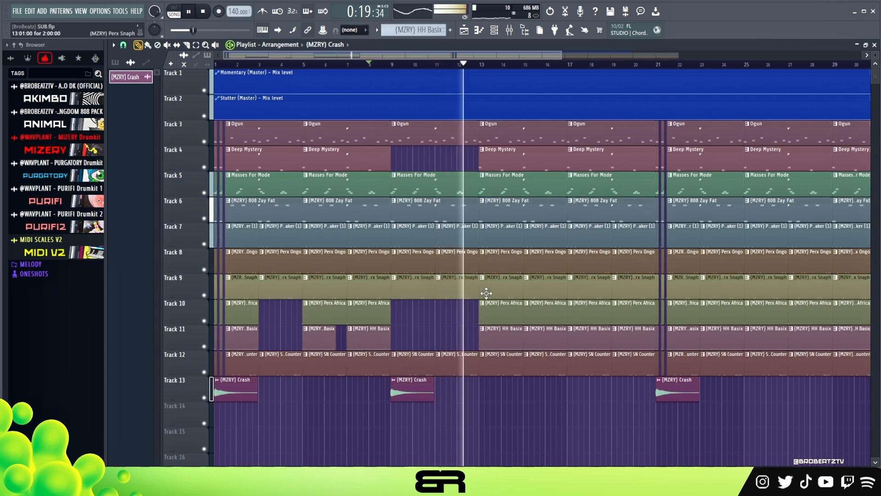
- Copy the bar 9 crash to bar 13 and delete the clips on tracks 6 to 12 from bar 17 to bar 21
{"action": "left_click", "coordinate": [413, 395], "text": "ctrl"}
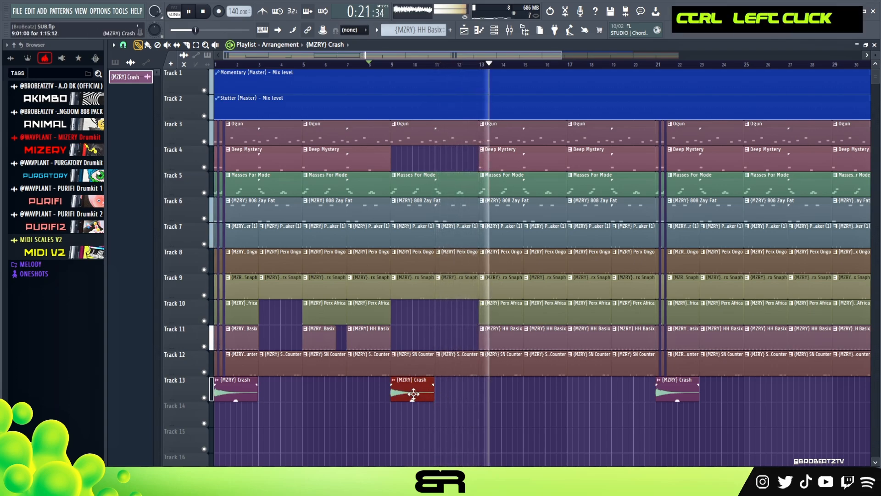
{"action": "left_click_drag", "start_coordinate": [413, 394], "coordinate": [502, 395]}
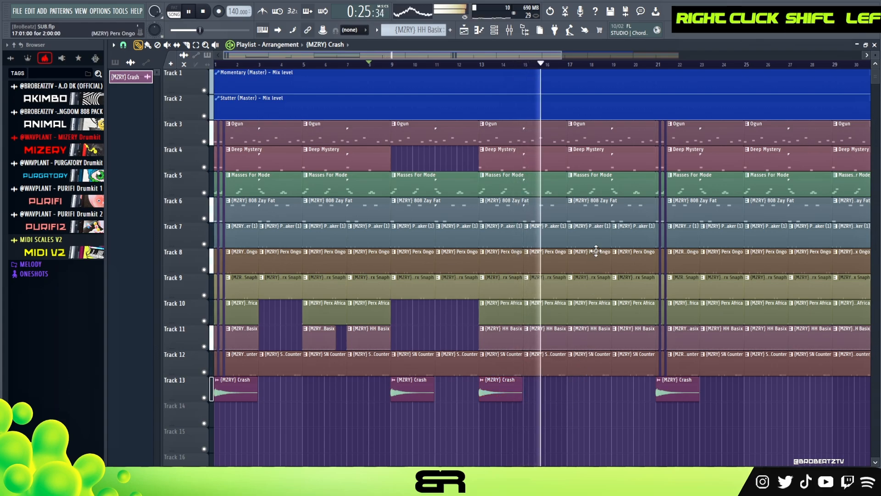
{"action": "key", "text": "space"}
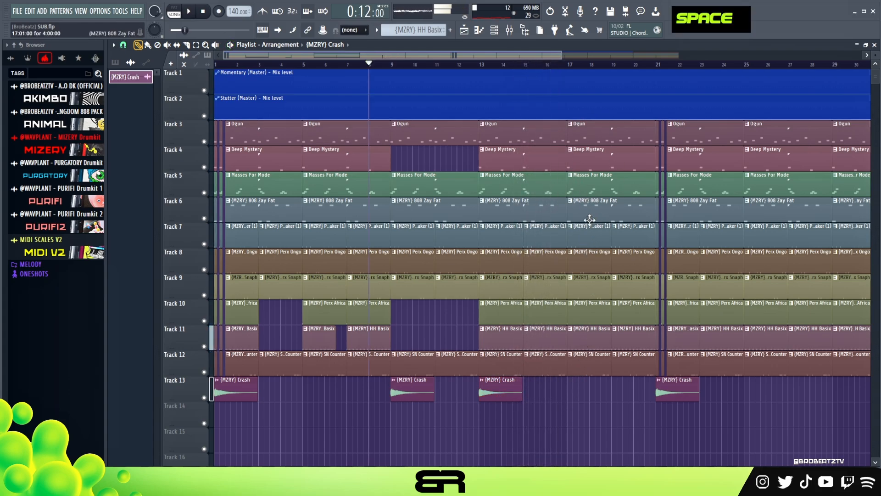
{"action": "left_click_drag", "start_coordinate": [654, 178], "coordinate": [633, 125]}
{"action": "right_click", "coordinate": [588, 371]}
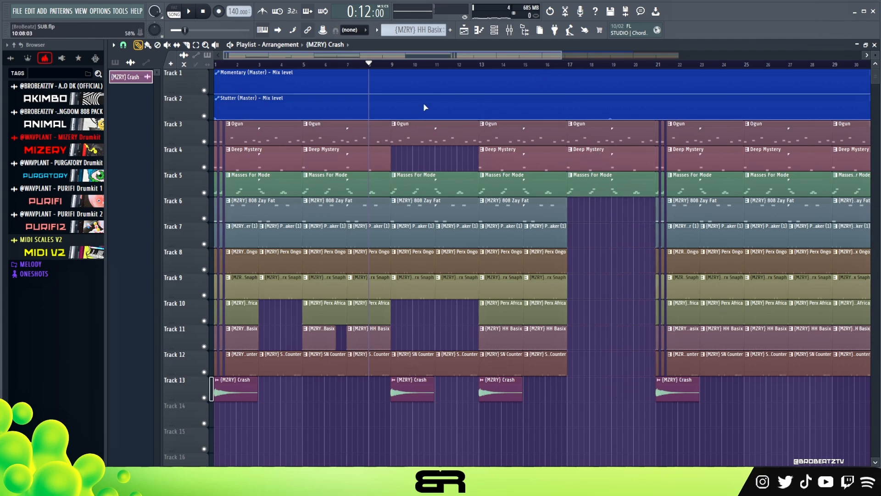
- Try raising the Momentary (Master) mix level at bar 13
{"action": "right_click", "coordinate": [480, 93]}
{"action": "right_click", "coordinate": [489, 81]}
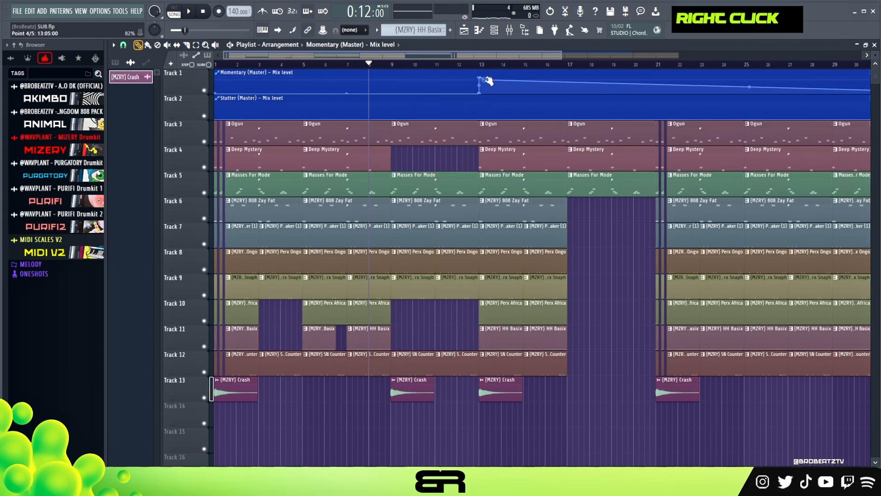
{"action": "scroll", "coordinate": [495, 75], "scroll_direction": "up", "scroll_amount": 2}
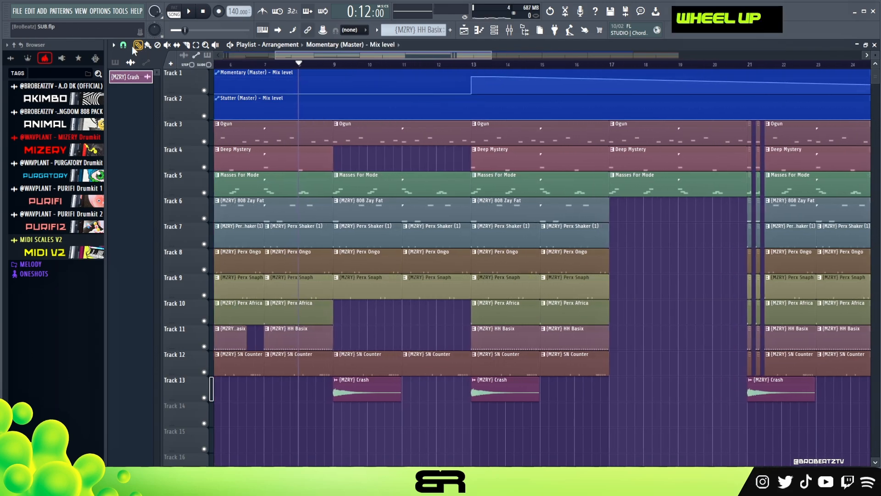
- Change the playlist's snap setting for placing automation points
{"action": "left_click", "coordinate": [123, 45]}
{"action": "left_click", "coordinate": [134, 180]}
{"action": "scroll", "coordinate": [480, 66], "scroll_direction": "up", "scroll_amount": 1}
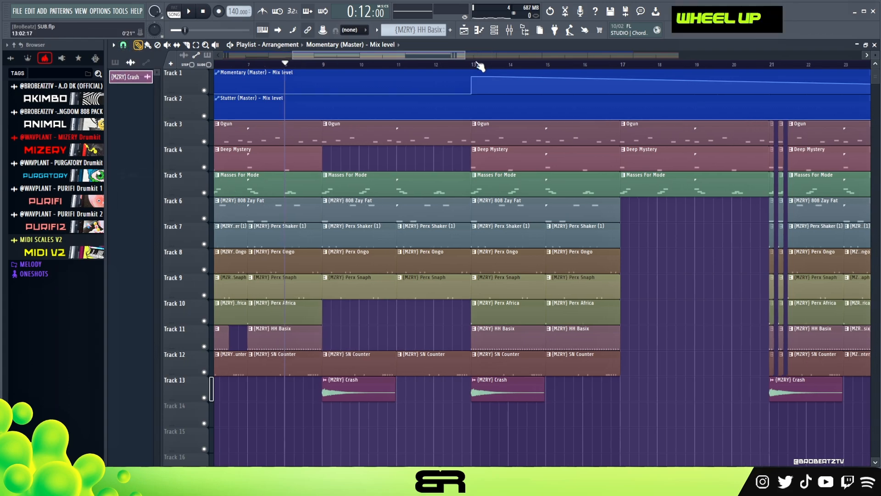
- Try ending the raised Momentary mix level at bar 14, audition it, and remove the slope after the drop
{"action": "scroll", "coordinate": [479, 65], "scroll_direction": "up", "scroll_amount": 3}
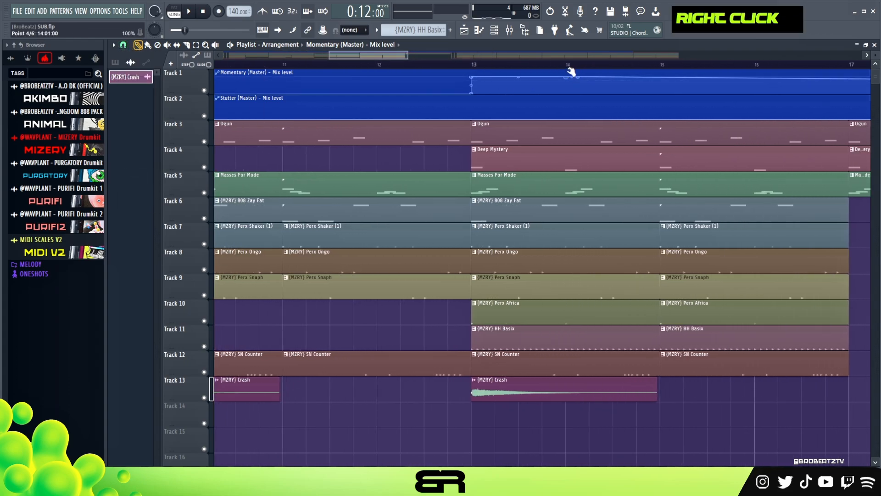
{"action": "key", "text": "space"}
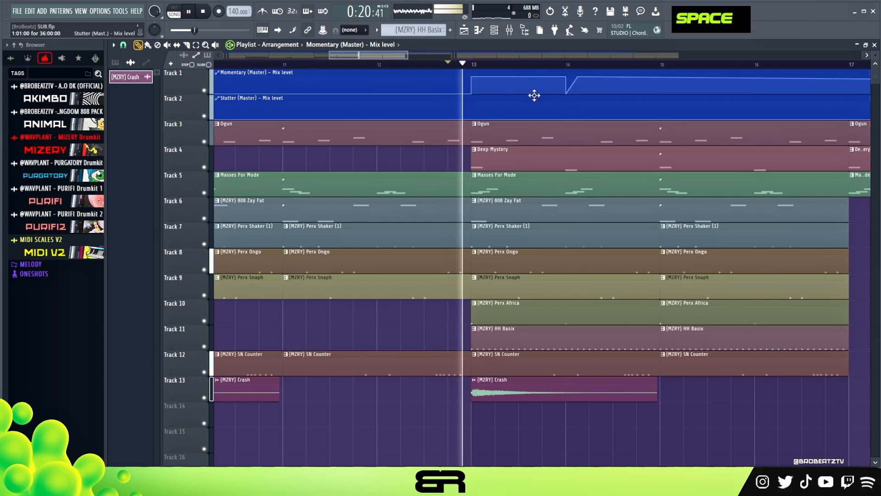
{"action": "key", "text": "space"}
{"action": "right_click", "coordinate": [576, 79]}
{"action": "left_click", "coordinate": [606, 90]}
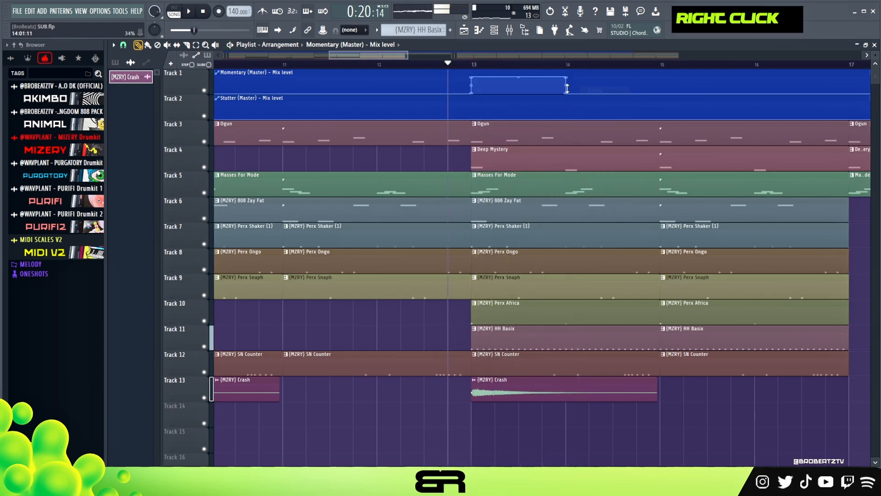
- Raise the Stutter (Master) mix level at the start of bar 13 and drop it back to zero at step 9
{"action": "right_click", "coordinate": [473, 103]}
{"action": "right_click", "coordinate": [514, 111]}
{"action": "right_click", "coordinate": [518, 117]}
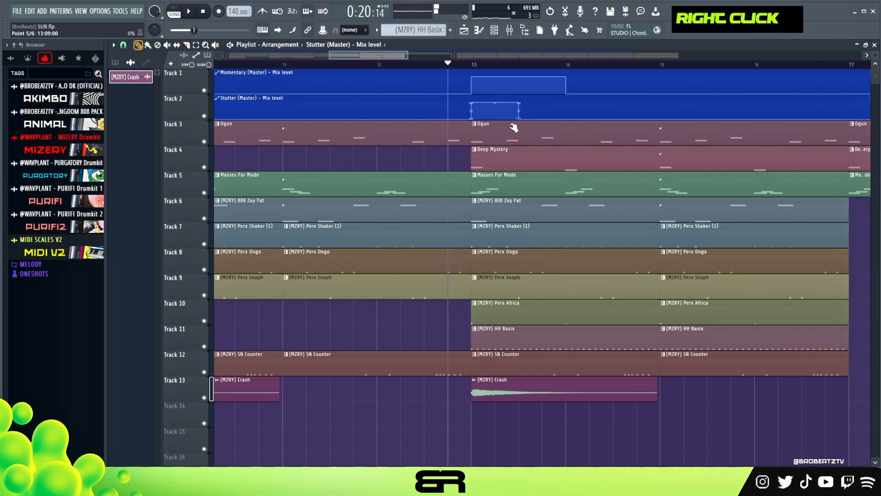
- Delete the raised Momentary automation points at bars 13 and 14, restoring the clip after its accidental removal
{"action": "right_click", "coordinate": [474, 78]}
{"action": "left_click", "coordinate": [490, 93]}
{"action": "right_click", "coordinate": [576, 91]}
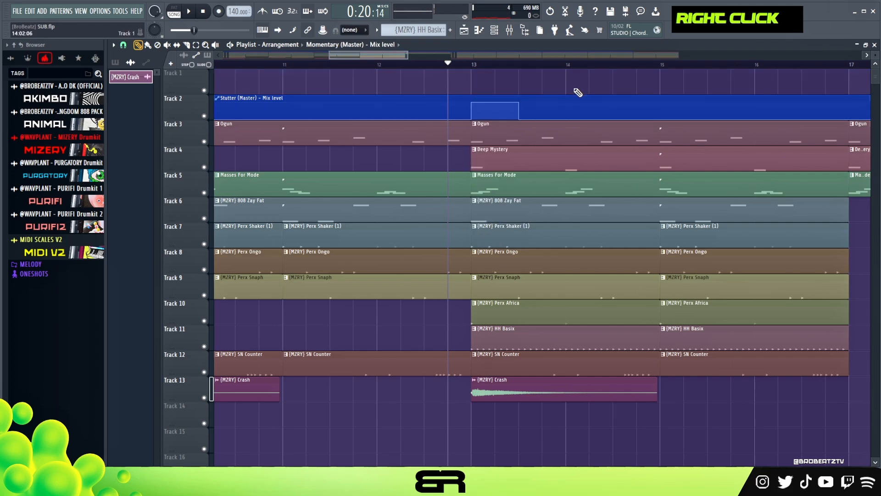
{"action": "key", "text": "ctrl+z"}
{"action": "right_click", "coordinate": [567, 78]}
{"action": "left_click", "coordinate": [575, 90]}
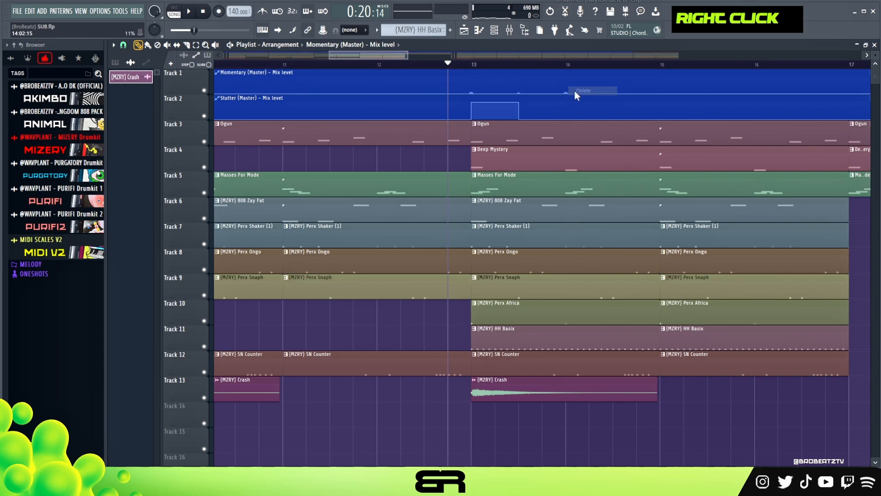
- Audition the stutter at bar 13 and raise the Stutter mix level again from step 9 of bar 14 to bar 15
{"action": "scroll", "coordinate": [455, 74], "scroll_direction": "down", "scroll_amount": 4}
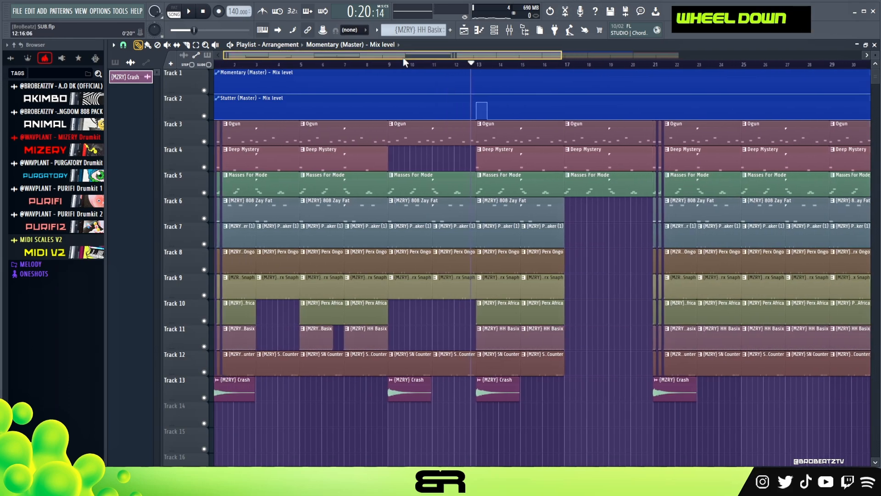
{"action": "key", "text": "space"}
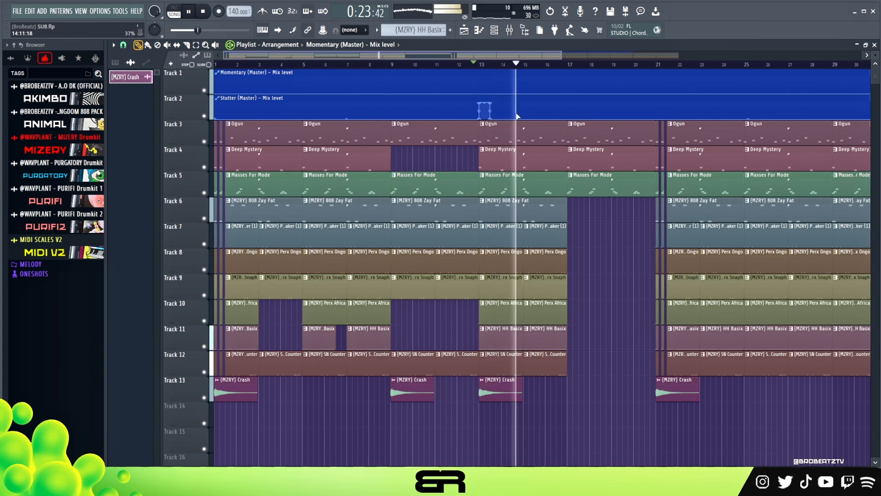
{"action": "key", "text": "space"}
{"action": "scroll", "coordinate": [522, 72], "scroll_direction": "up", "scroll_amount": 4}
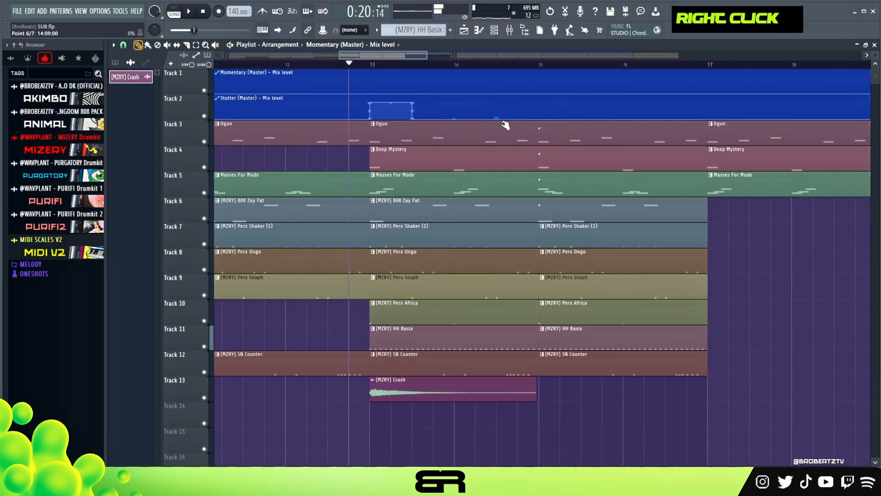
{"action": "right_click", "coordinate": [503, 106]}
{"action": "left_click", "coordinate": [532, 112]}
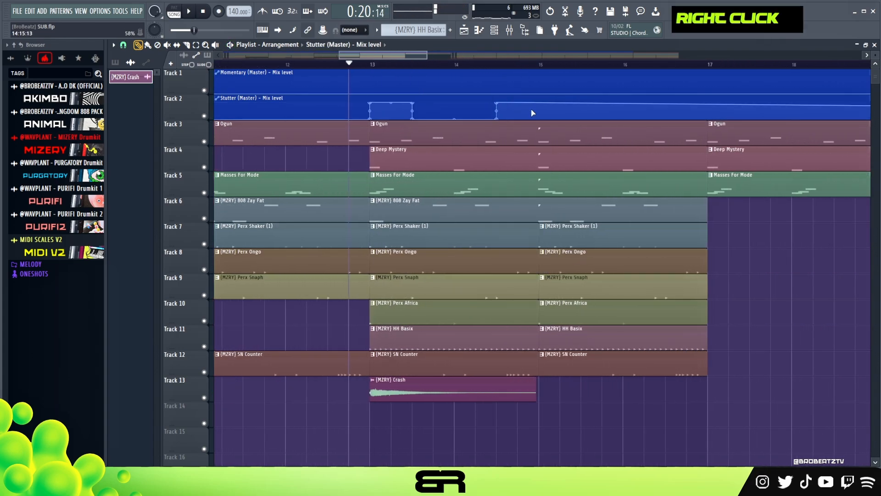
{"action": "right_click", "coordinate": [541, 99]}
- Raise the Momentary mix level from bar 17 to bar 21 and the Stutter mix level from bar 21 to step 5 of bar 22
{"action": "scroll", "coordinate": [512, 69], "scroll_direction": "down", "scroll_amount": 2}
{"action": "scroll", "coordinate": [514, 72], "scroll_direction": "up", "scroll_amount": 2}
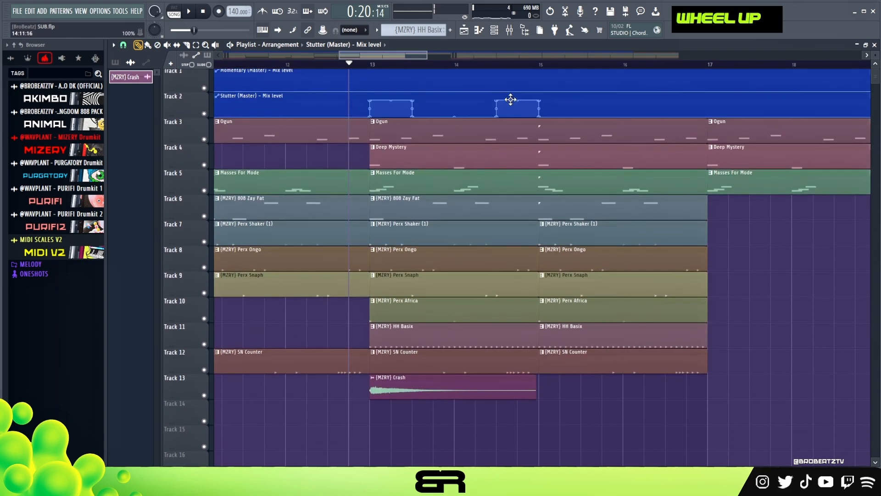
{"action": "scroll", "coordinate": [515, 73], "scroll_direction": "down", "scroll_amount": 3}
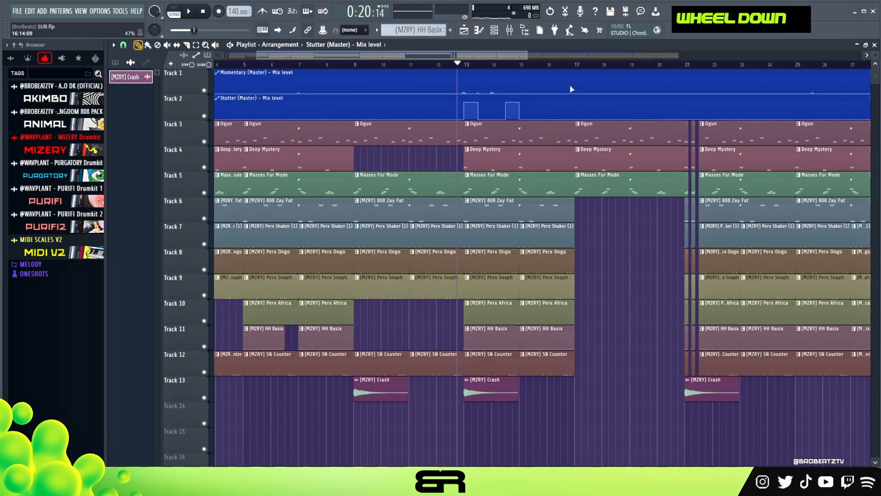
{"action": "left_click_drag", "start_coordinate": [574, 93], "coordinate": [576, 79]}
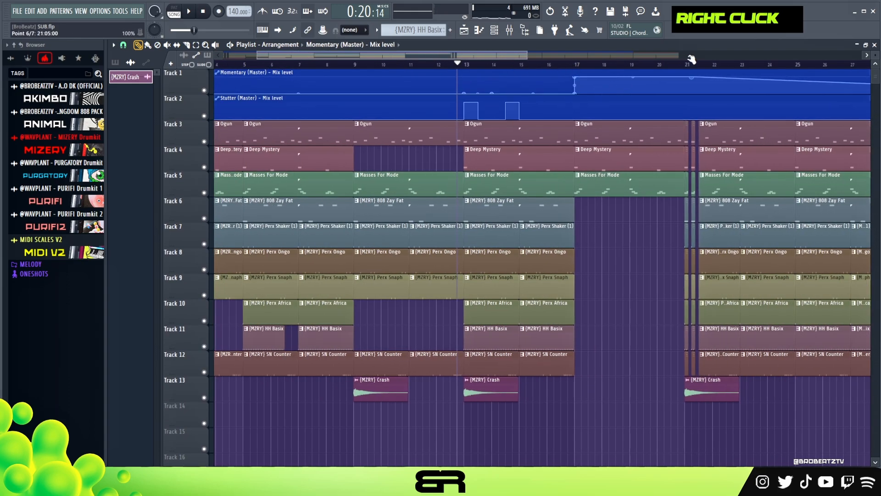
{"action": "left_click_drag", "start_coordinate": [685, 77], "coordinate": [683, 109]}
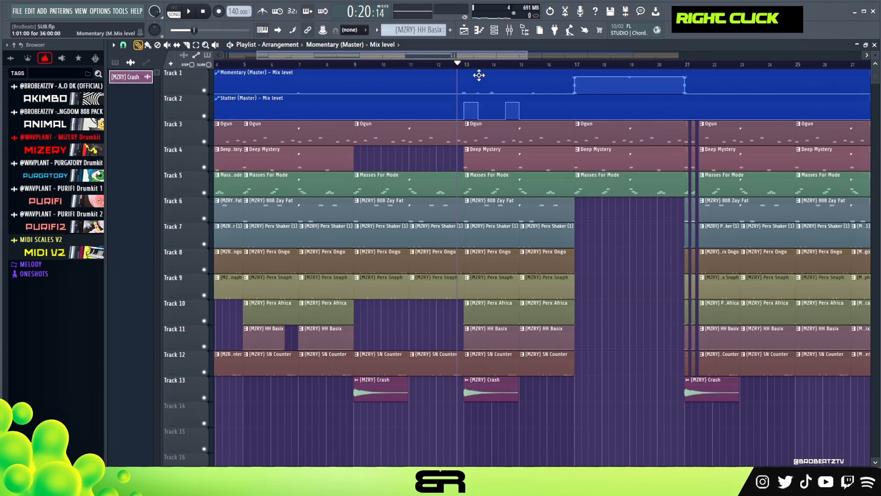
{"action": "left_click_drag", "start_coordinate": [686, 124], "coordinate": [684, 97]}
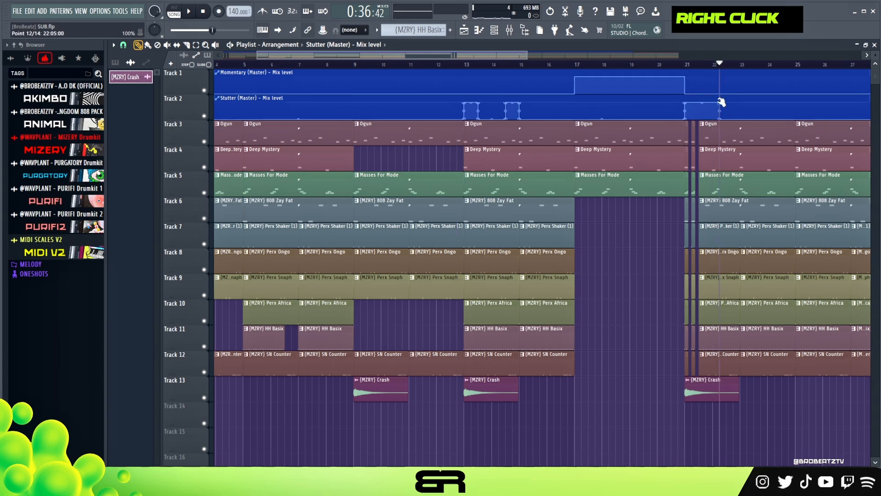
- Raise the Stutter mix level from the start of bar 1 and drop it back to zero at bar 2
{"action": "right_click", "coordinate": [220, 112]}
{"action": "mouse_move", "coordinate": [220, 113]}
{"action": "left_mouse_down"}
{"action": "mouse_move", "coordinate": [210, 128]}
{"action": "mouse_move", "coordinate": [158, 143]}
{"action": "mouse_move", "coordinate": [207, 102]}
{"action": "left_mouse_up"}
{"action": "right_click", "coordinate": [218, 110]}
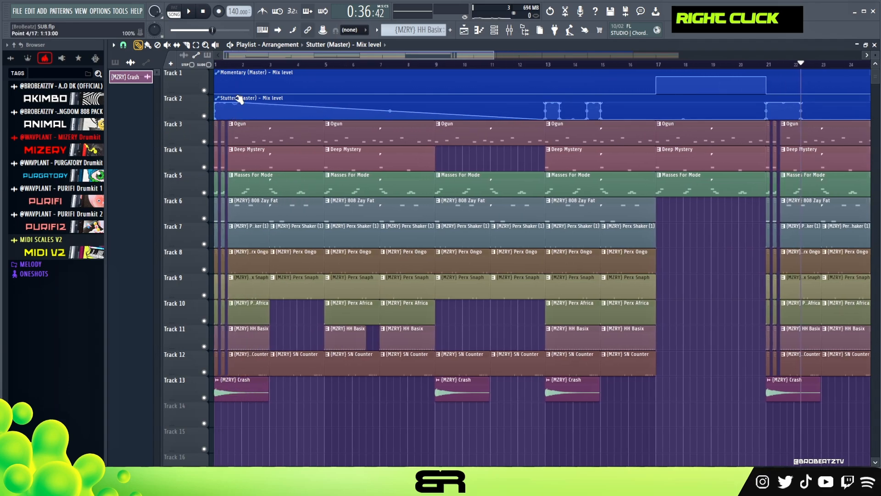
{"action": "right_click", "coordinate": [243, 119]}
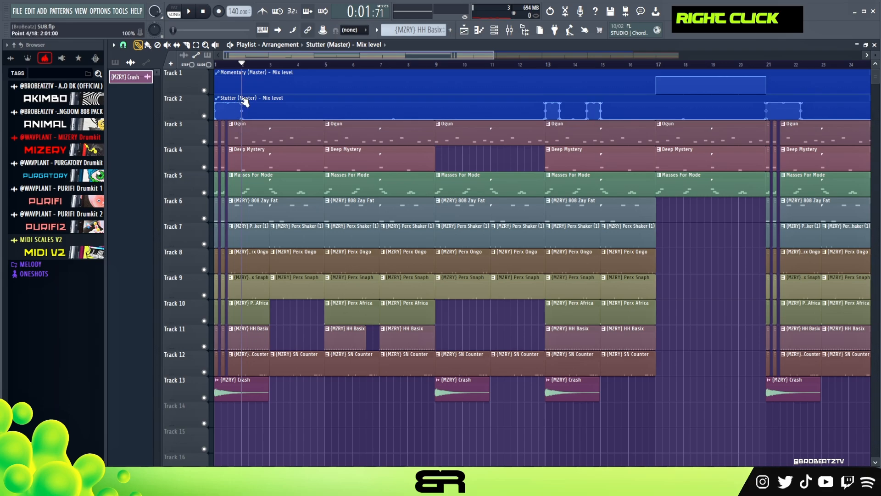
- Audition the arrangement from the start with its stutter effect, and again from the middle of bar 12
{"action": "key", "text": "space"}
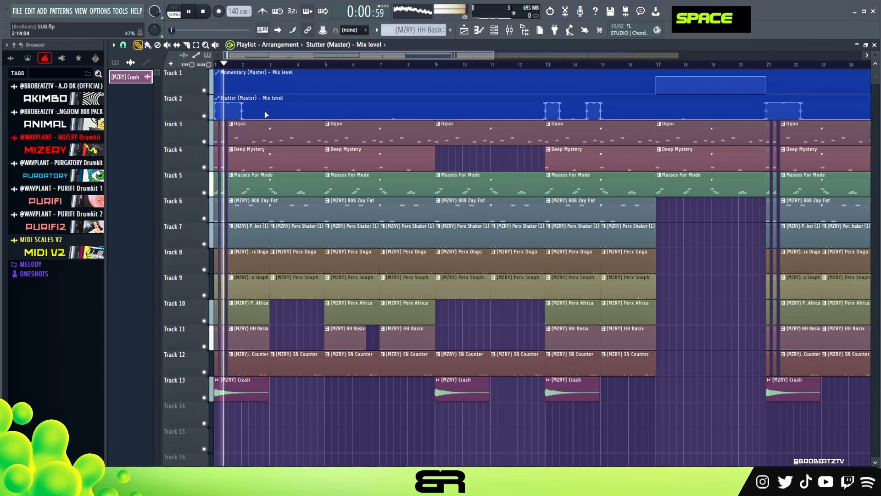
{"action": "scroll", "coordinate": [322, 91], "scroll_direction": "down", "scroll_amount": 3}
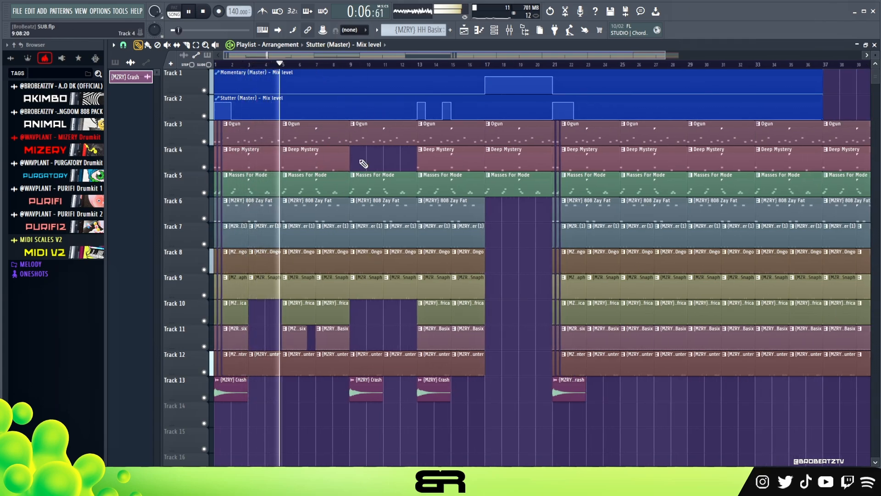
{"action": "key", "text": "space"}
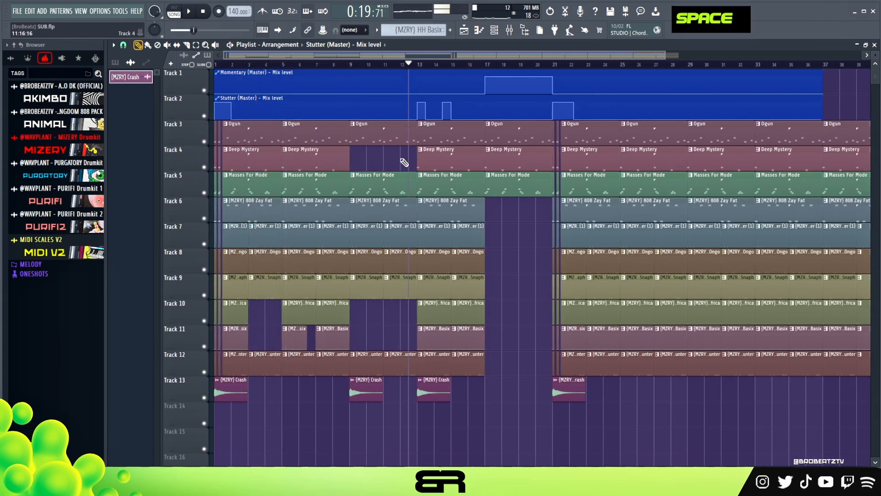
{"action": "key", "text": "space"}
- Shorten the Stutter and Momentary mix level automation clips to end around bar 21
{"action": "scroll", "coordinate": [499, 131], "scroll_direction": "down", "scroll_amount": 3}
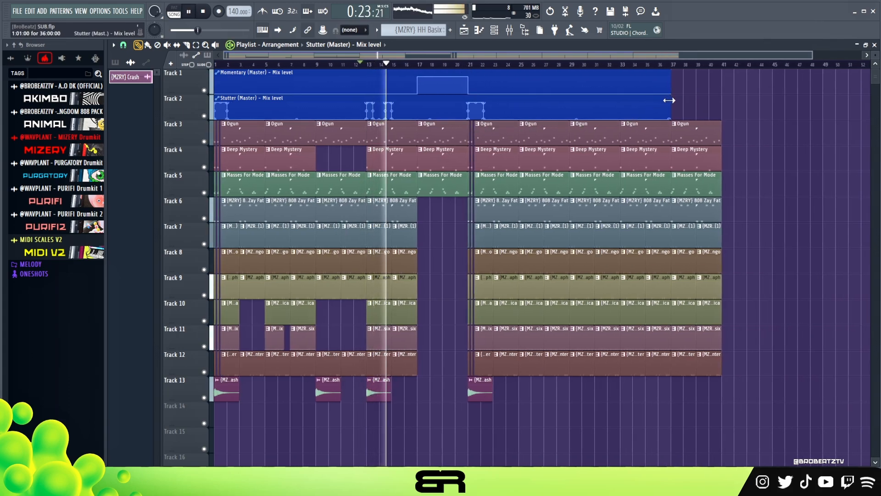
{"action": "left_click_drag", "start_coordinate": [669, 98], "coordinate": [469, 105]}
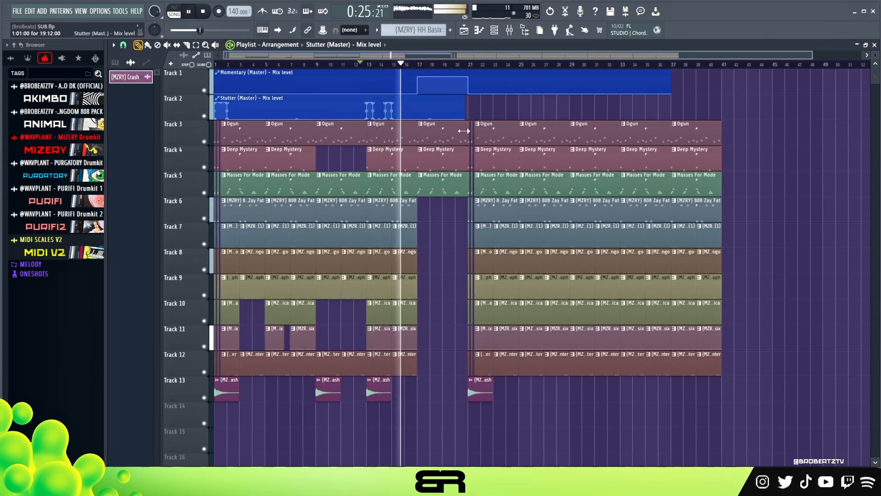
{"action": "left_click_drag", "start_coordinate": [670, 85], "coordinate": [469, 94]}
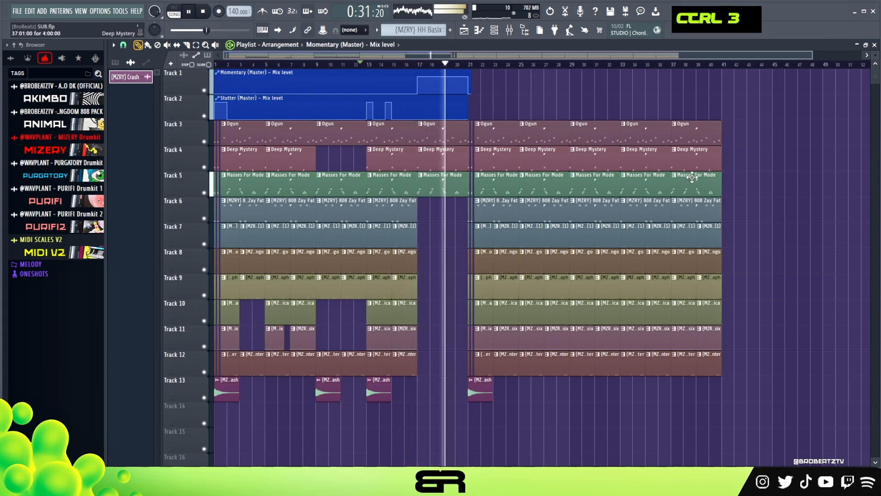
- Delete the clips from bar 21 onward and duplicate bars 1 to 20, automation included, starting at bar 21
{"action": "left_click_drag", "start_coordinate": [659, 181], "coordinate": [539, 159]}
{"action": "right_click", "coordinate": [571, 118]}
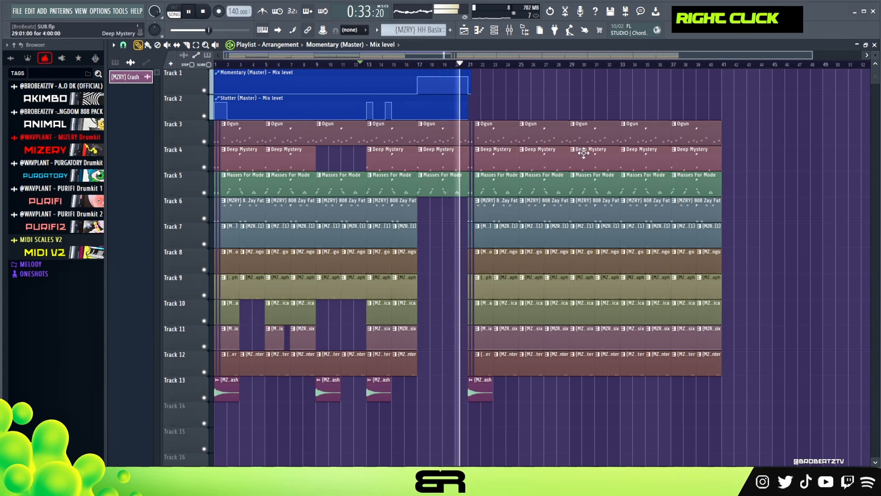
{"action": "key", "text": "space"}
{"action": "mouse_move", "coordinate": [765, 95]}
{"action": "left_mouse_down"}
{"action": "mouse_move", "coordinate": [531, 299]}
{"action": "mouse_move", "coordinate": [463, 404]}
{"action": "mouse_move", "coordinate": [471, 416]}
{"action": "mouse_move", "coordinate": [176, 73]}
{"action": "left_mouse_up"}
{"action": "key", "text": "Delete"}
{"action": "left_click_drag", "start_coordinate": [239, 72], "coordinate": [494, 87]}
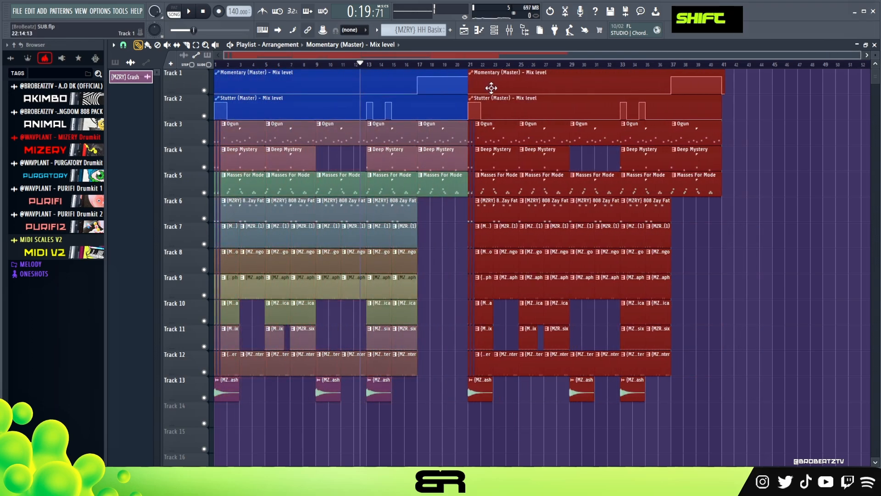
{"action": "right_click", "coordinate": [704, 207]}
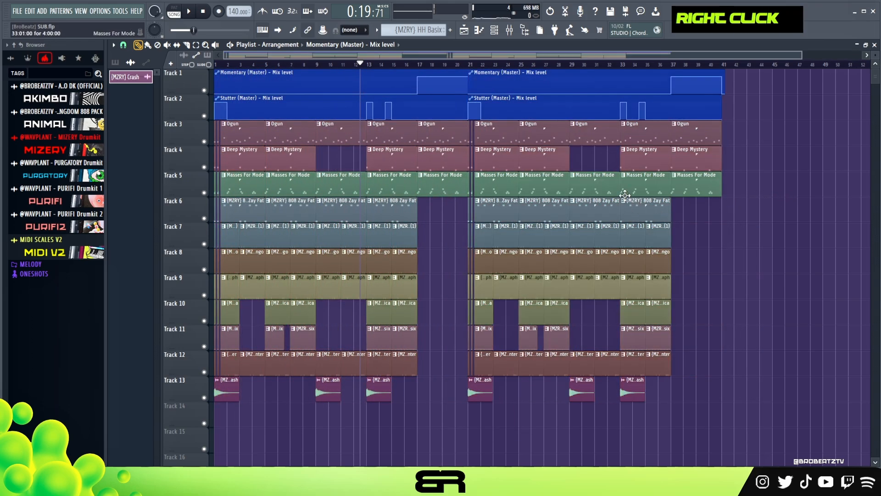
- Create an automation clip for the Master volume and move it to bar 1 on Track 14
{"action": "left_click", "coordinate": [510, 32]}
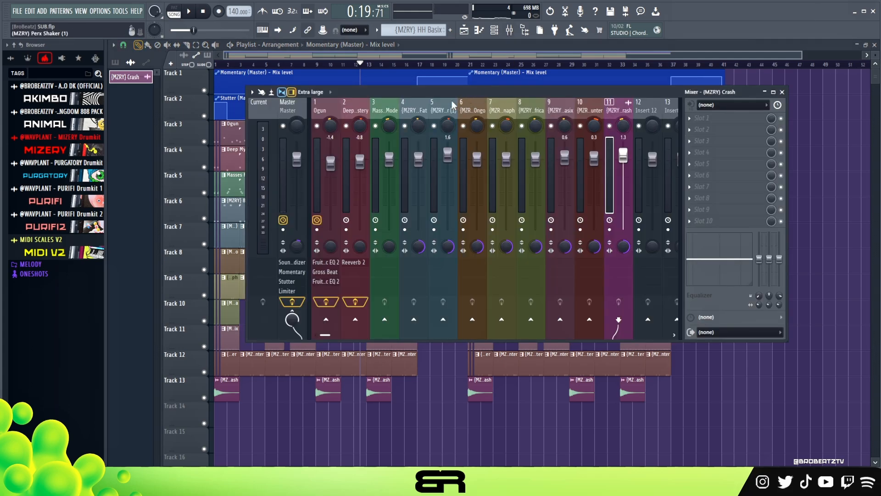
{"action": "left_click", "coordinate": [303, 161]}
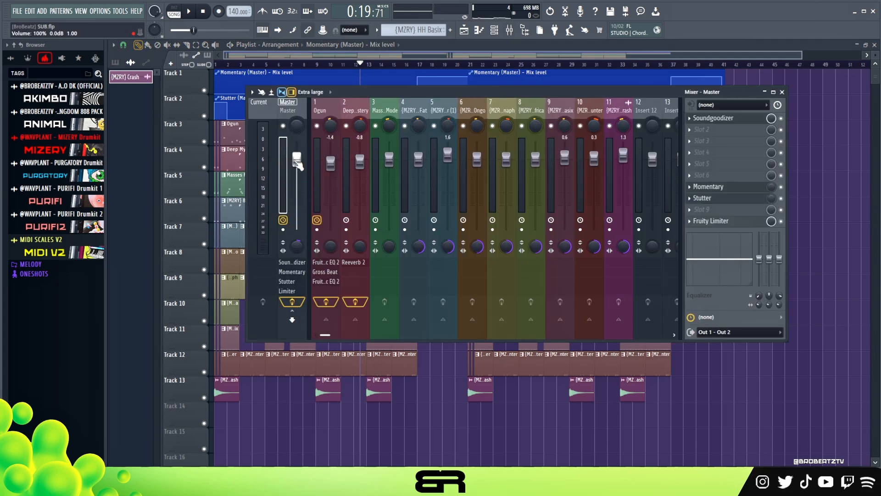
{"action": "right_click", "coordinate": [297, 161]}
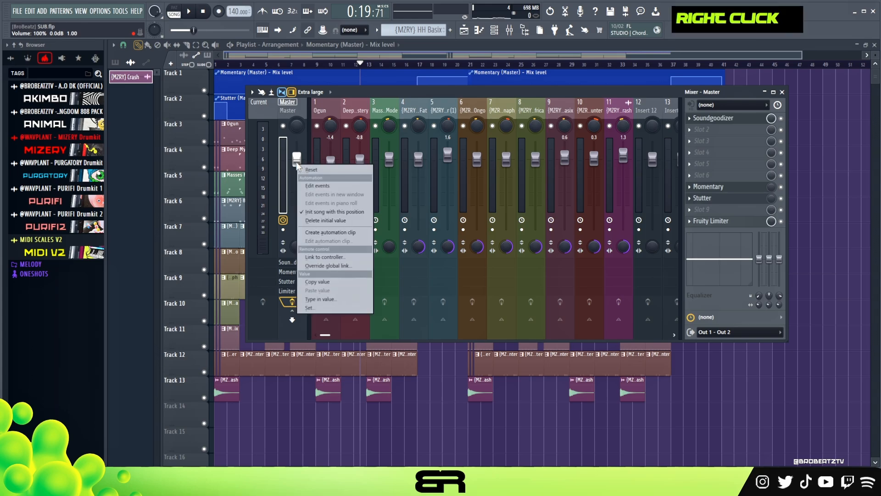
{"action": "left_click", "coordinate": [334, 233]}
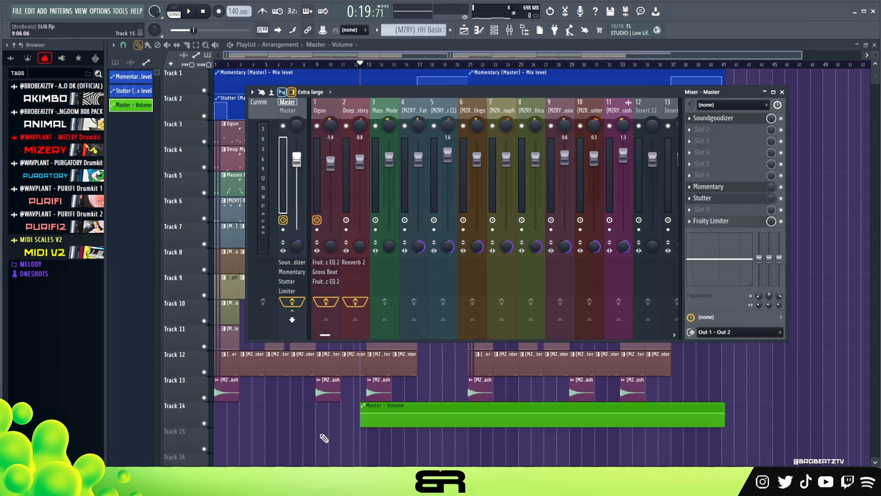
{"action": "right_click", "coordinate": [326, 437]}
{"action": "left_click_drag", "start_coordinate": [385, 406], "coordinate": [222, 407]}
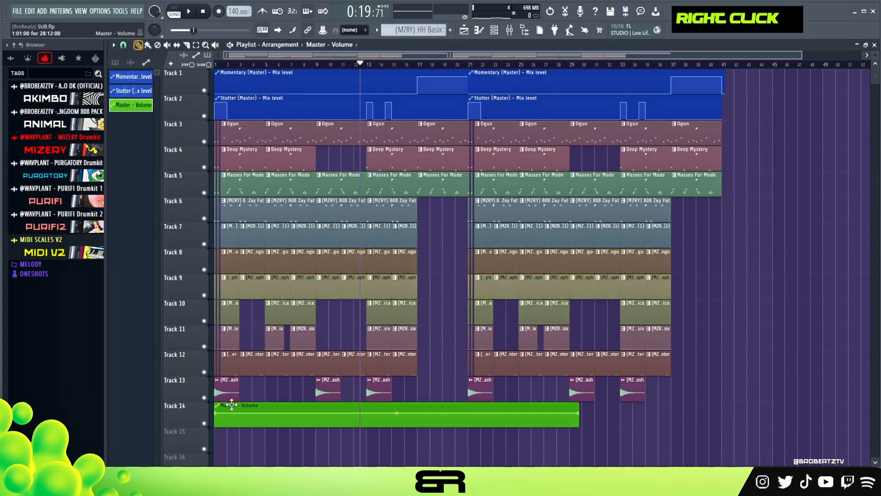
- Extend the Master volume clip to about bar 43 and fade the level to zero between about bars 30 and 41
{"action": "scroll", "coordinate": [246, 394], "scroll_direction": "down", "scroll_amount": 4}
{"action": "left_click_drag", "start_coordinate": [578, 319], "coordinate": [635, 322]}
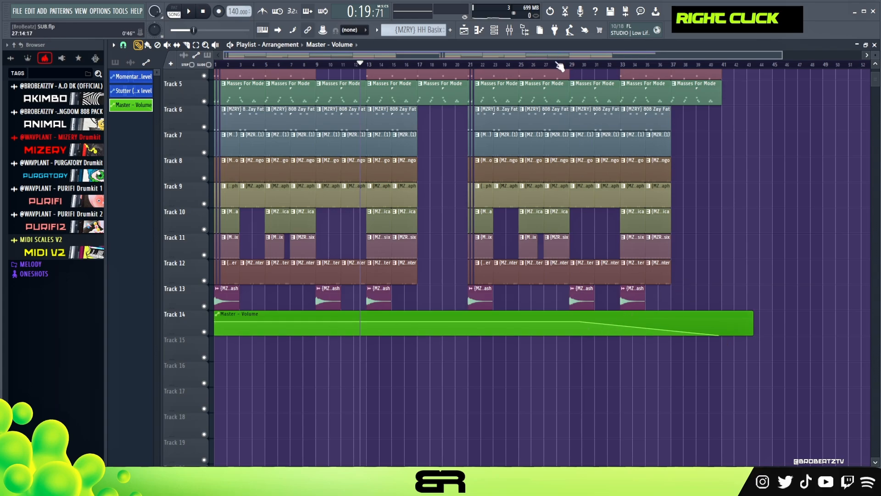
- Play the arrangement from bar 25 to audition the closing fade-out
{"action": "scroll", "coordinate": [557, 69], "scroll_direction": "down", "scroll_amount": 2}
{"action": "scroll", "coordinate": [505, 148], "scroll_direction": "up", "scroll_amount": 4}
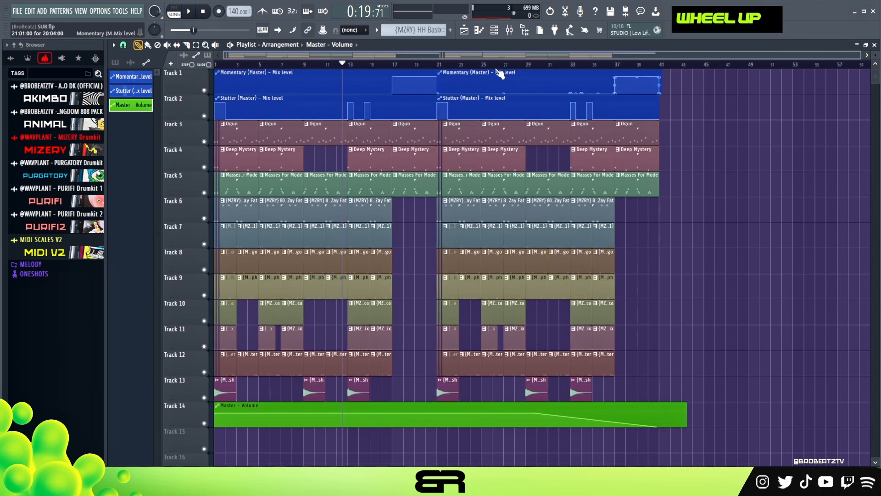
{"action": "left_click_drag", "start_coordinate": [567, 395], "coordinate": [580, 342], "text": "ctrl"}
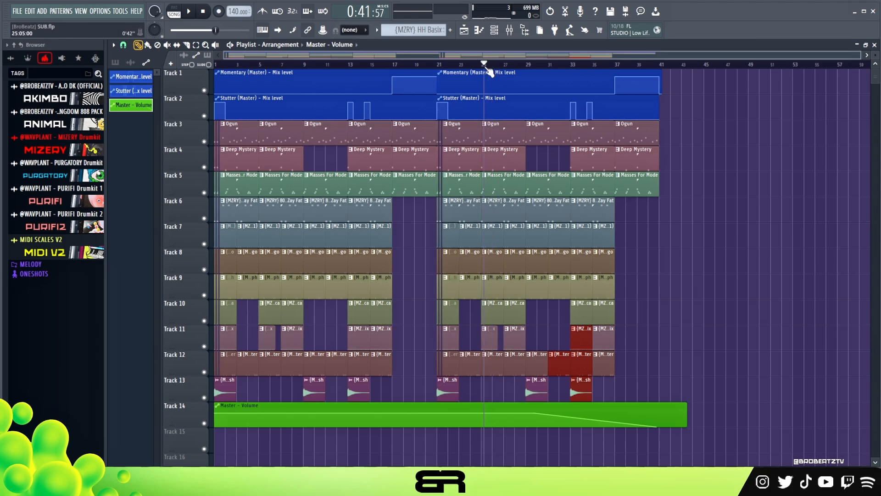
{"action": "key", "text": "space"}
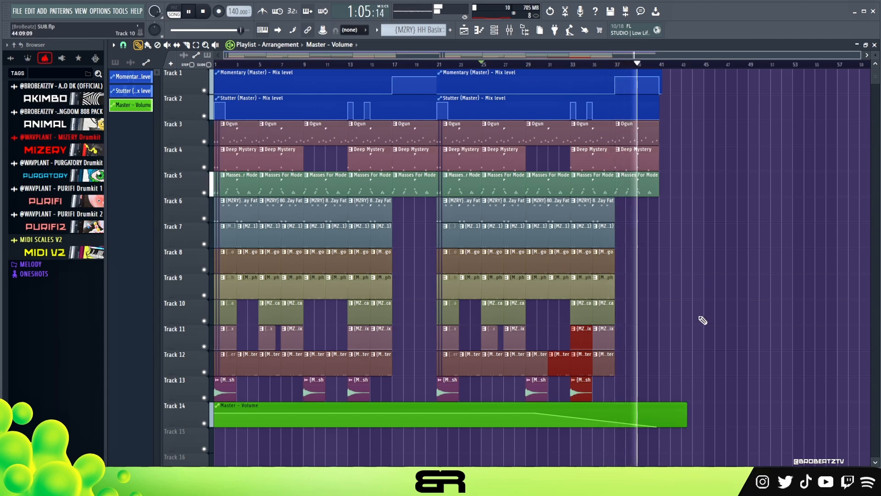
{"action": "key", "text": "space"}
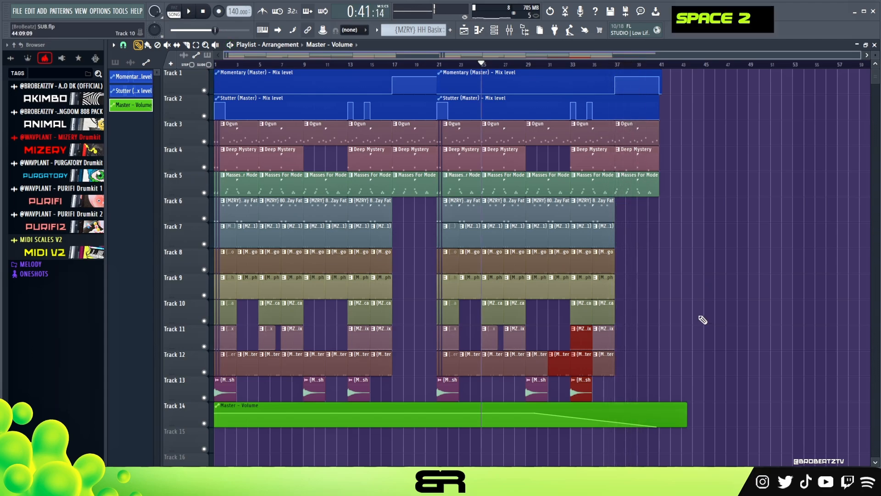